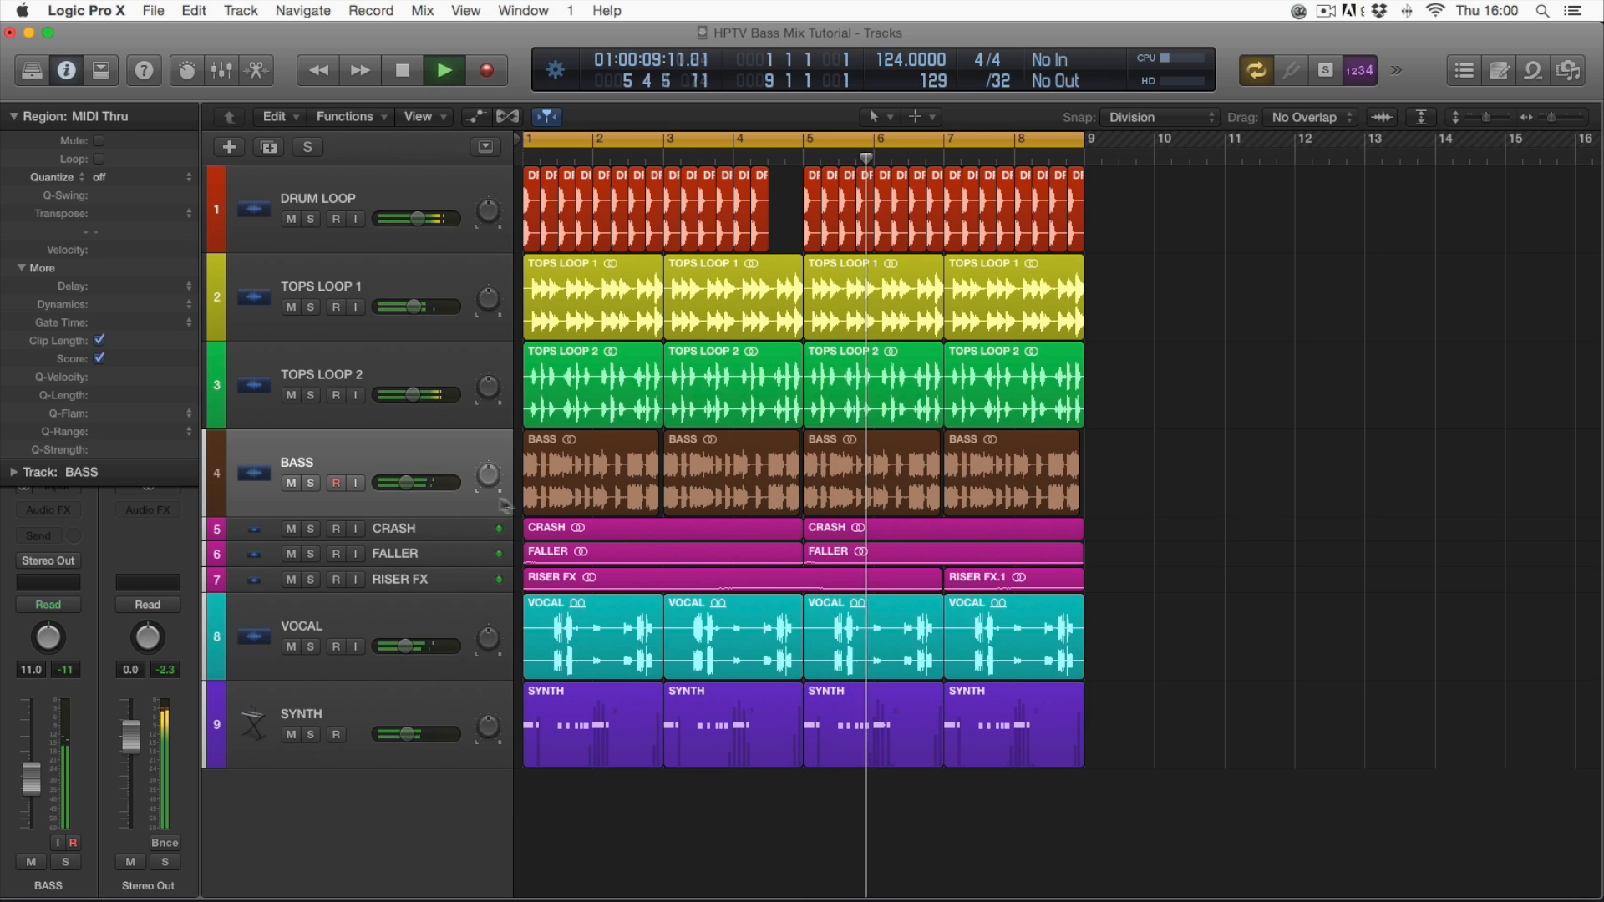
- Listen to the full mix with the BASS track playing
{"action": "key", "text": "space"}
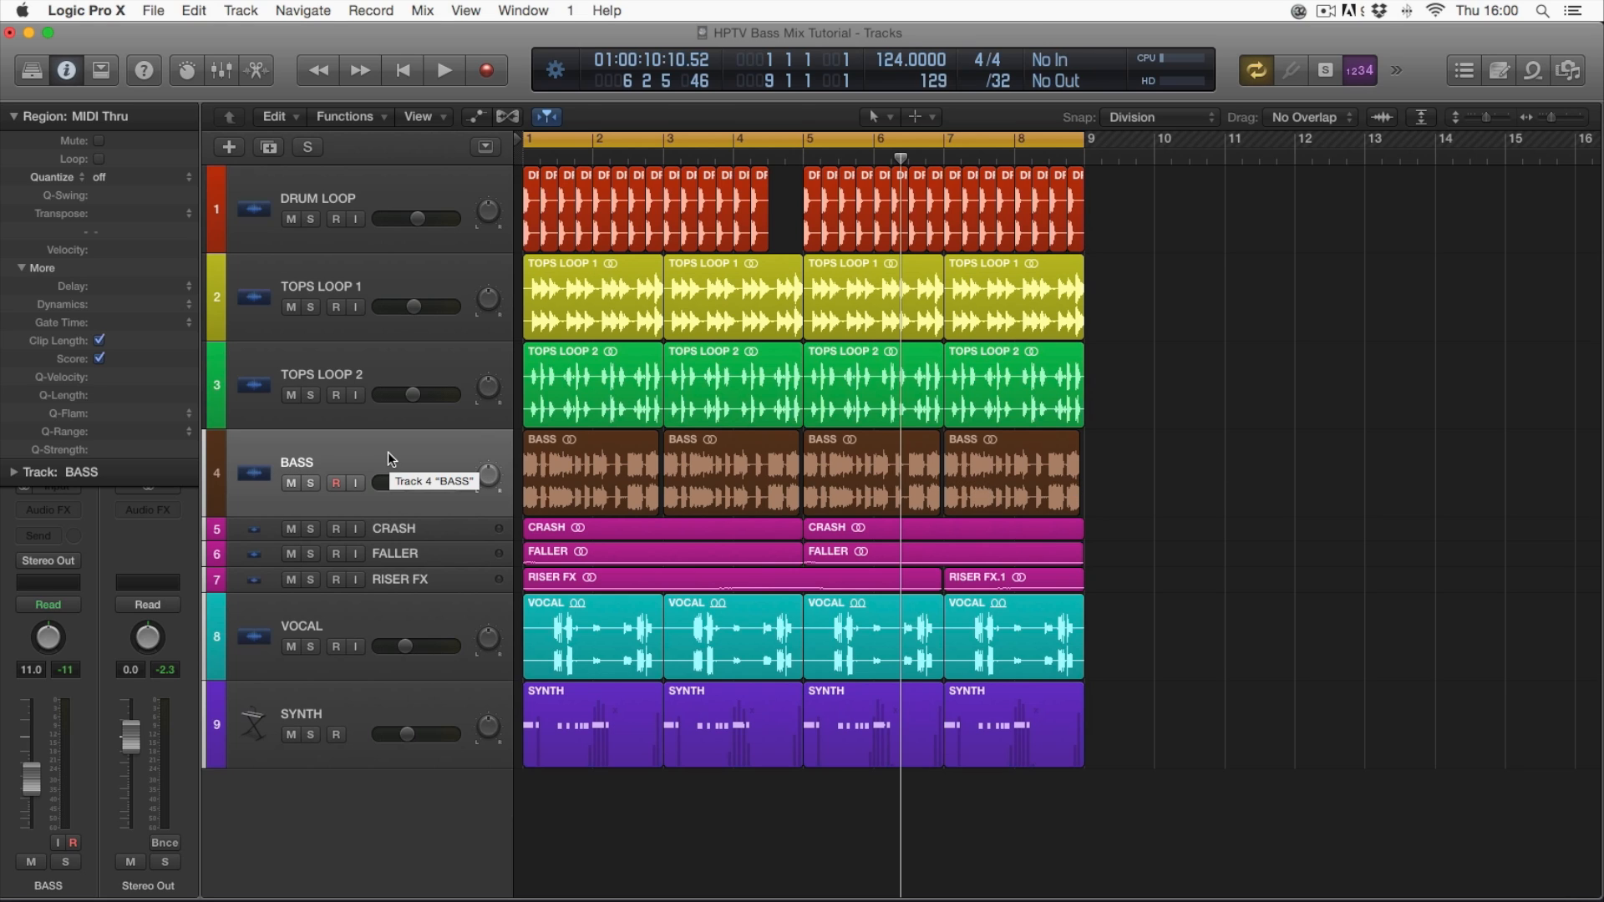
{"action": "key", "text": "space"}
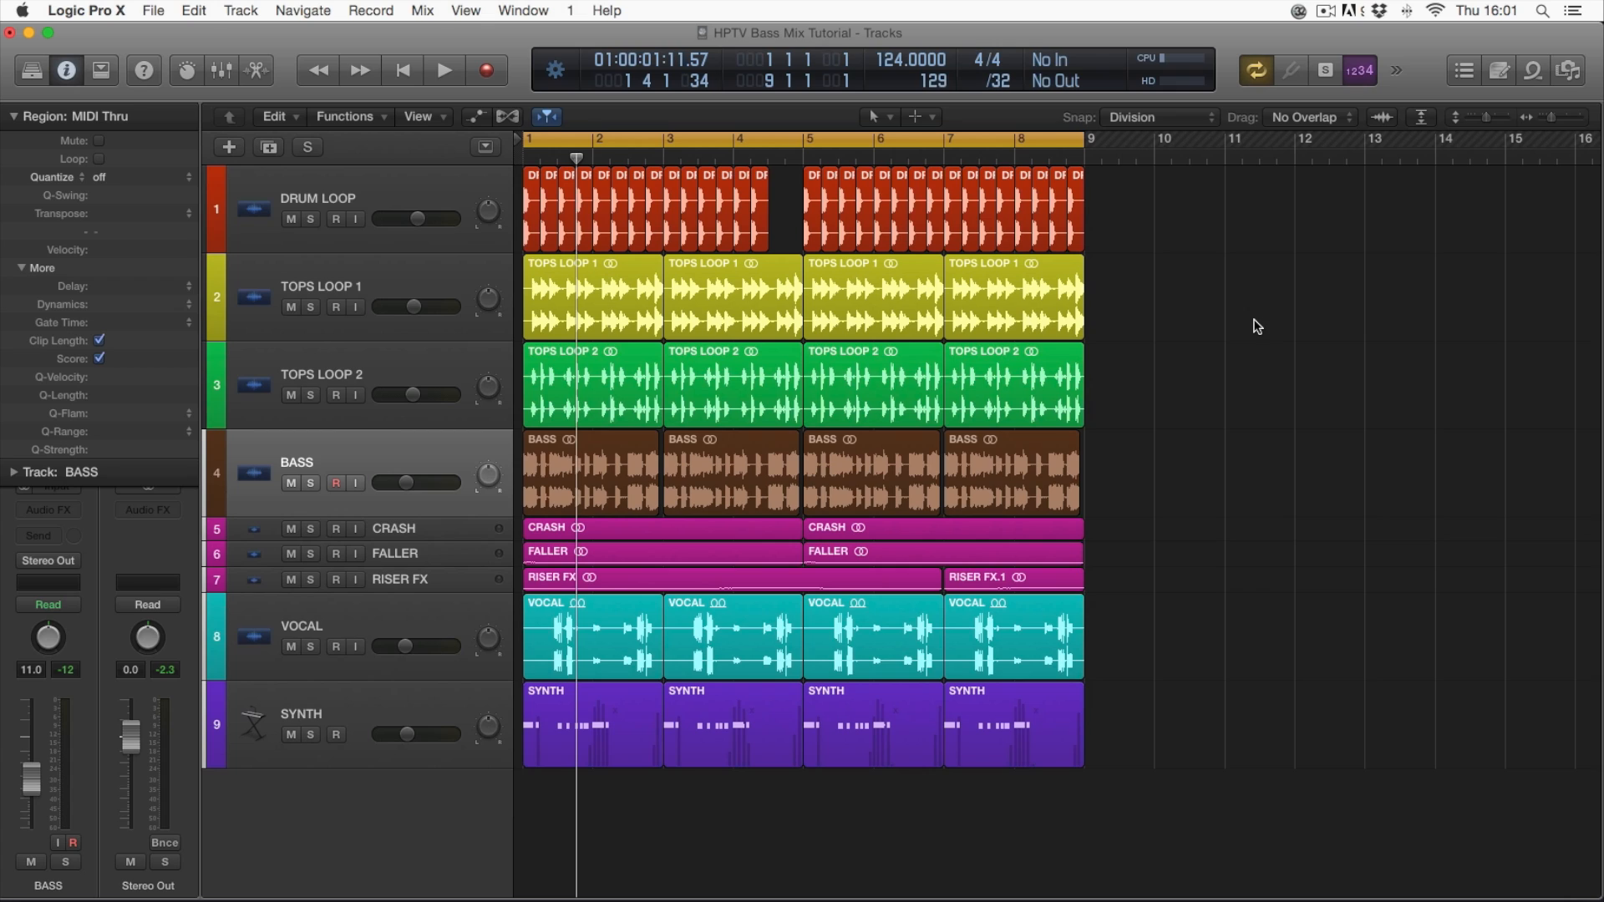
- Add two duplicate tracks below BASS and copy all the BASS regions onto both of them
{"action": "left_click", "coordinate": [1581, 123]}
{"action": "scroll", "coordinate": [1359, 408], "scroll_direction": "left", "scroll_amount": 2}
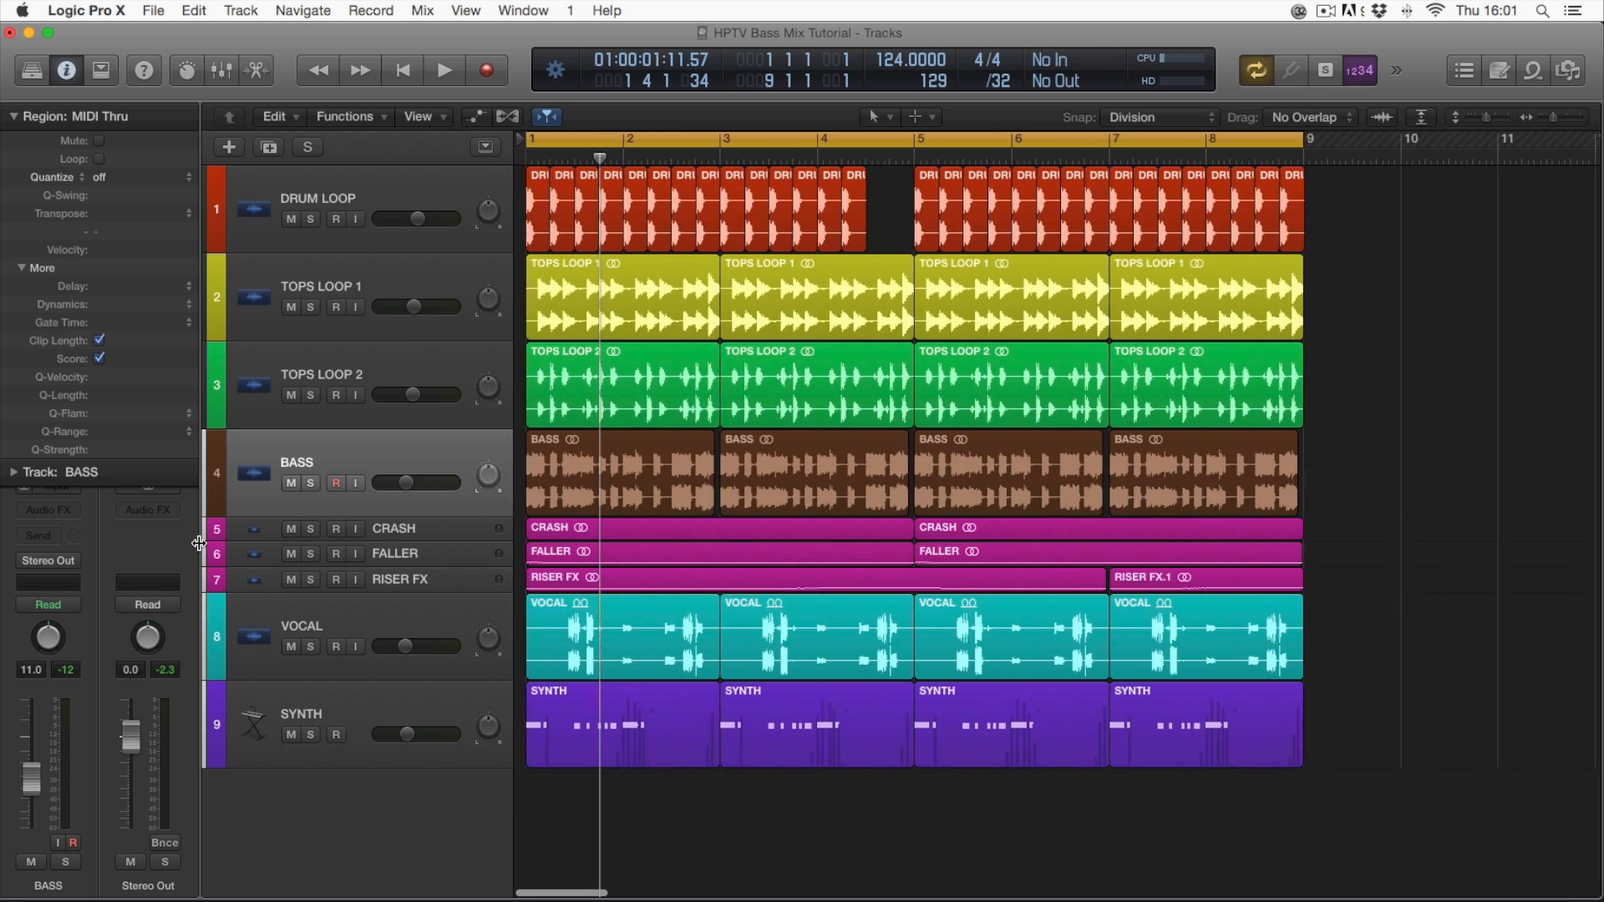
{"action": "left_click", "coordinate": [269, 148]}
{"action": "left_click", "coordinate": [269, 147]}
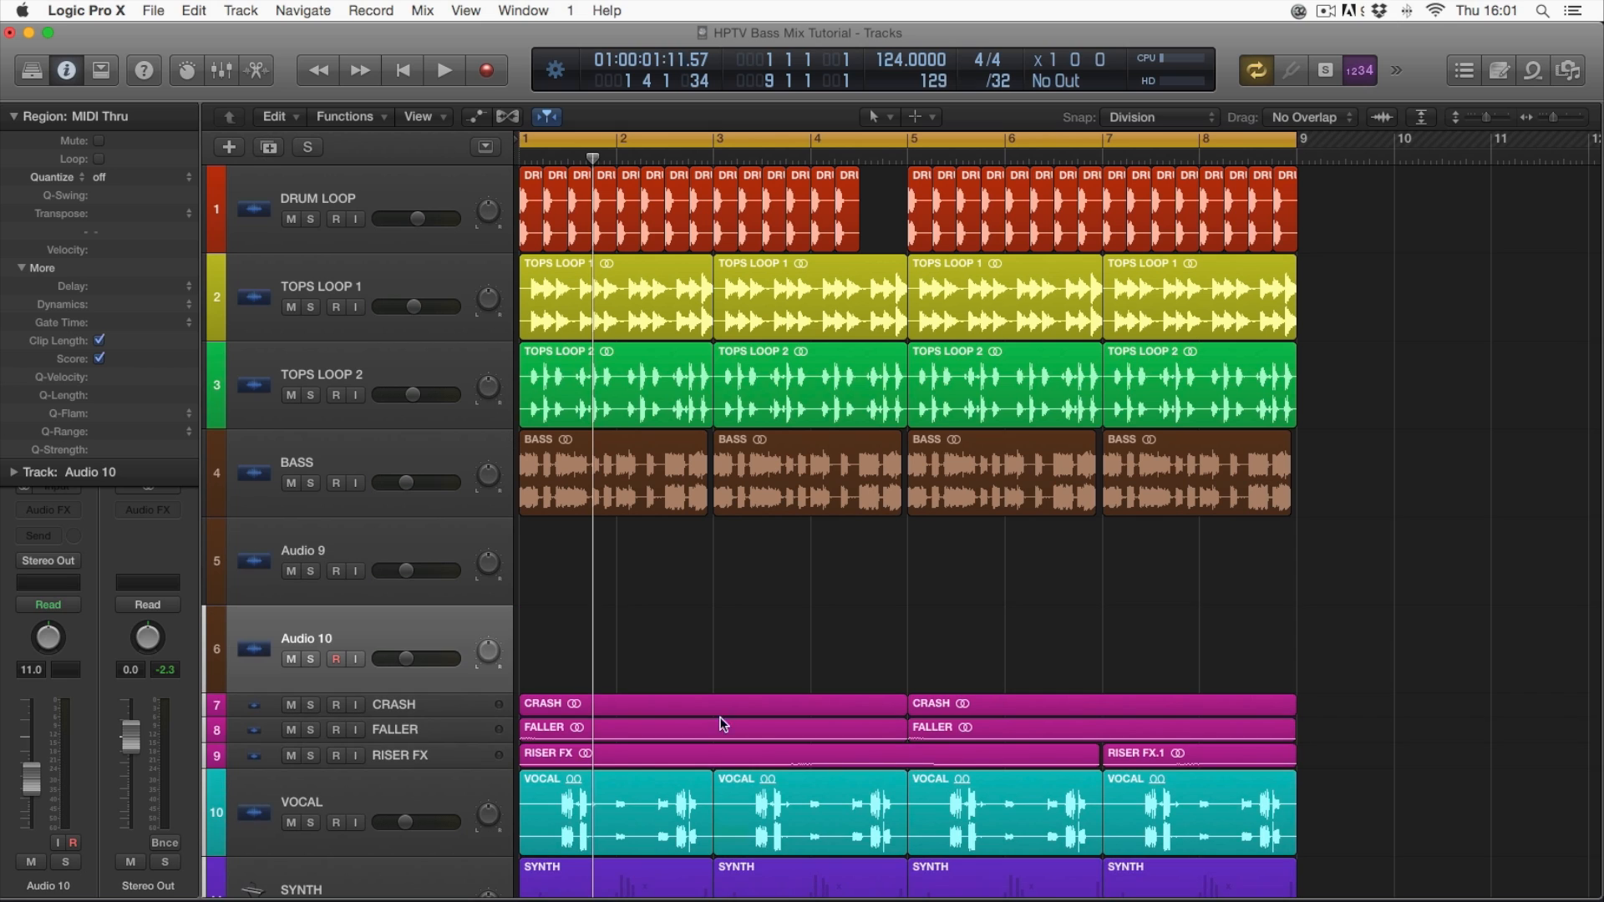
{"action": "left_click_drag", "start_coordinate": [1213, 551], "coordinate": [585, 625]}
{"action": "scroll", "coordinate": [589, 480], "scroll_direction": "left", "scroll_amount": 1}
{"action": "left_click", "coordinate": [1402, 548]}
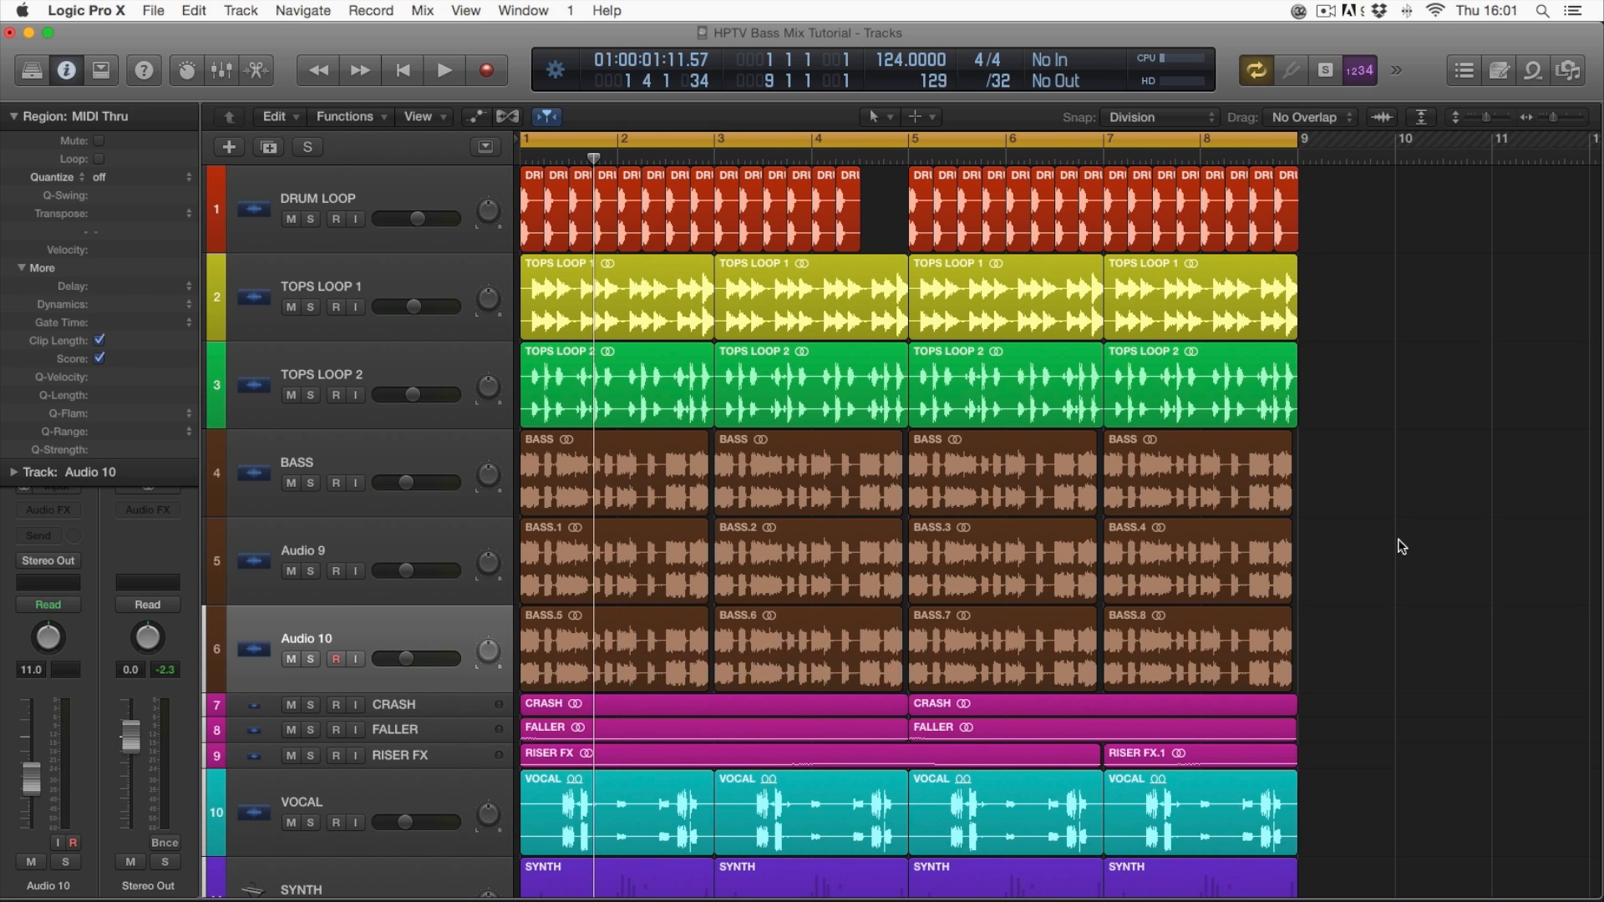
- Rename the three bass tracks from top to bottom as BASS SUB, BASS MID and BASS TOP
{"action": "double_click", "coordinate": [299, 464]}
{"action": "type", "text": "BASS"}
{"action": "key", "text": "Return"}
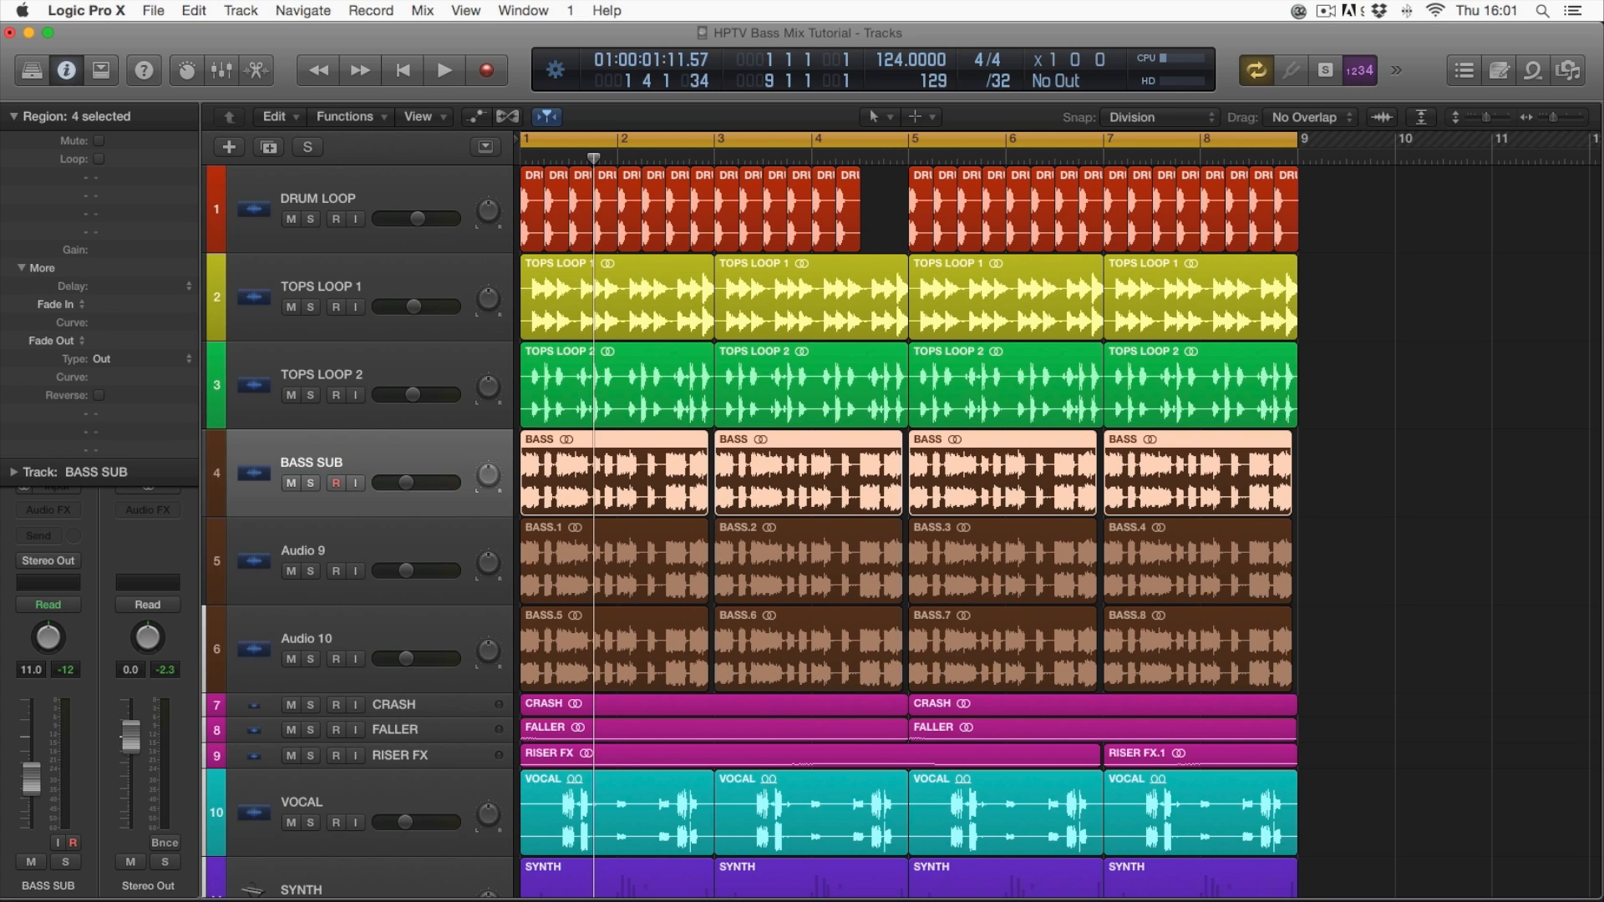
{"action": "double_click", "coordinate": [300, 554]}
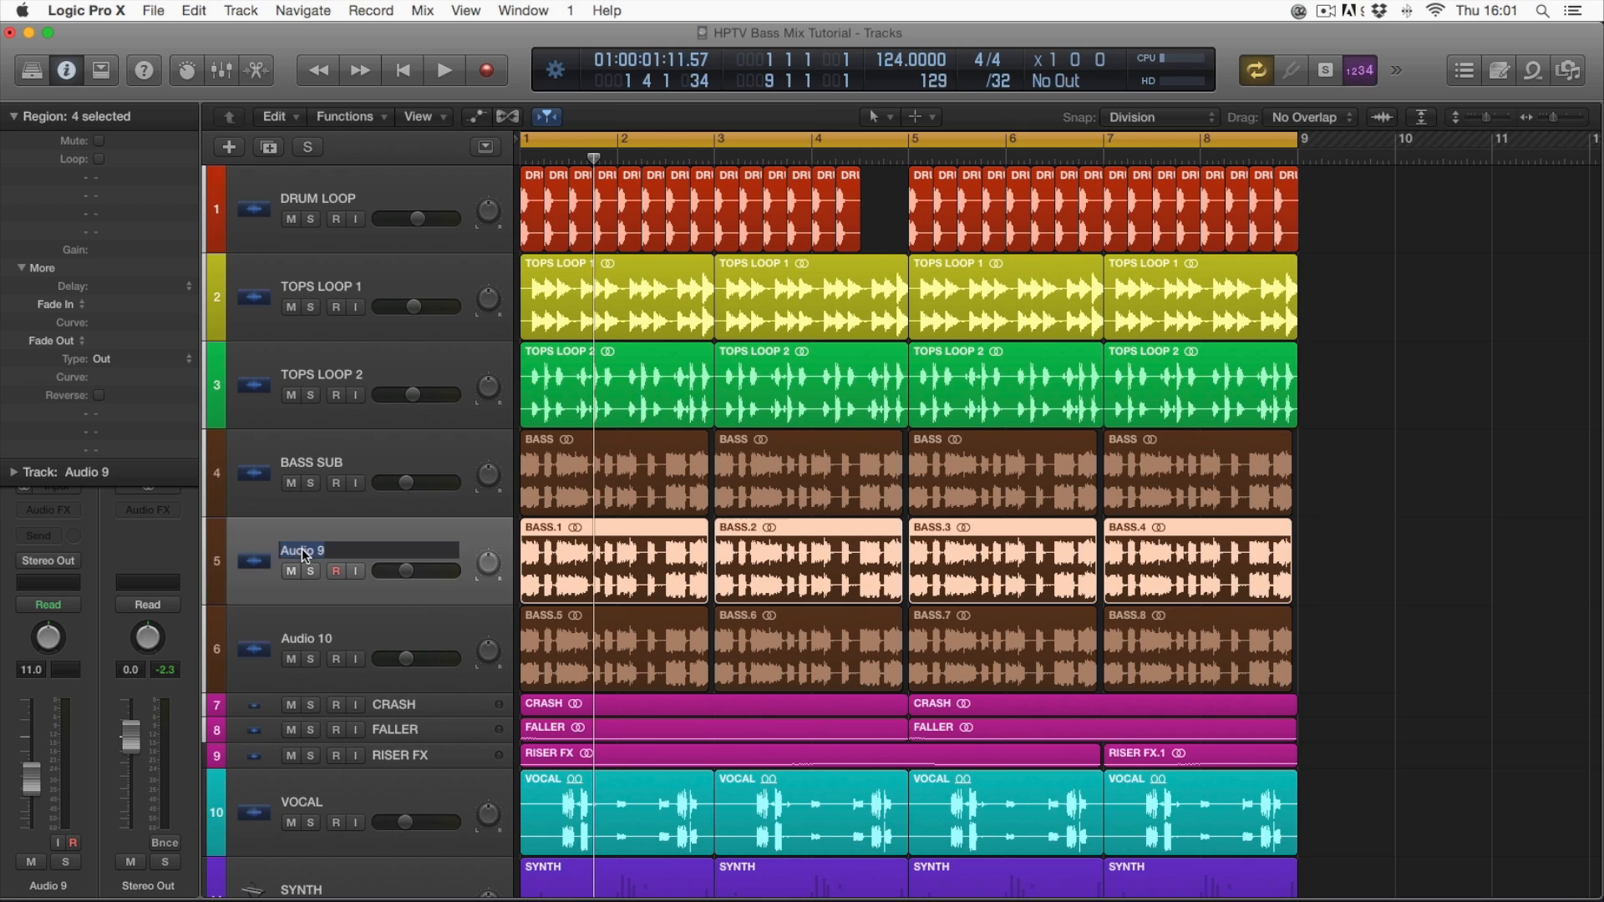
{"action": "type", "text": "BASS MID"}
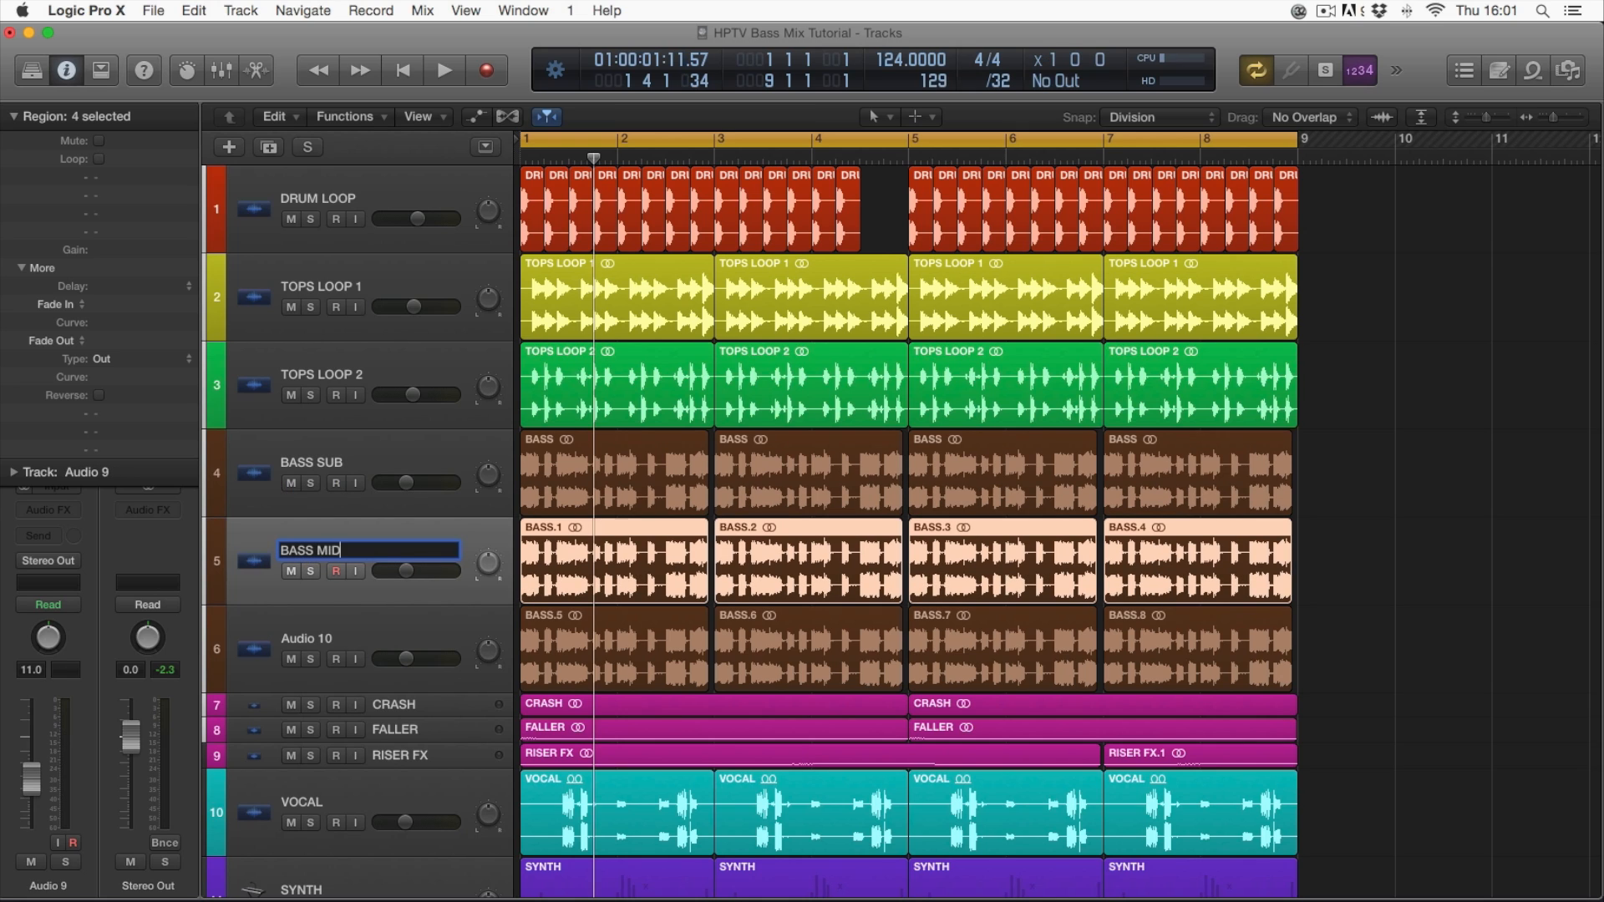
{"action": "key", "text": "Return"}
{"action": "double_click", "coordinate": [300, 640]}
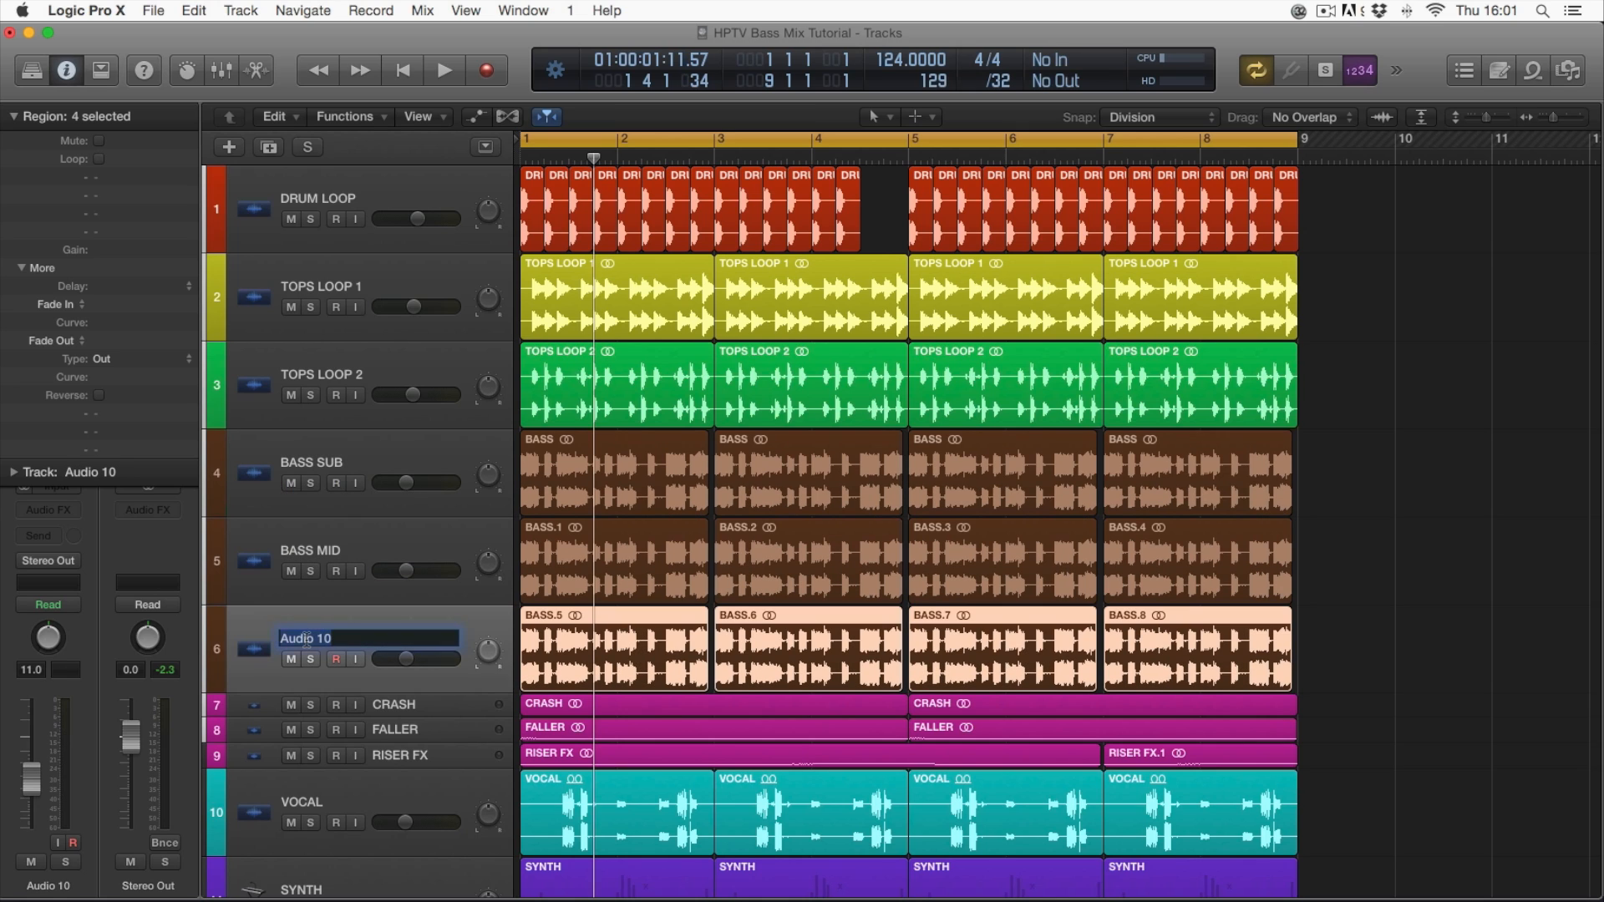
{"action": "type", "text": "BASS TOP"}
{"action": "key", "text": "Return"}
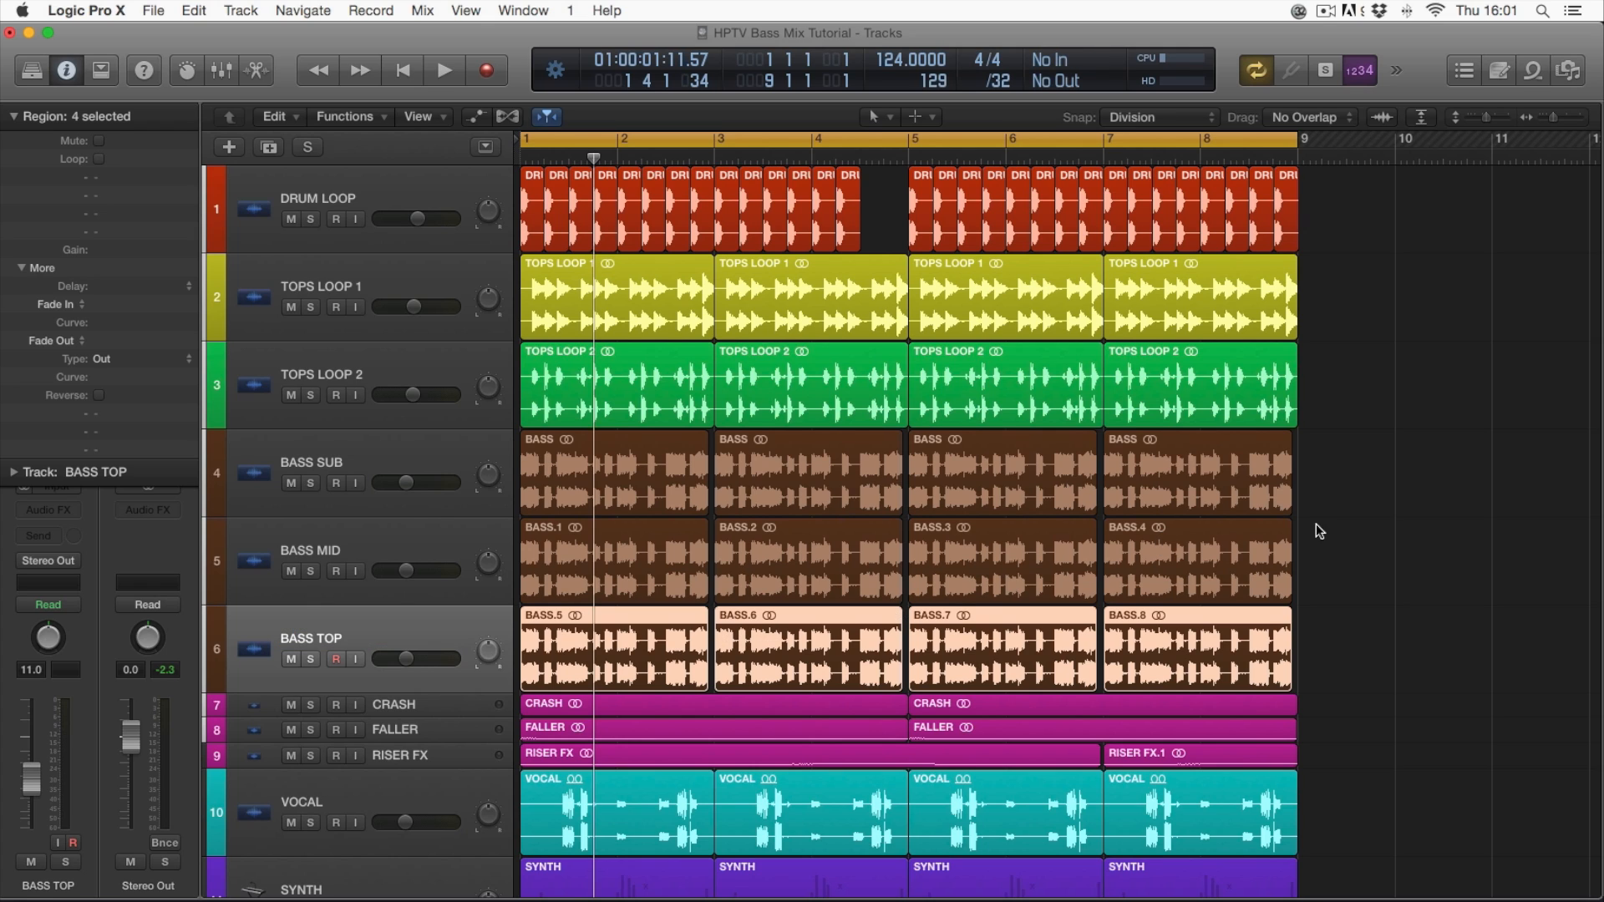
{"action": "left_click", "coordinate": [1341, 573]}
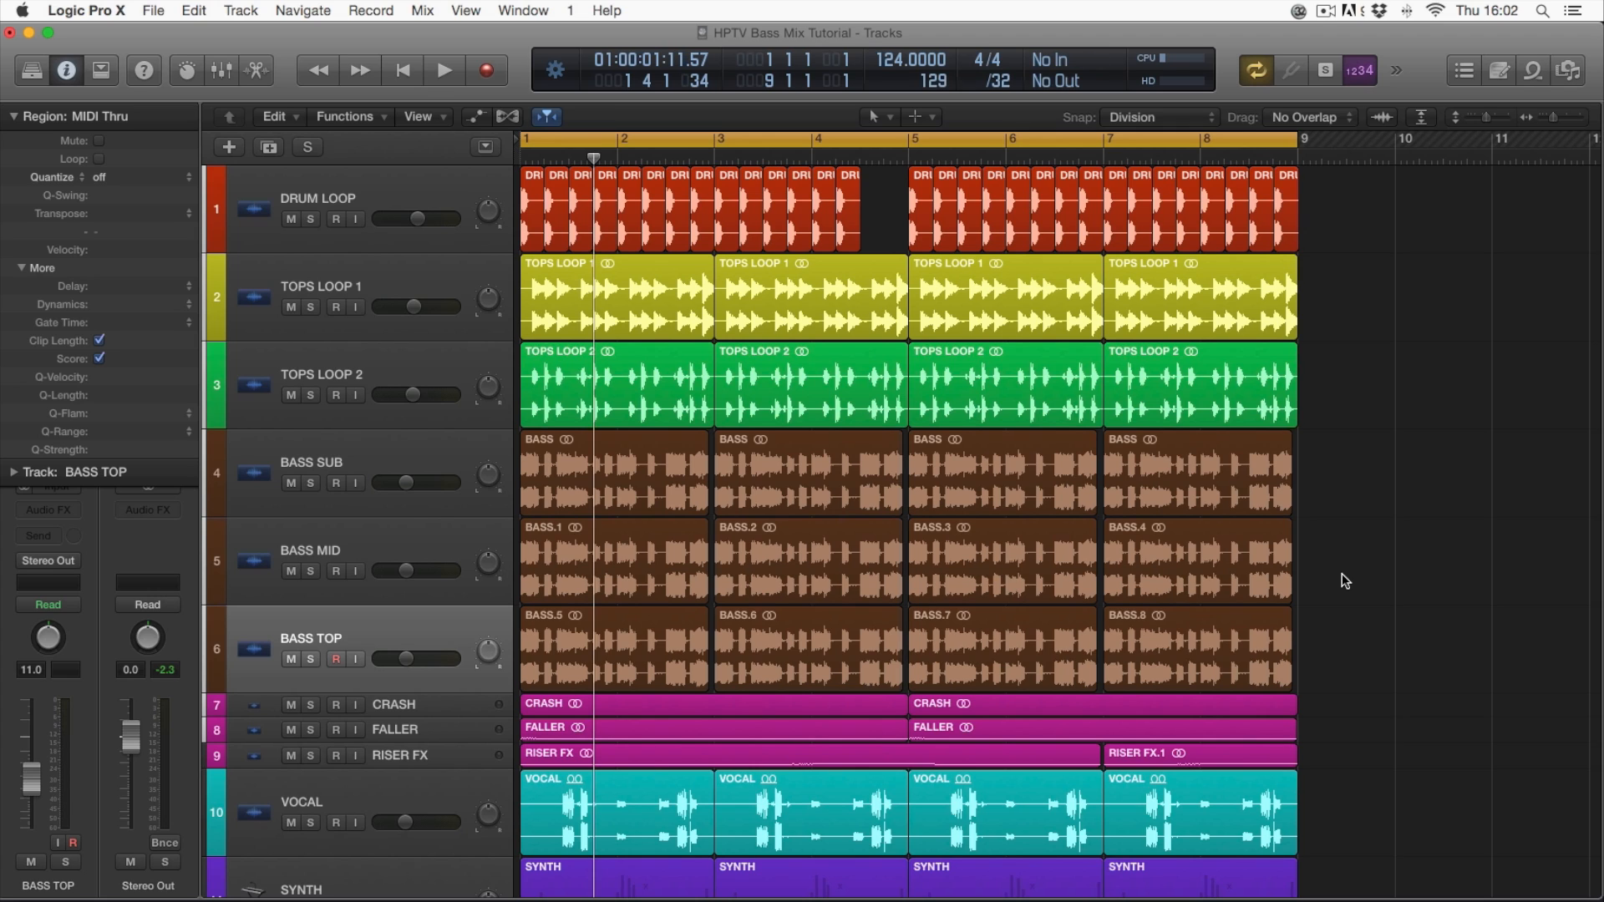
- Add a Channel EQ to the BASS SUB track and enable its high-cut filter at about 128 Hz
{"action": "left_click", "coordinate": [399, 453]}
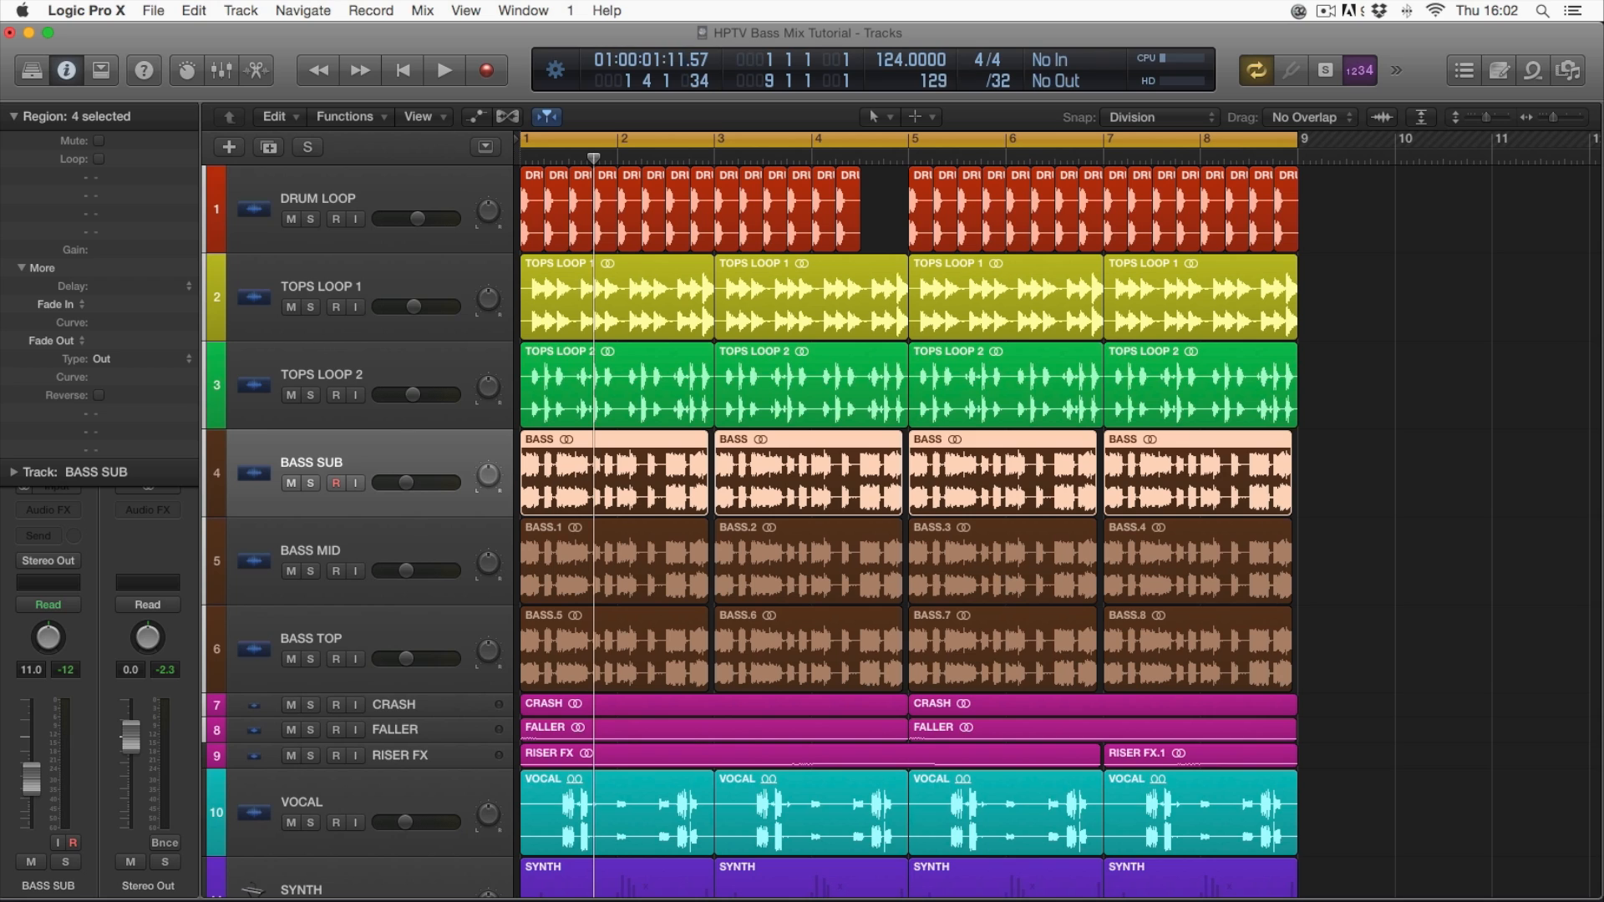
{"action": "left_click", "coordinate": [12, 117]}
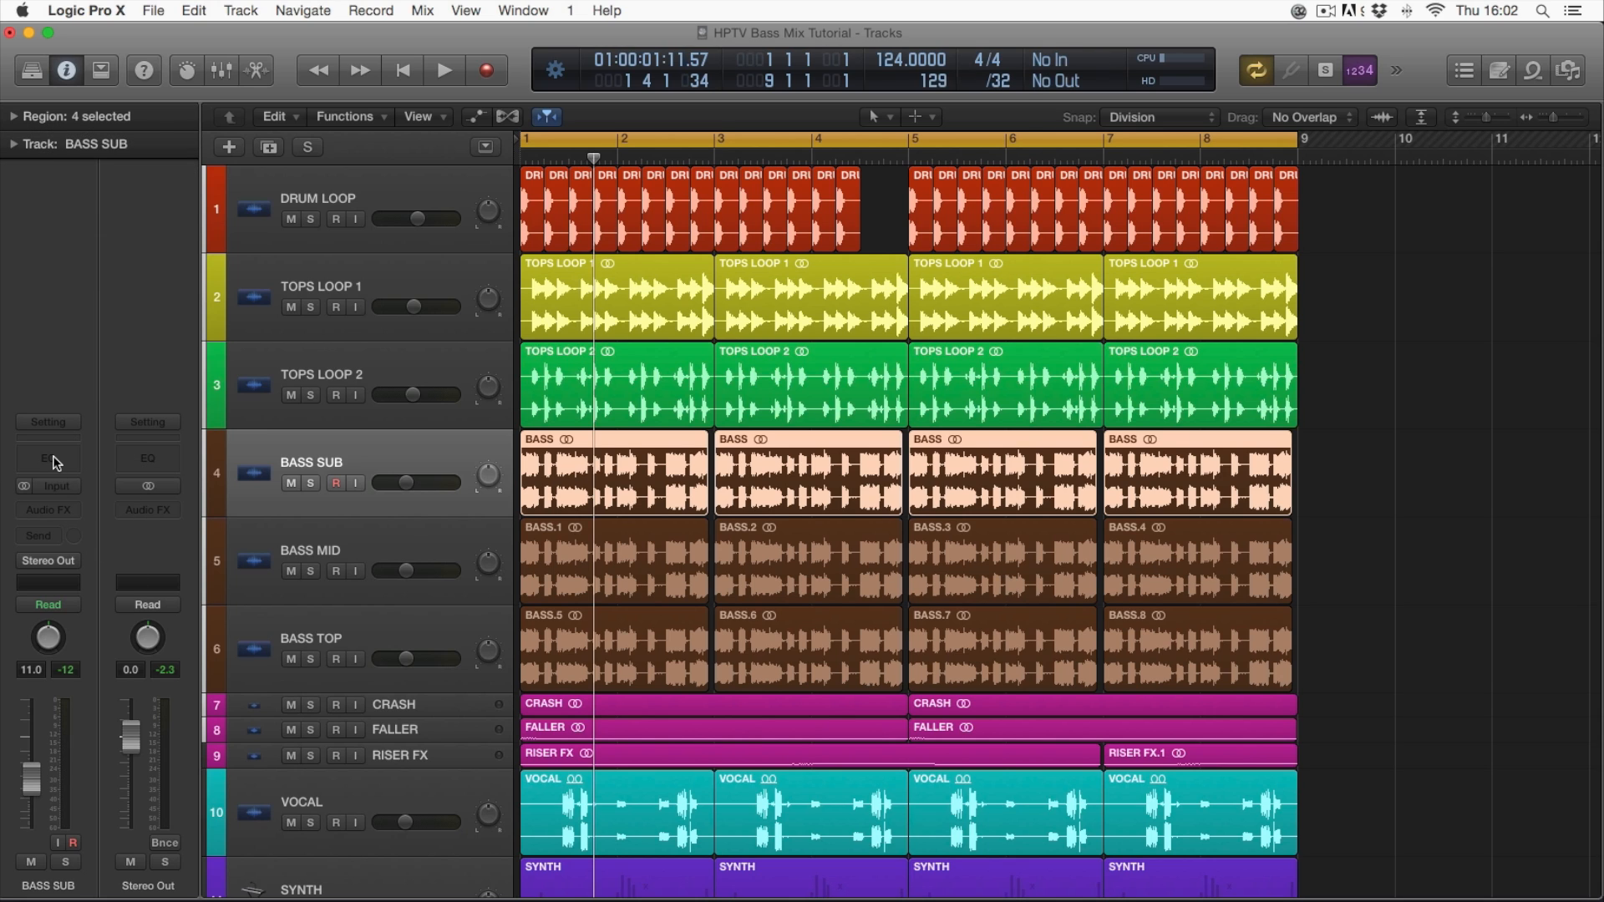
{"action": "left_click", "coordinate": [48, 459]}
{"action": "left_click", "coordinate": [907, 177]}
{"action": "left_click", "coordinate": [907, 178]}
{"action": "left_click_drag", "start_coordinate": [939, 317], "coordinate": [312, 327]}
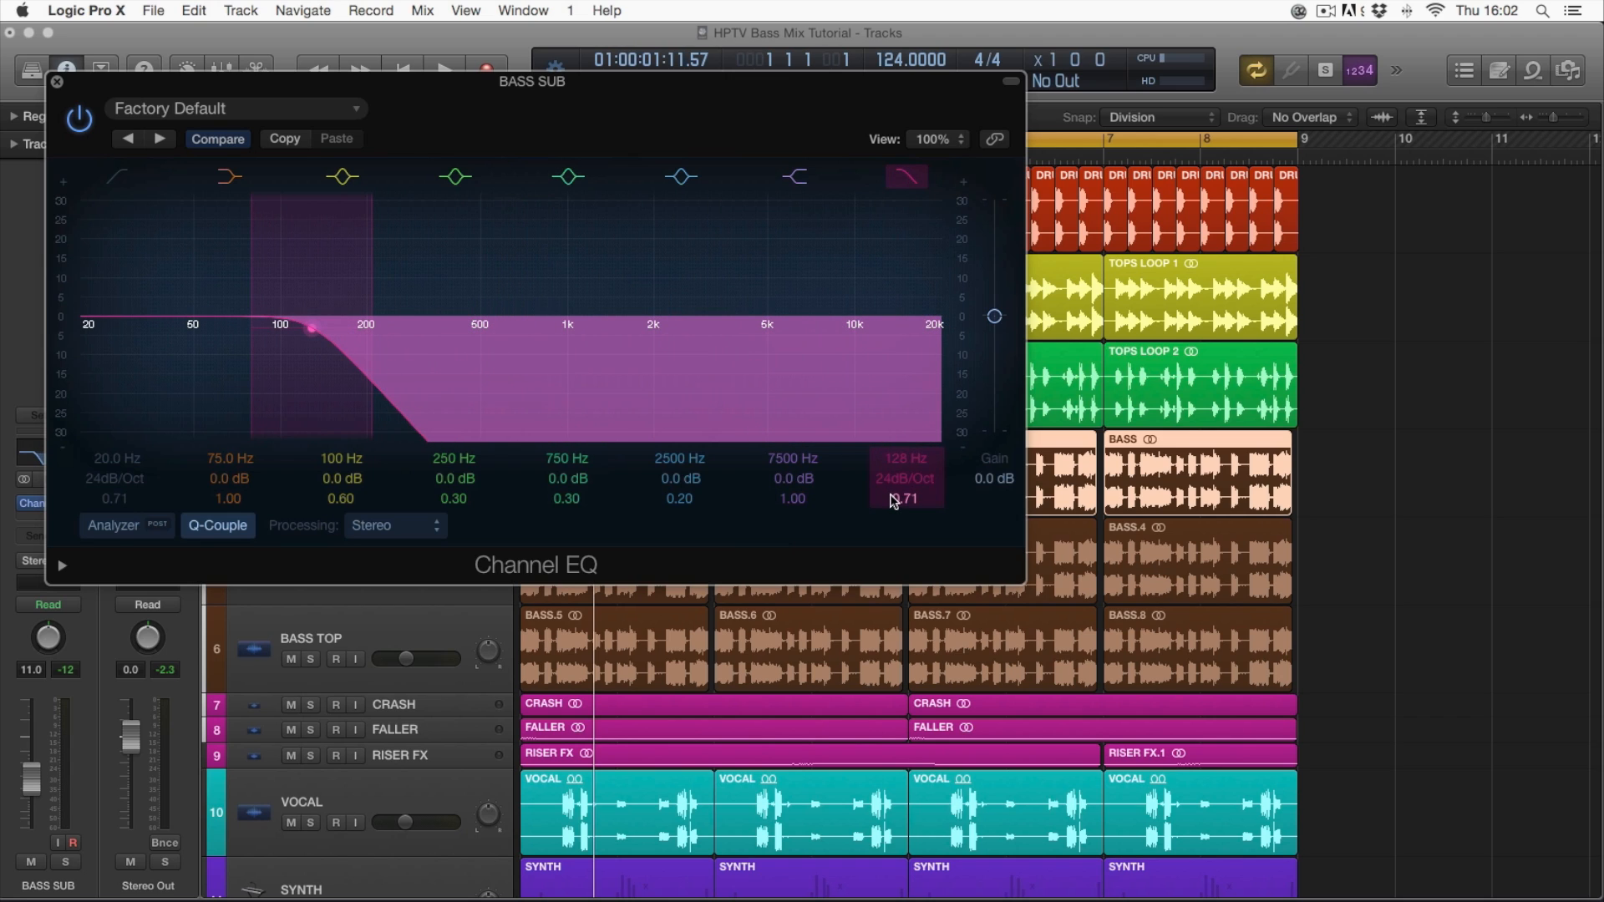
- Set the BASS SUB high-cut filter to 70 Hz with a 48 dB/Oct slope and a Q of 0.75, and close the EQ
{"action": "left_click_drag", "start_coordinate": [896, 501], "coordinate": [905, 464]}
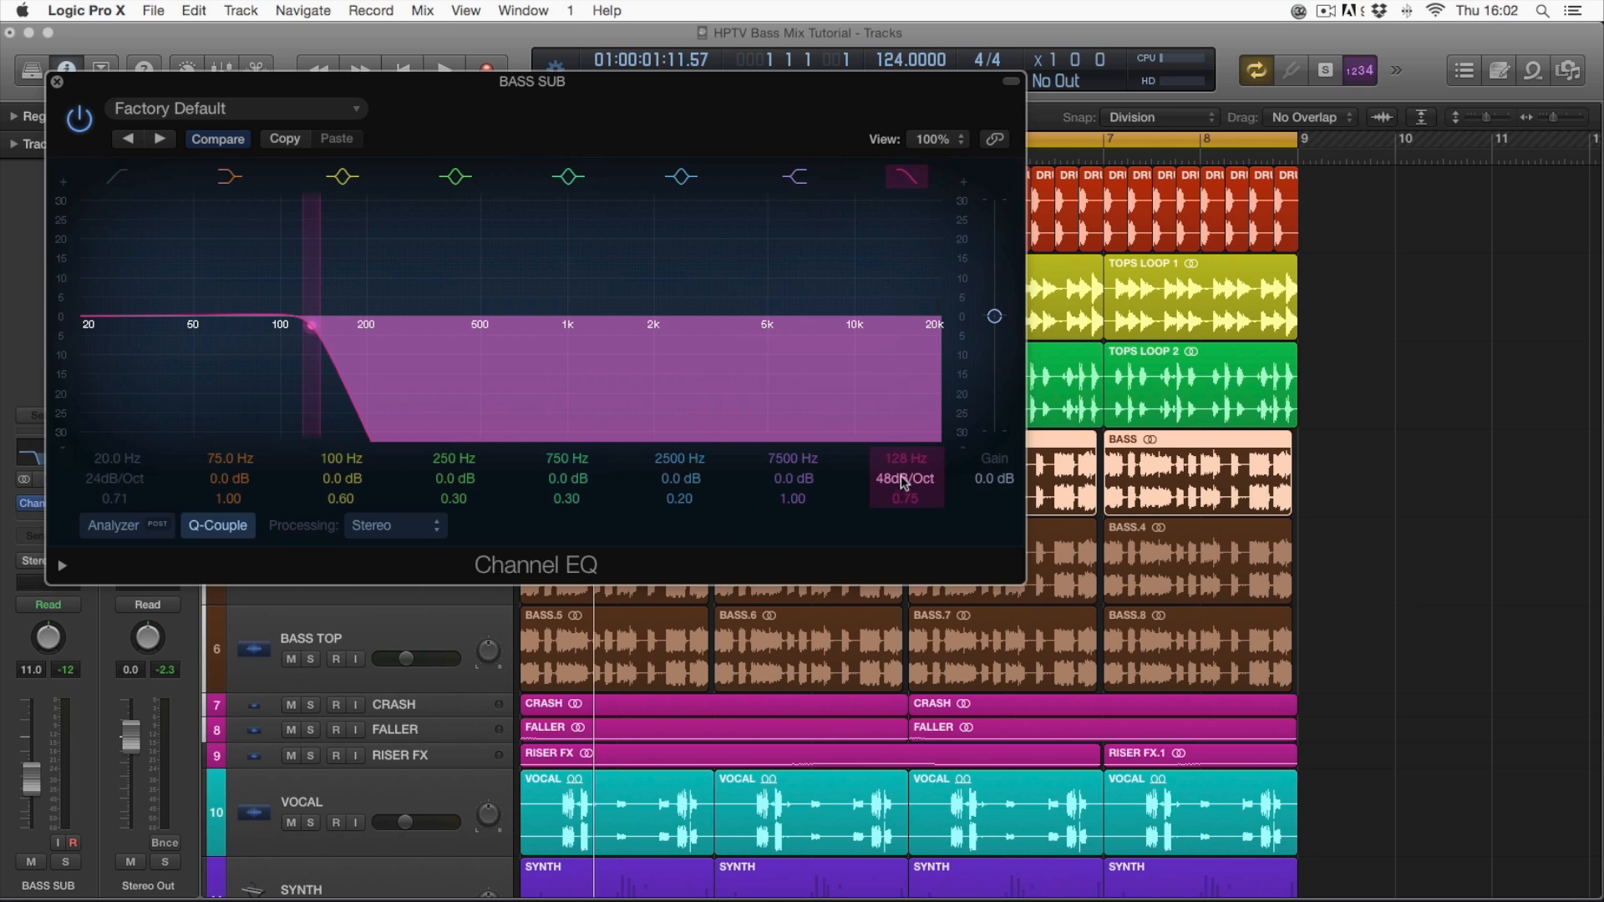
{"action": "left_click_drag", "start_coordinate": [901, 457], "coordinate": [900, 505]}
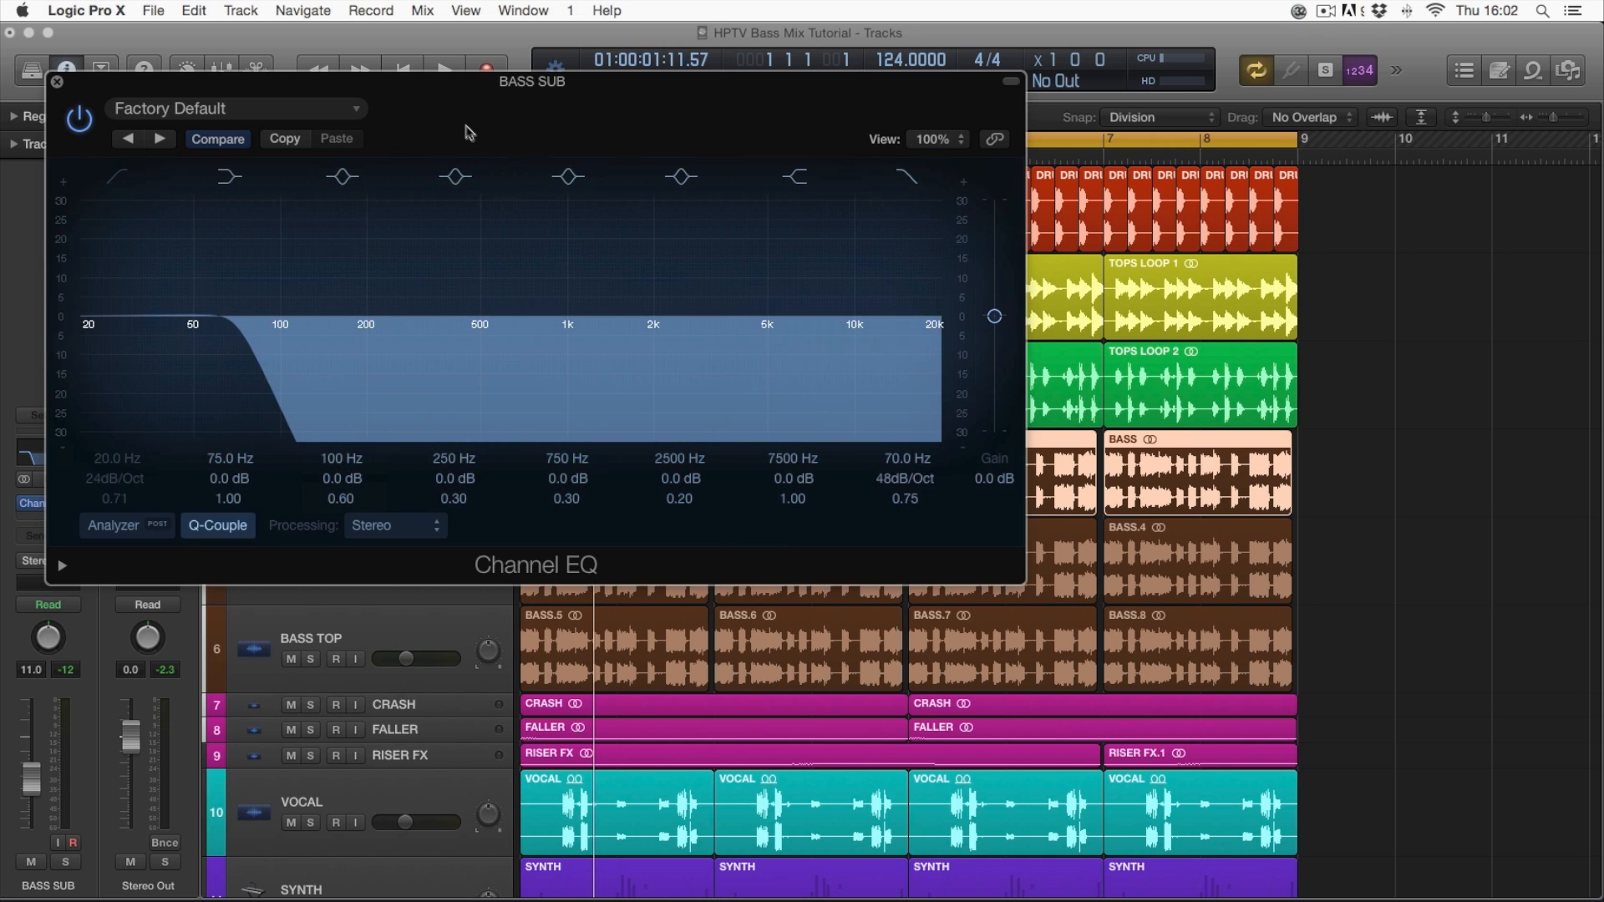
{"action": "left_click_drag", "start_coordinate": [475, 137], "coordinate": [549, 191]}
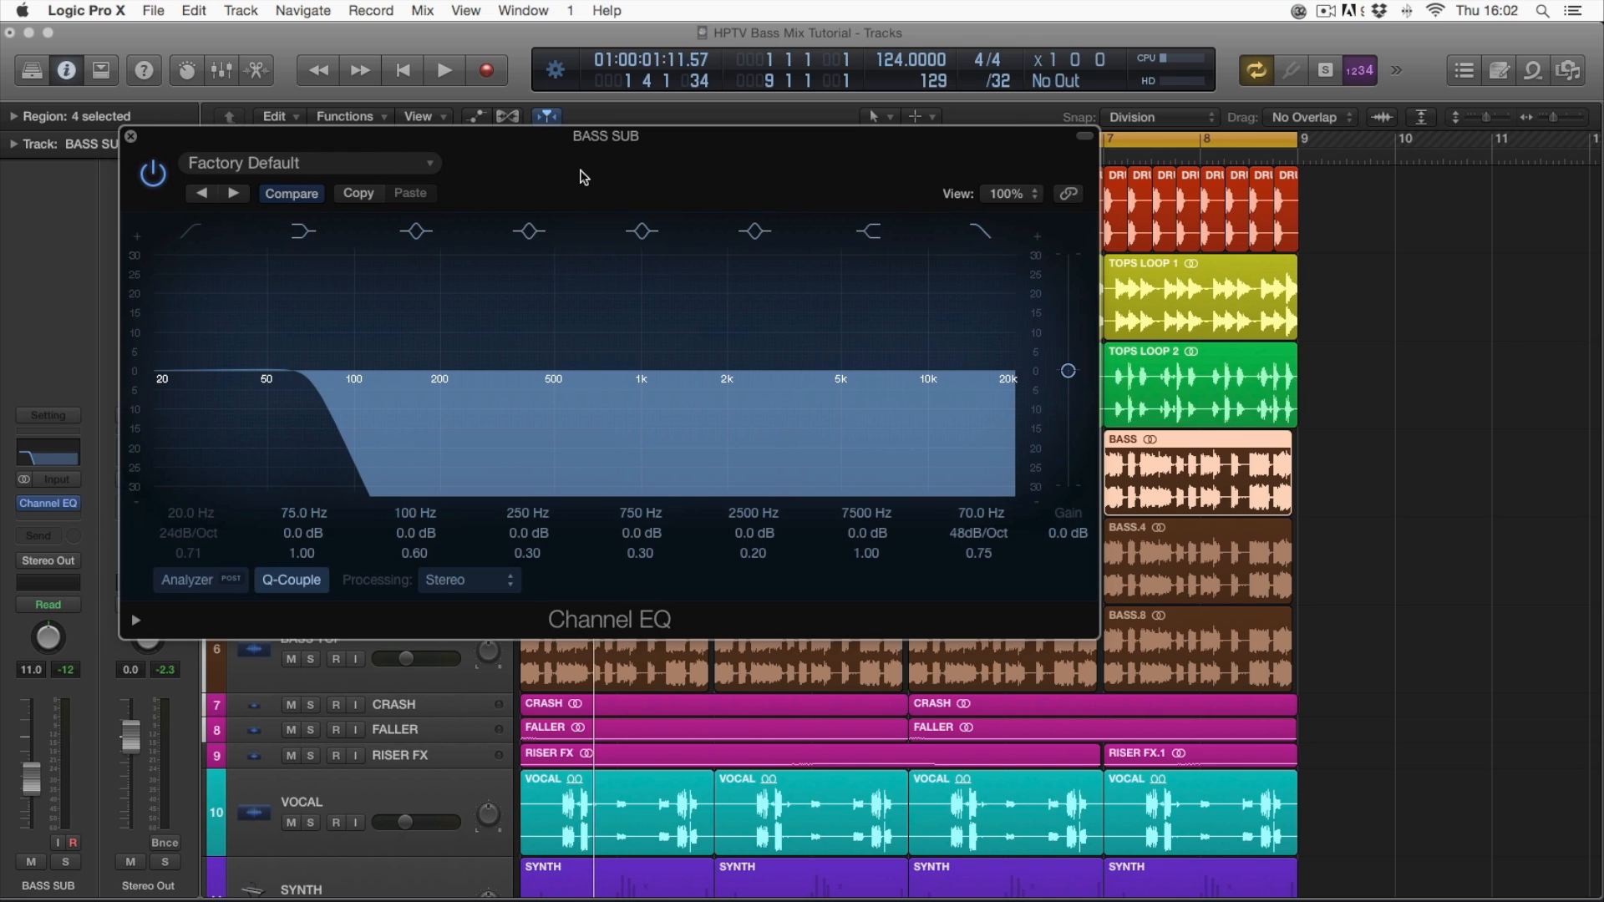
{"action": "left_click_drag", "start_coordinate": [588, 159], "coordinate": [698, 197]}
{"action": "left_click", "coordinate": [271, 152]}
- Solo BASS SUB with the drum loop and both tops loops, and raise BASS SUB's volume to -7.4 dB during playback
{"action": "left_click", "coordinate": [310, 483]}
{"action": "left_click_drag", "start_coordinate": [316, 223], "coordinate": [308, 384]}
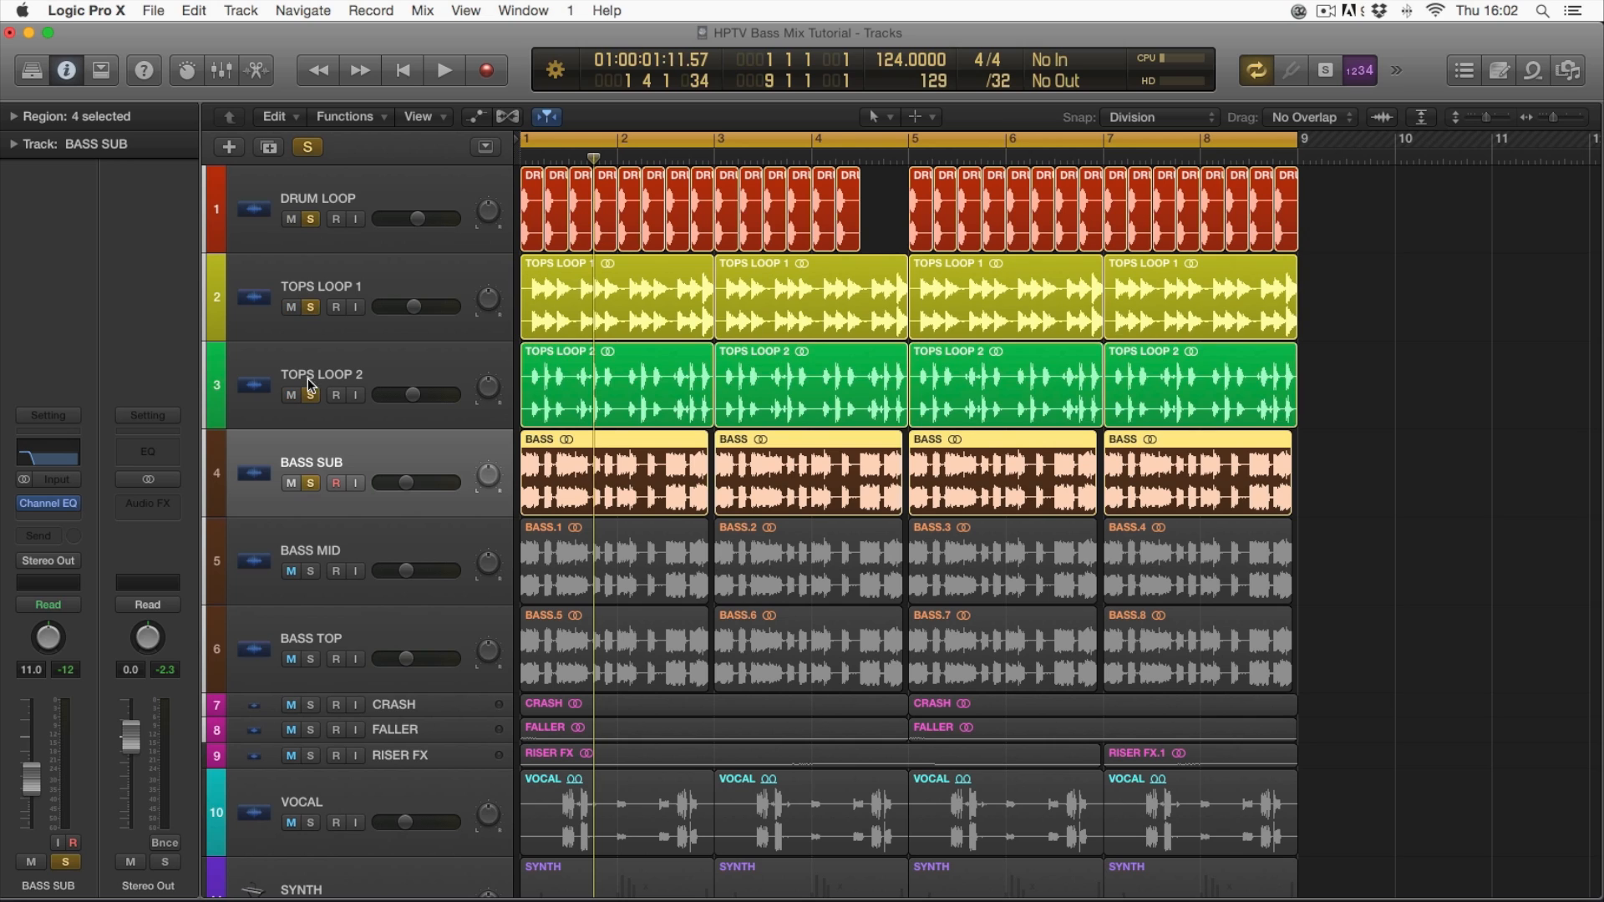
{"action": "key", "text": "space"}
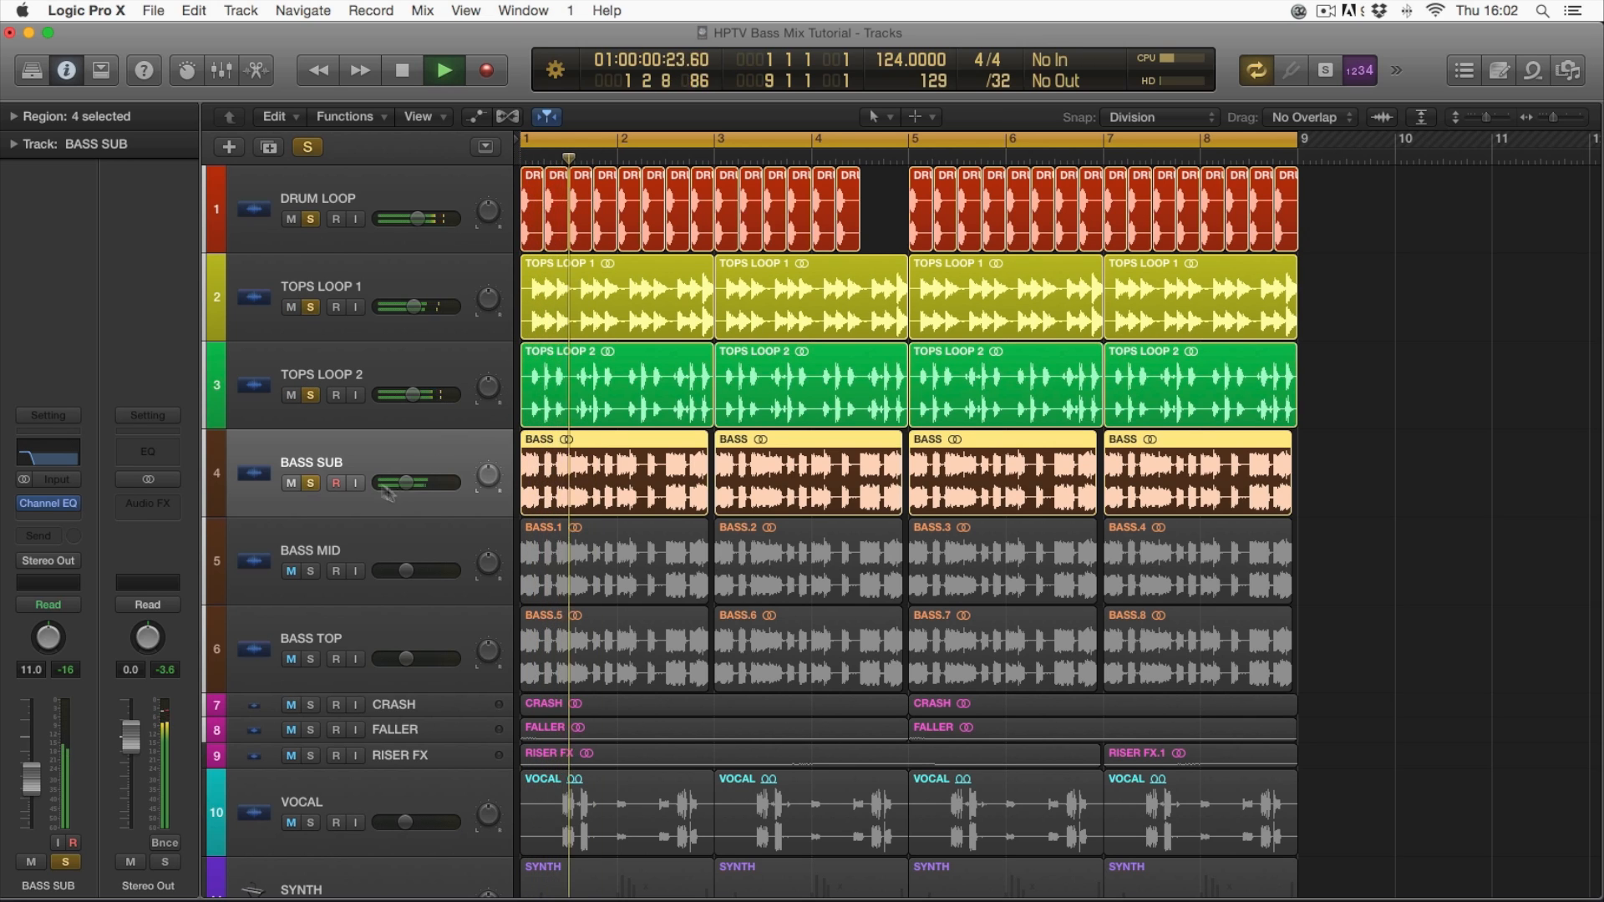
{"action": "left_click_drag", "start_coordinate": [403, 483], "coordinate": [413, 482]}
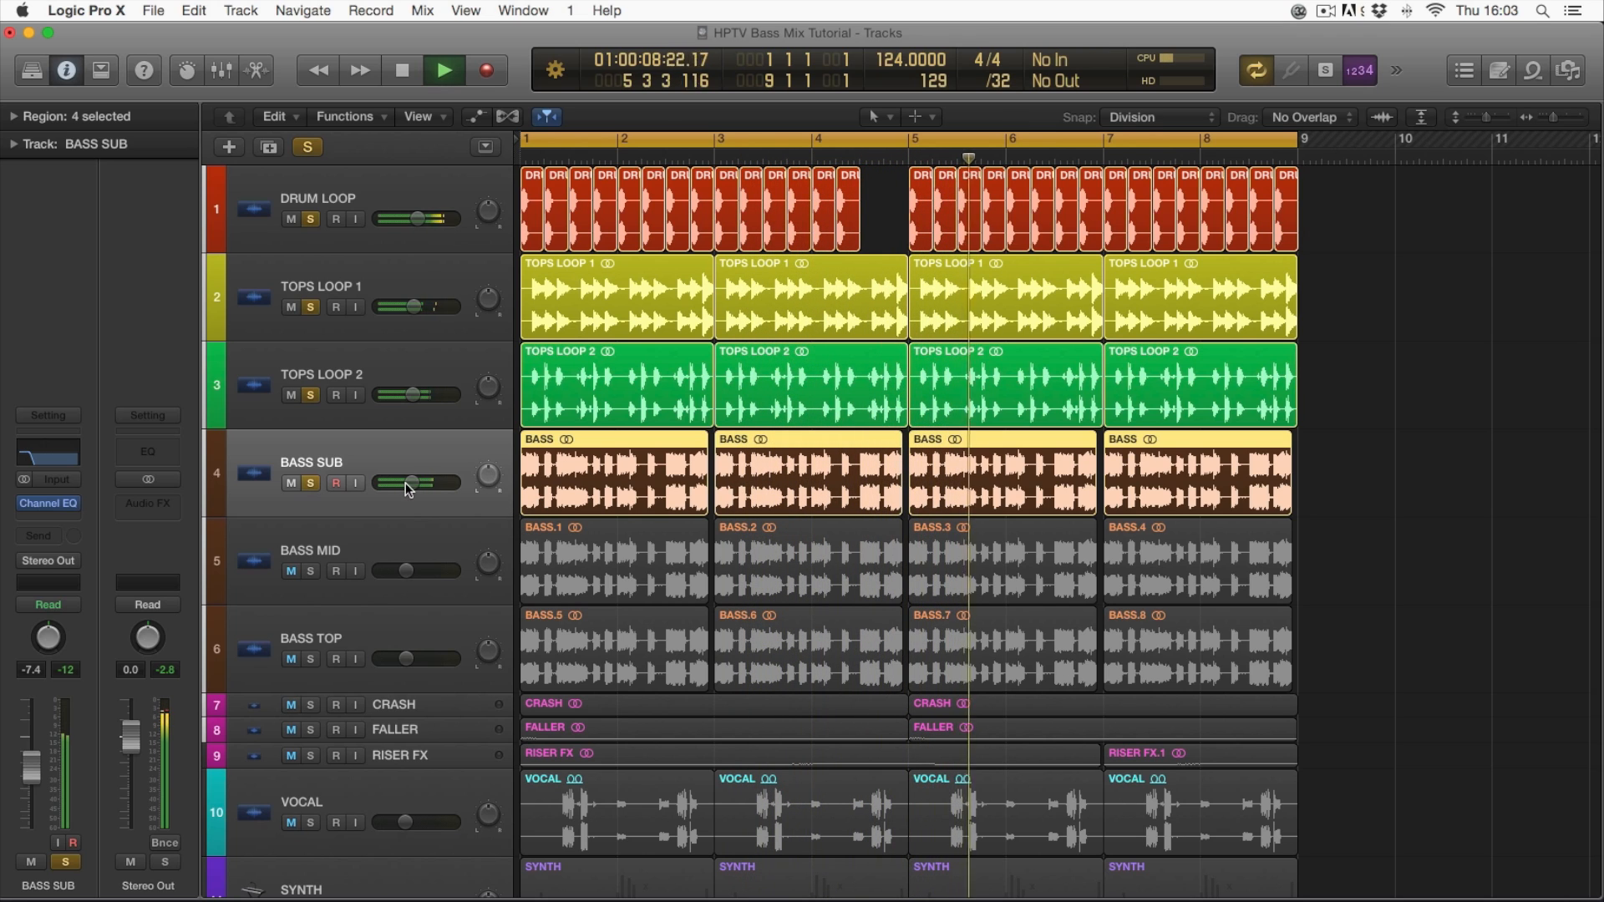
{"action": "key", "text": "space"}
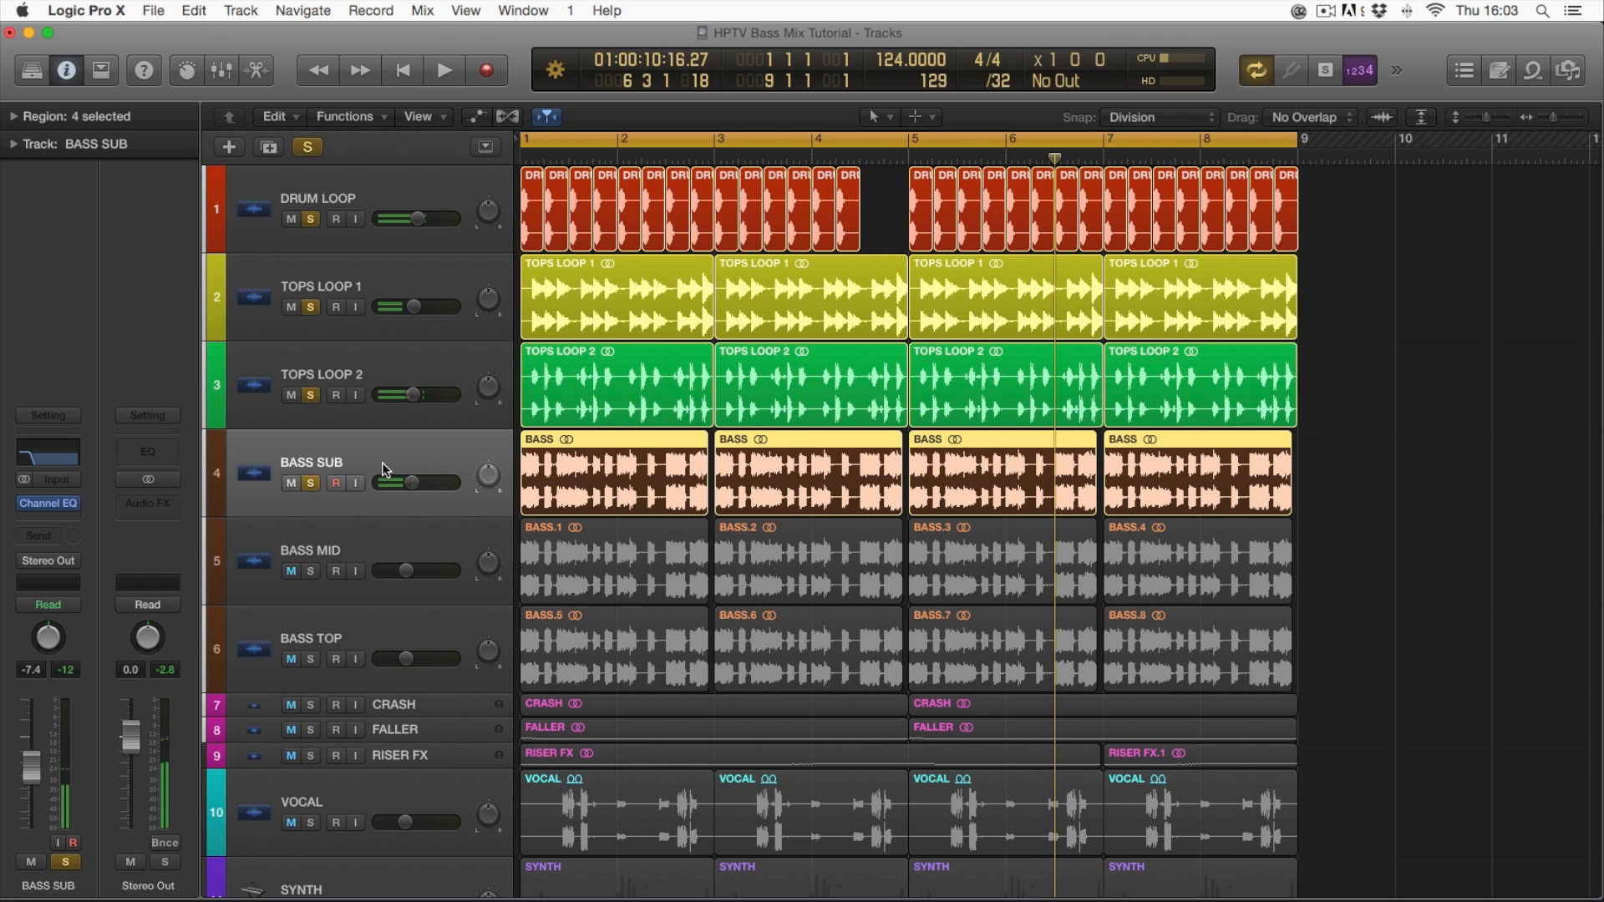
- Insert a stereo Compressor after the EQ on BASS SUB and set its side chain source to Audio 1 - DRUM LOOP
{"action": "left_click", "coordinate": [52, 520]}
{"action": "mouse_move", "coordinate": [98, 589]}
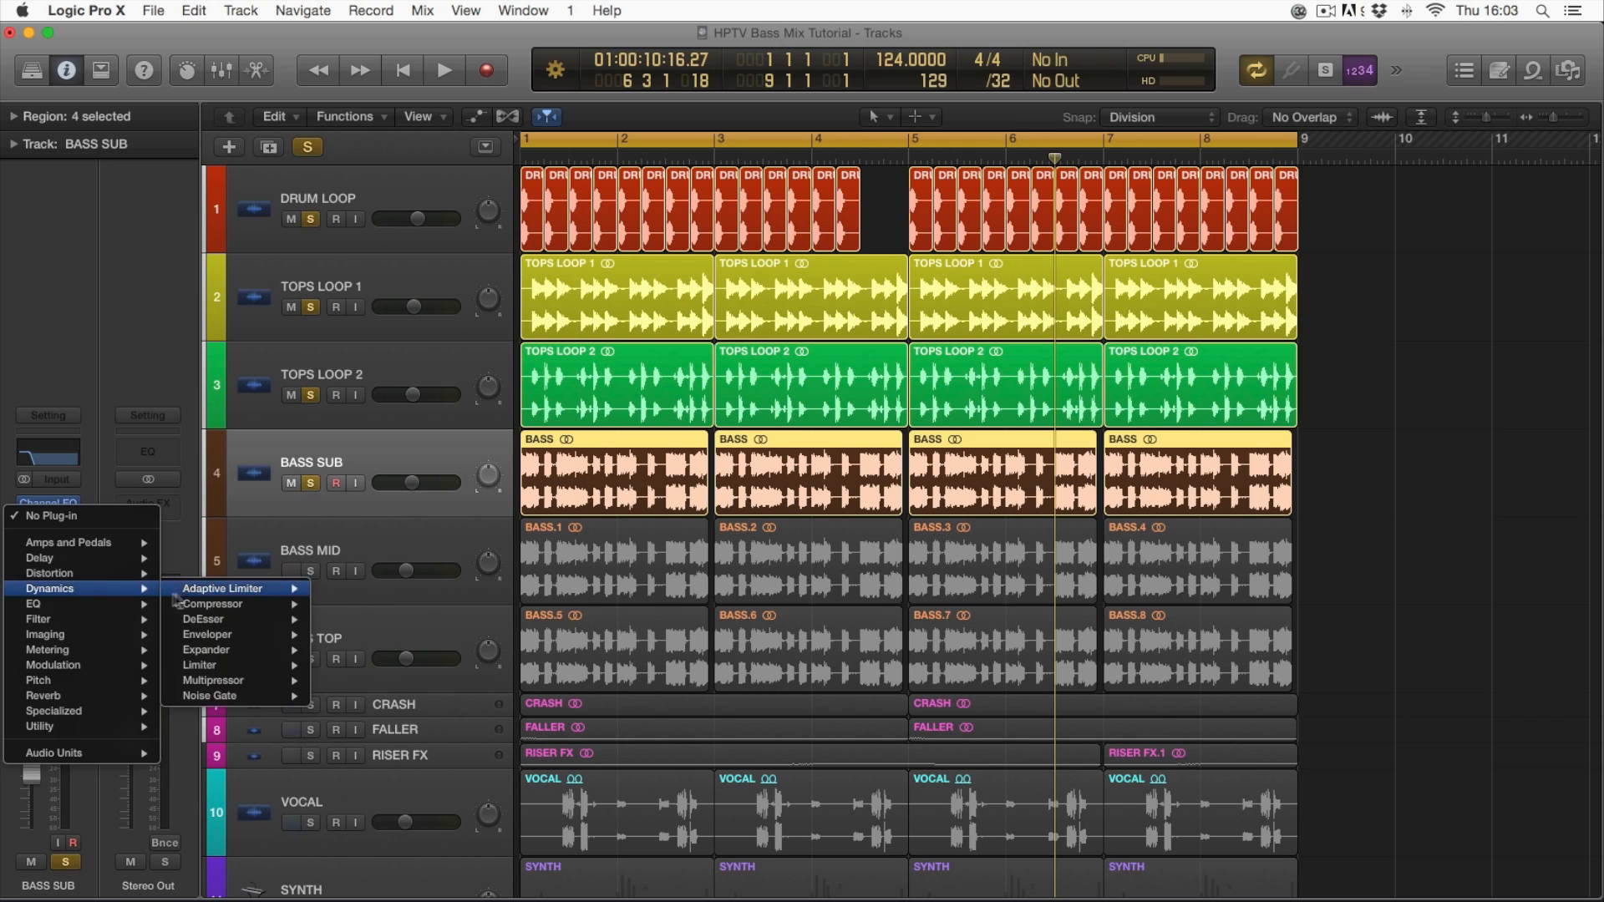
{"action": "mouse_move", "coordinate": [250, 604]}
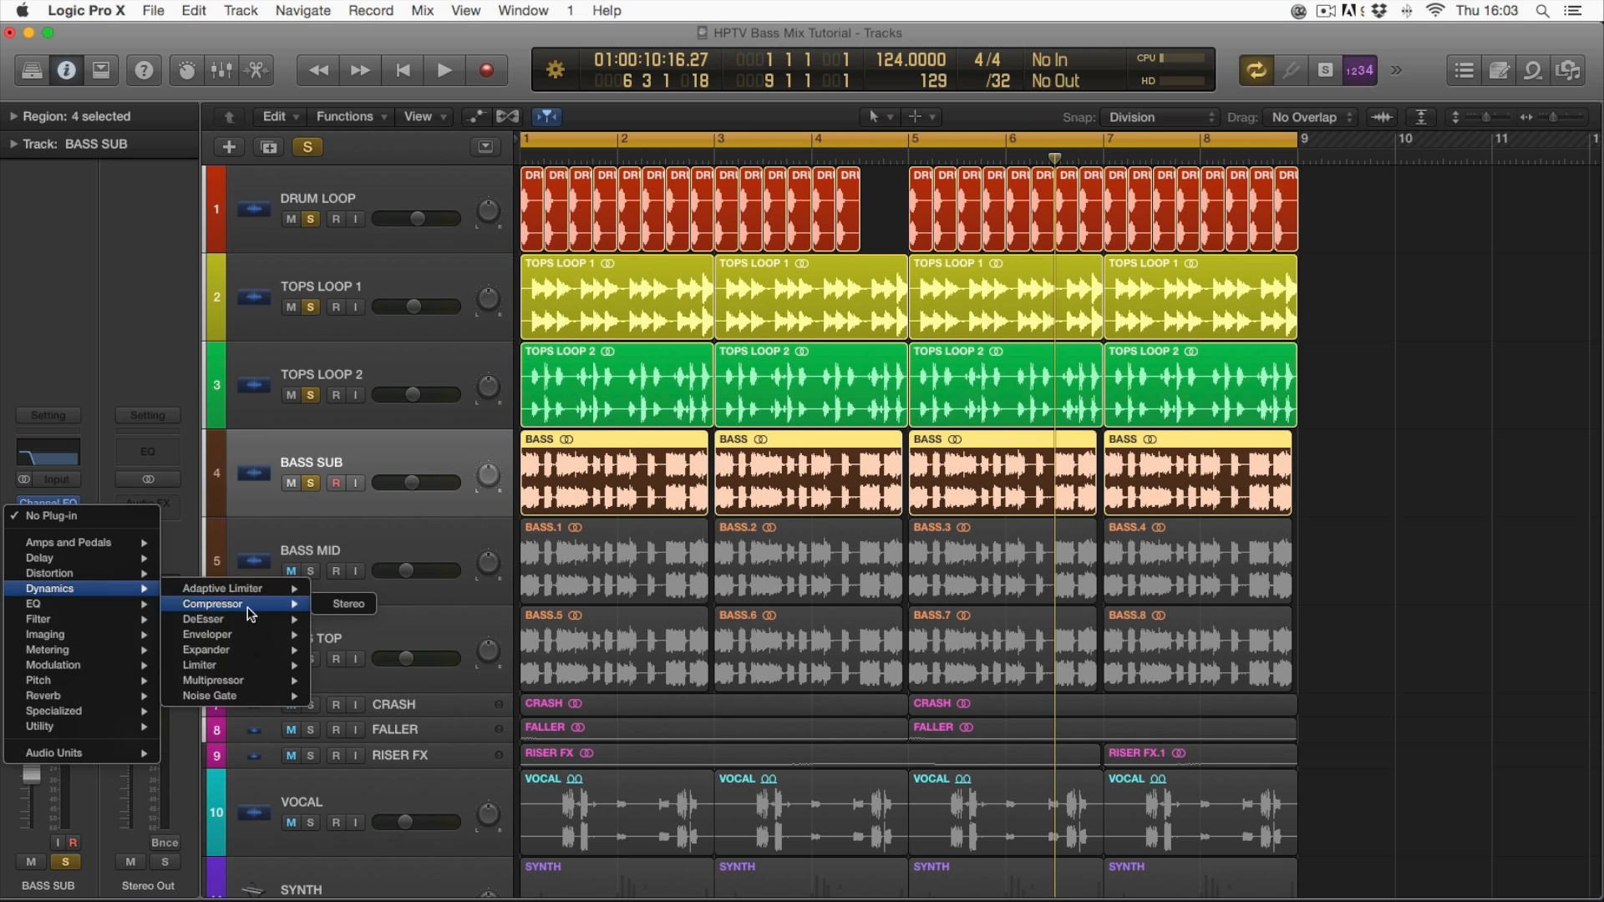
{"action": "left_click", "coordinate": [346, 605]}
{"action": "left_click_drag", "start_coordinate": [704, 131], "coordinate": [900, 173]}
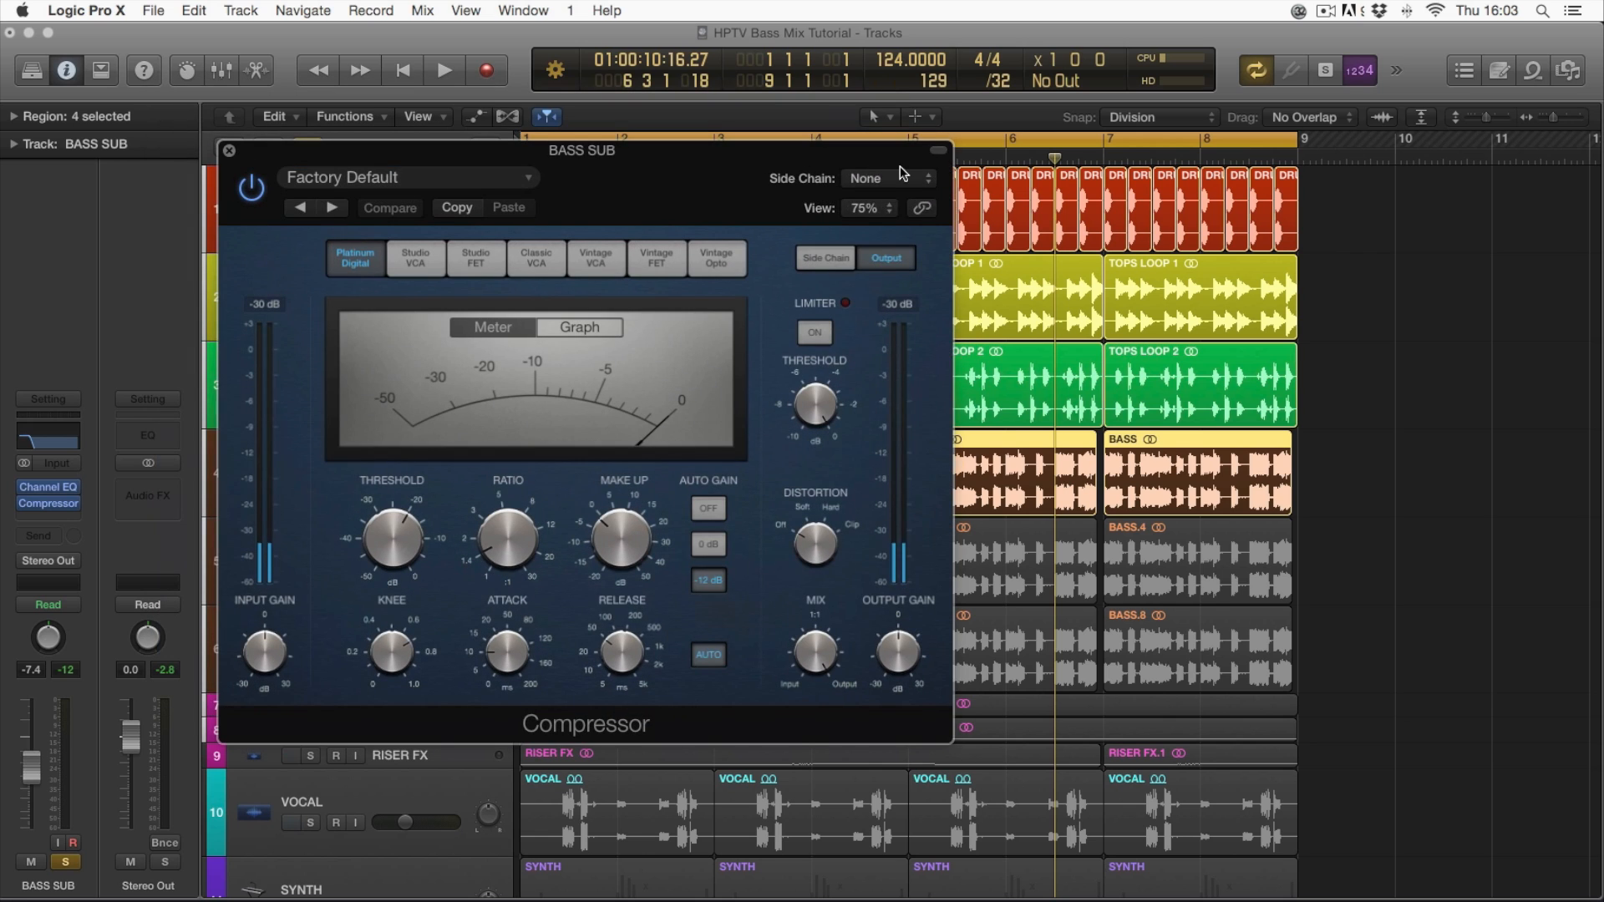
{"action": "left_click", "coordinate": [891, 177]}
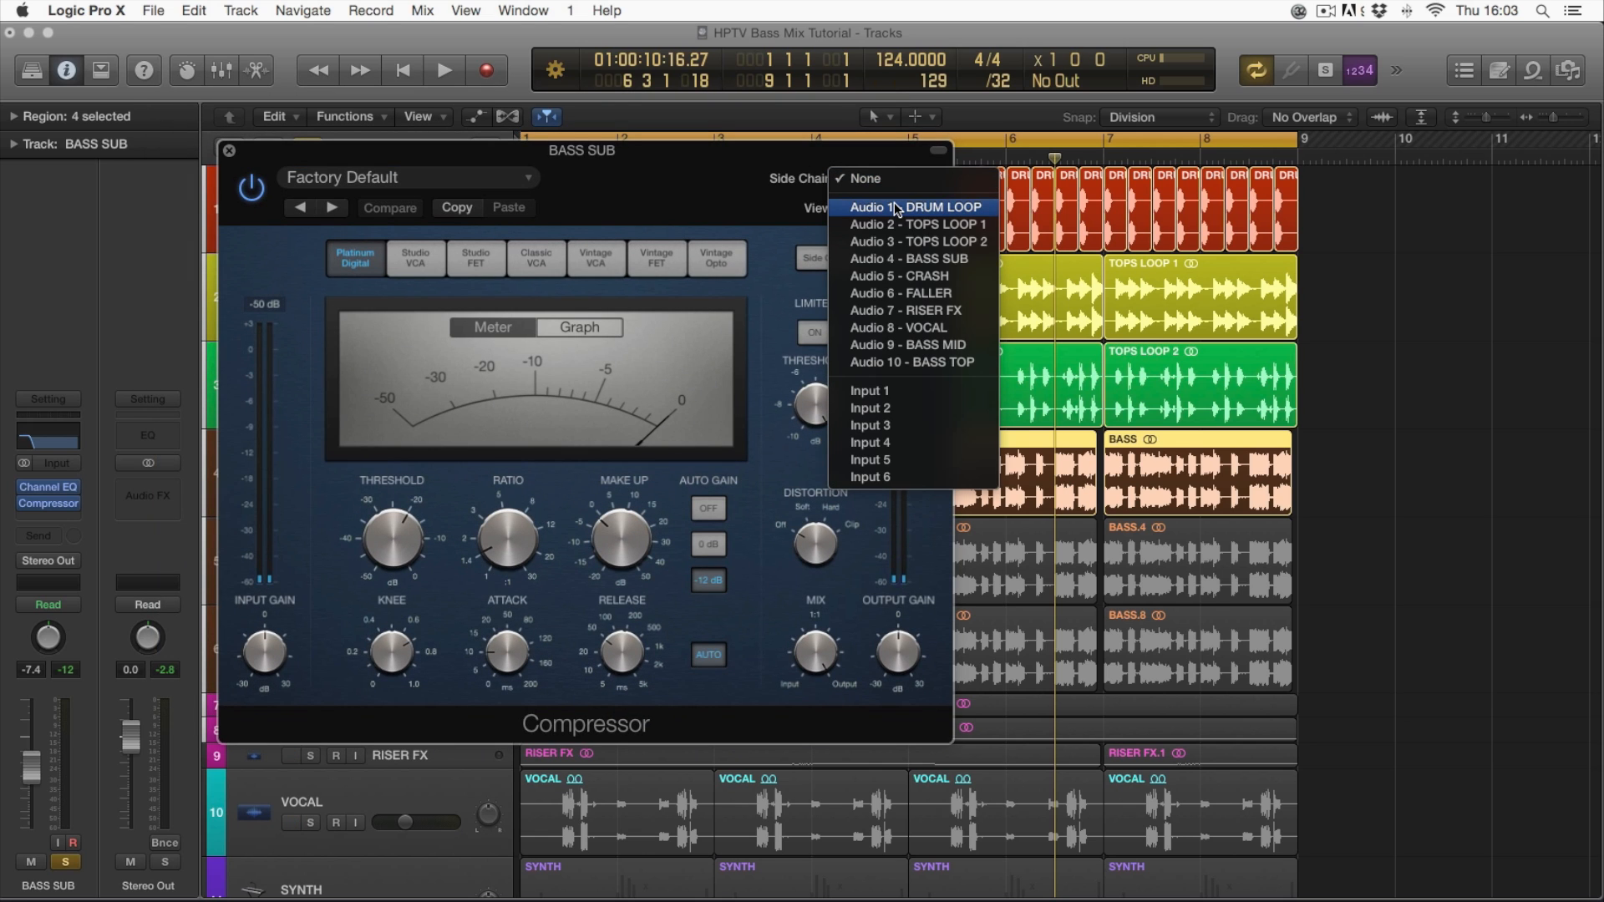
{"action": "left_click", "coordinate": [893, 203]}
{"action": "left_click_drag", "start_coordinate": [751, 150], "coordinate": [1020, 261]}
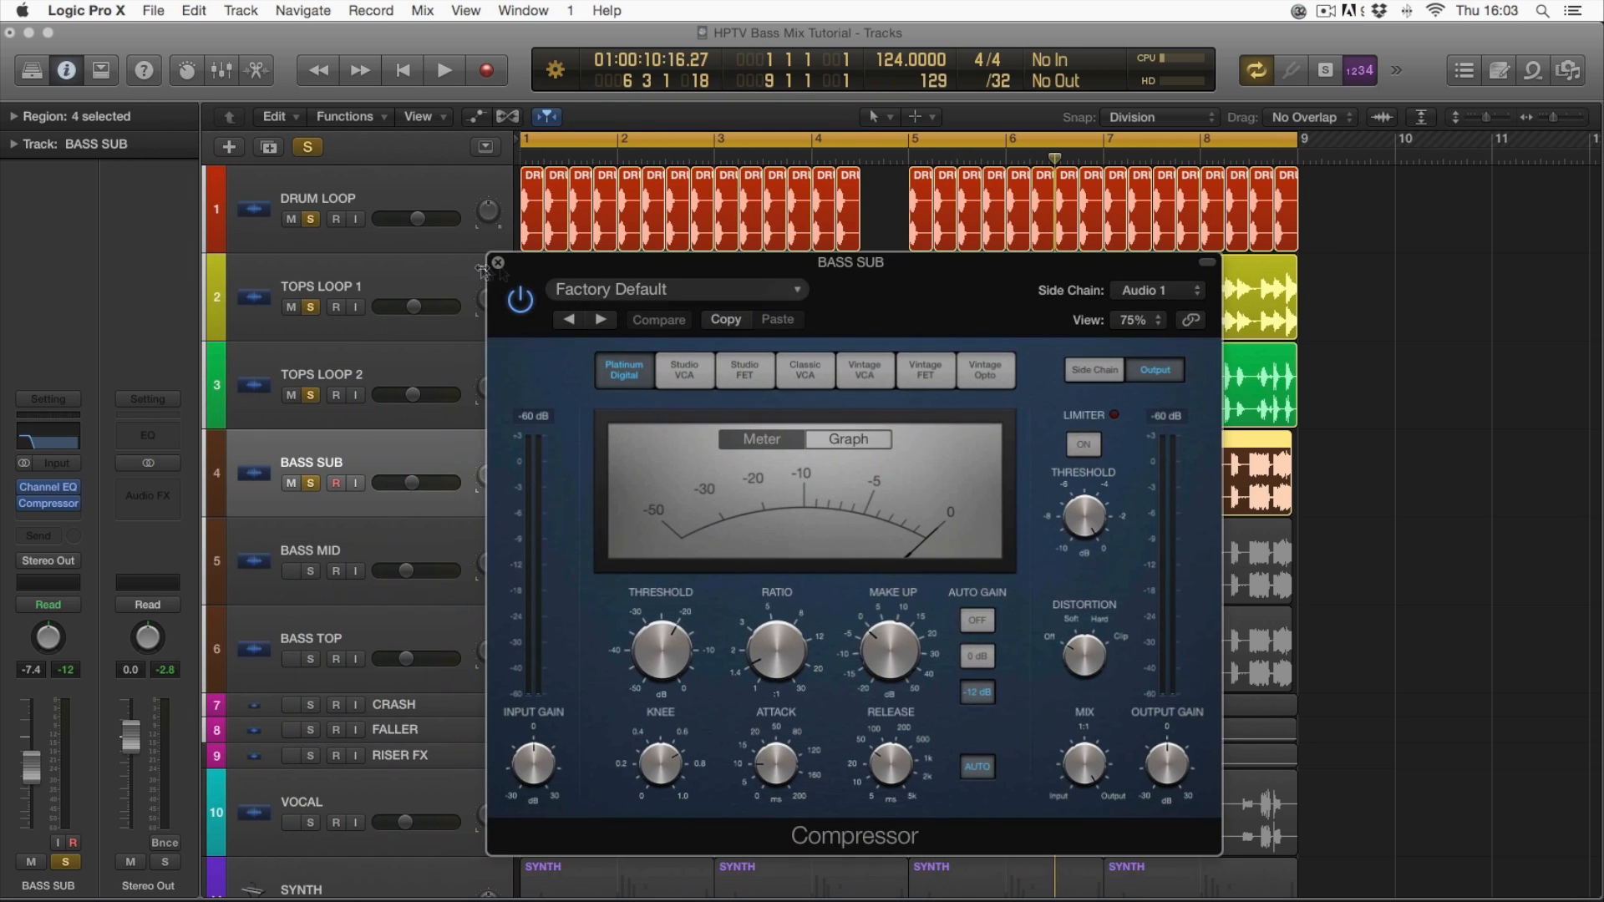
- Rename the DRUM LOOP track as KICK and check its entry among the compressor's side chain sources
{"action": "double_click", "coordinate": [338, 201]}
{"action": "type", "text": "KICK"}
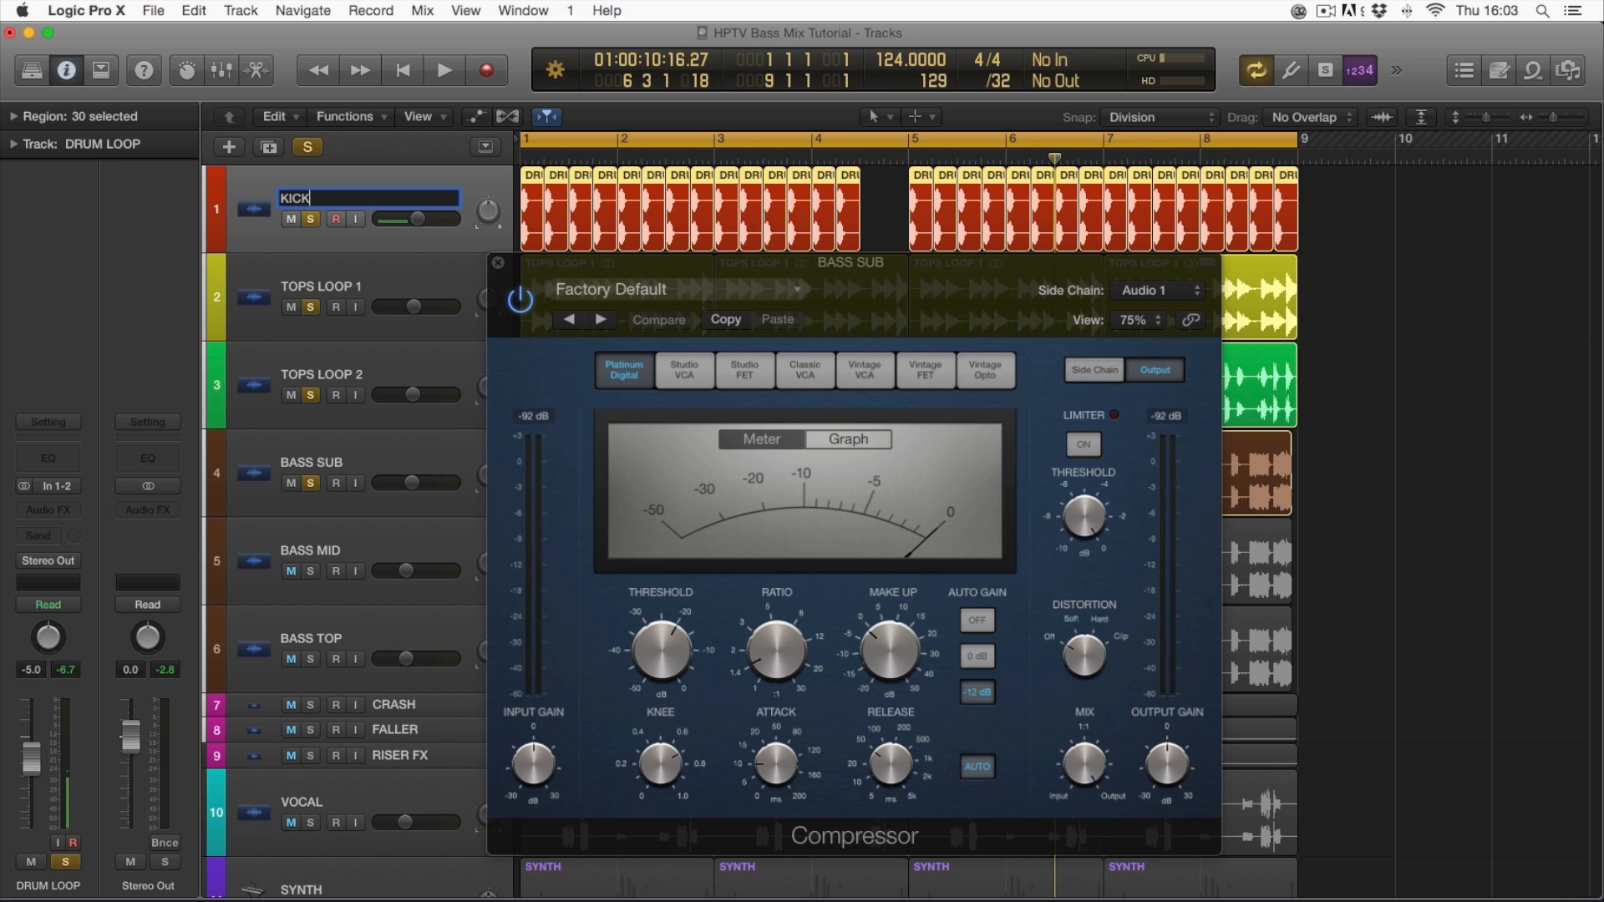
{"action": "key", "text": "Return"}
{"action": "left_click", "coordinate": [1157, 290]}
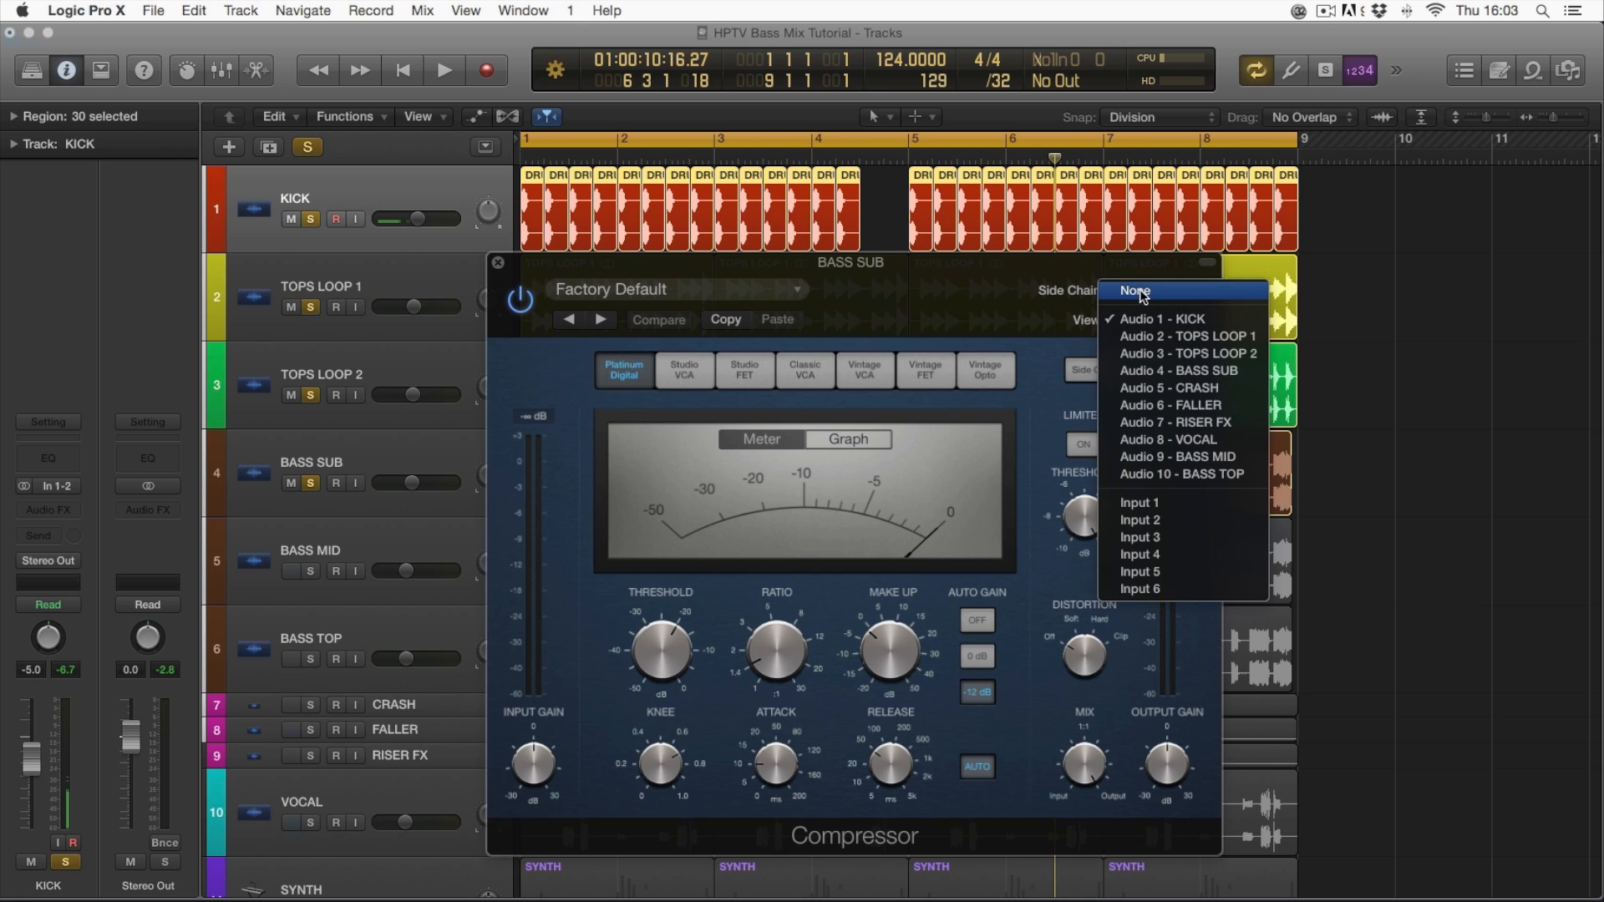
{"action": "left_click", "coordinate": [952, 316]}
- During playback, set the BASS SUB compressor's threshold to -25.5 dB and its ratio to 2.1:1
{"action": "left_click_drag", "start_coordinate": [916, 312], "coordinate": [900, 187]}
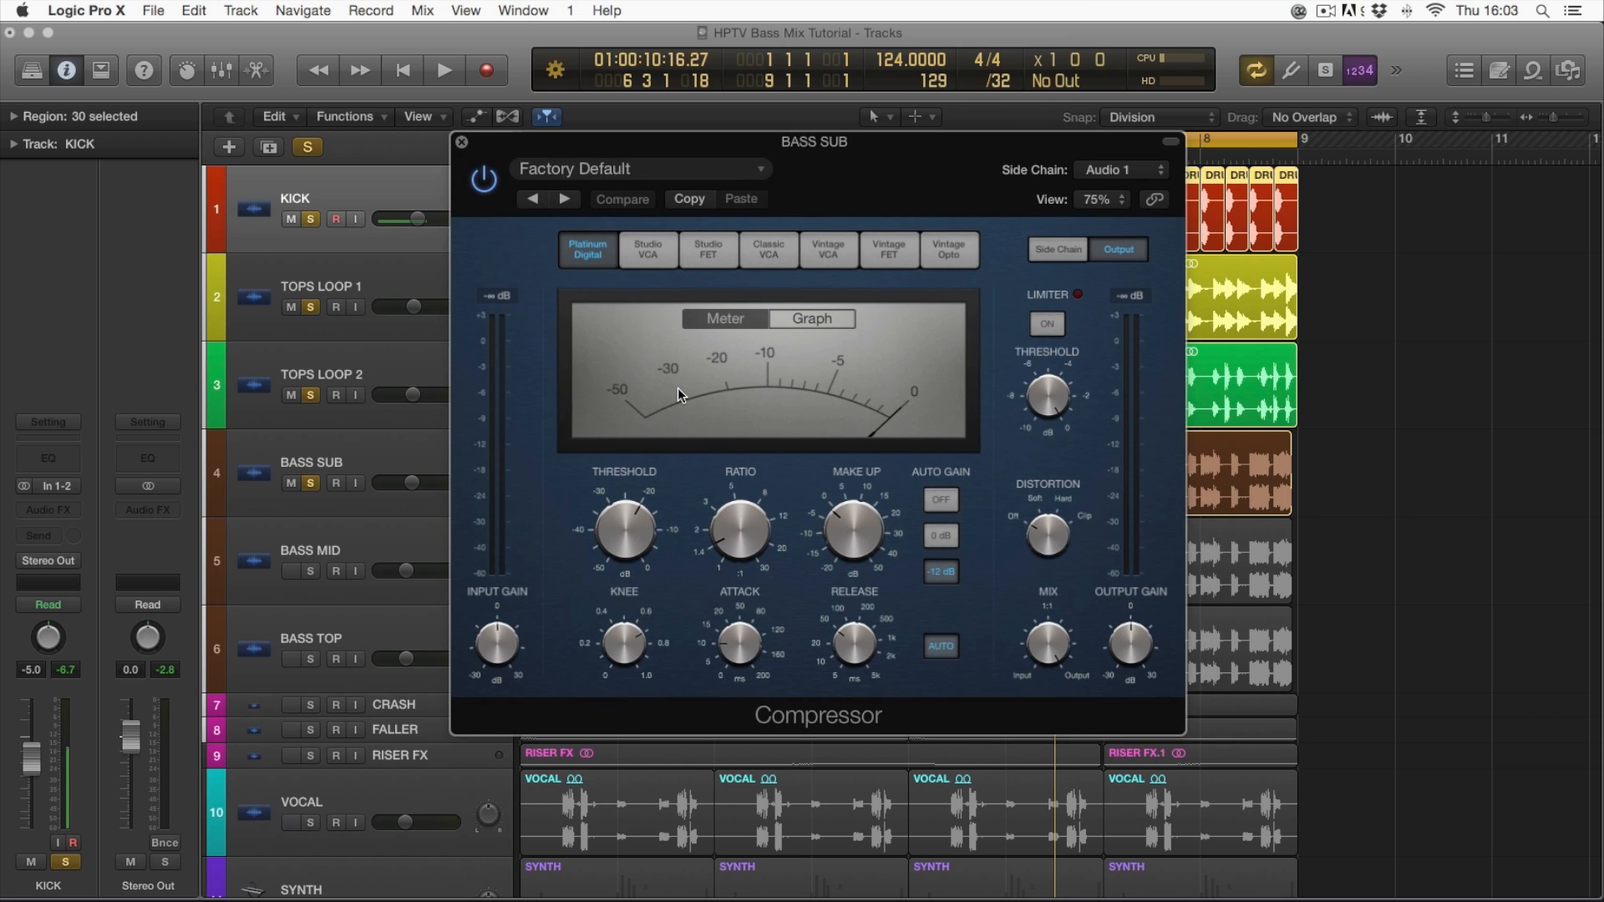
{"action": "left_click_drag", "start_coordinate": [878, 186], "coordinate": [850, 186]}
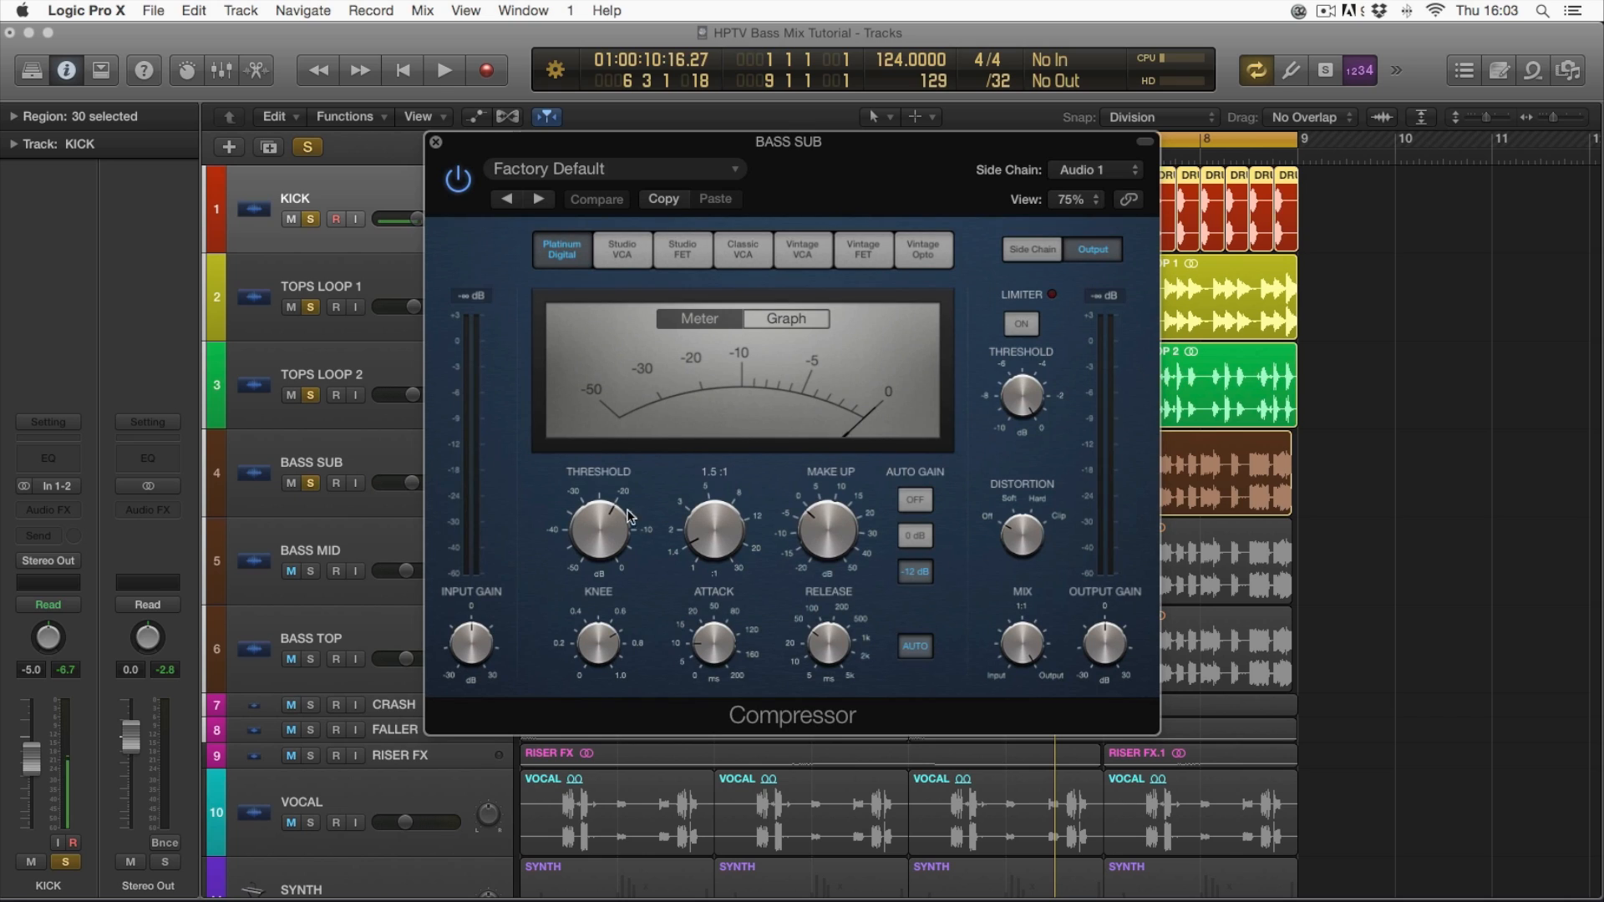
{"action": "key", "text": "space"}
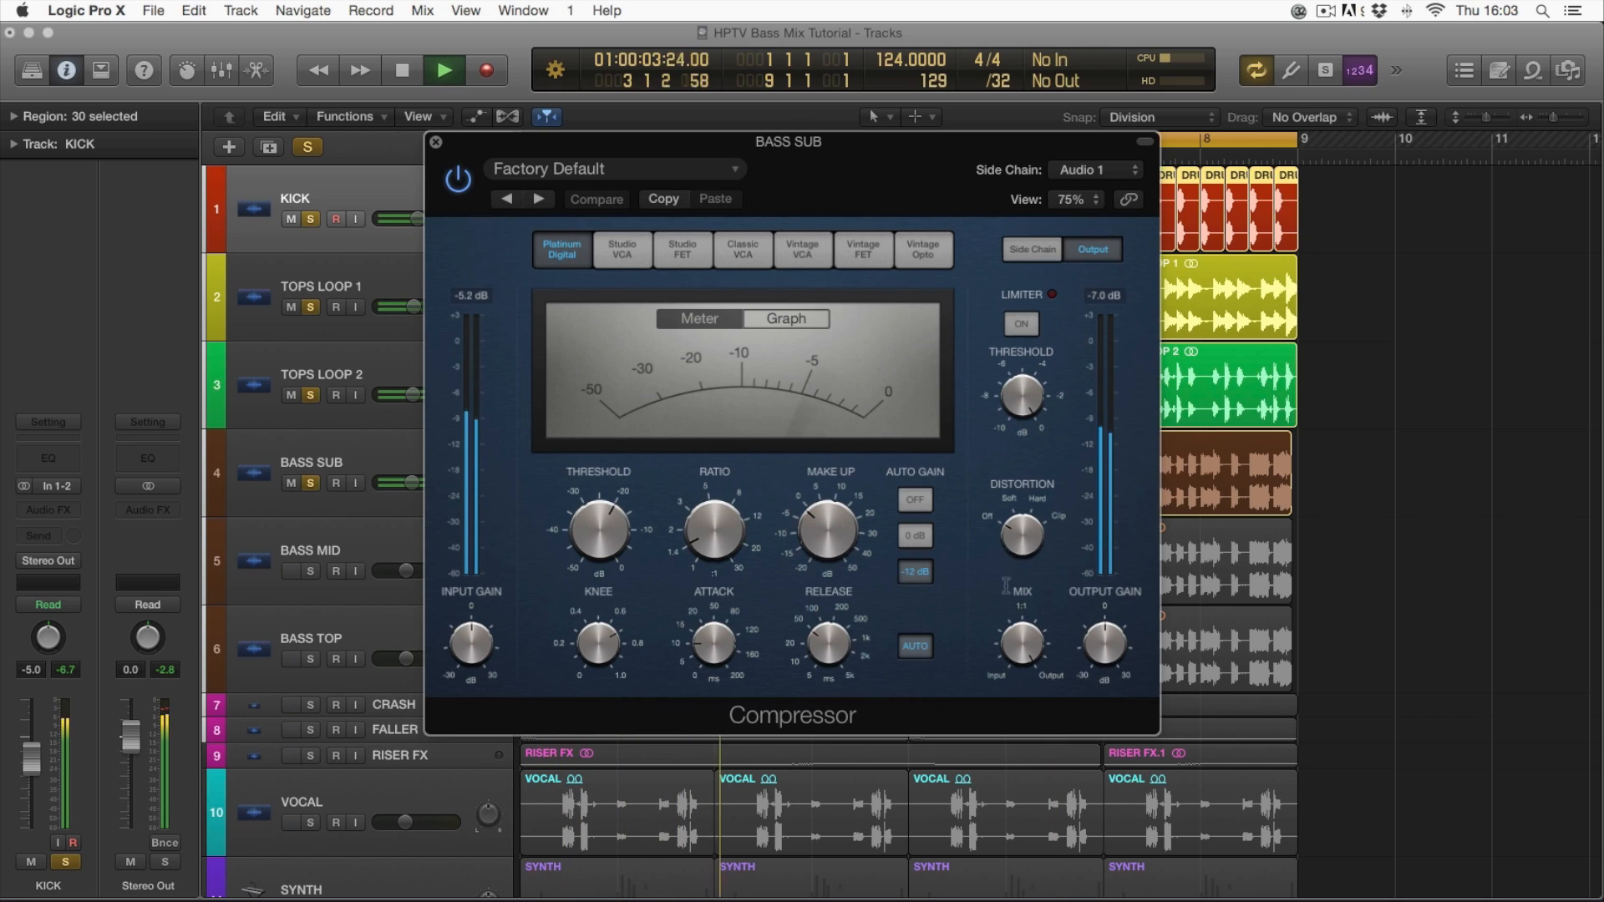
{"action": "left_click_drag", "start_coordinate": [603, 533], "coordinate": [609, 547]}
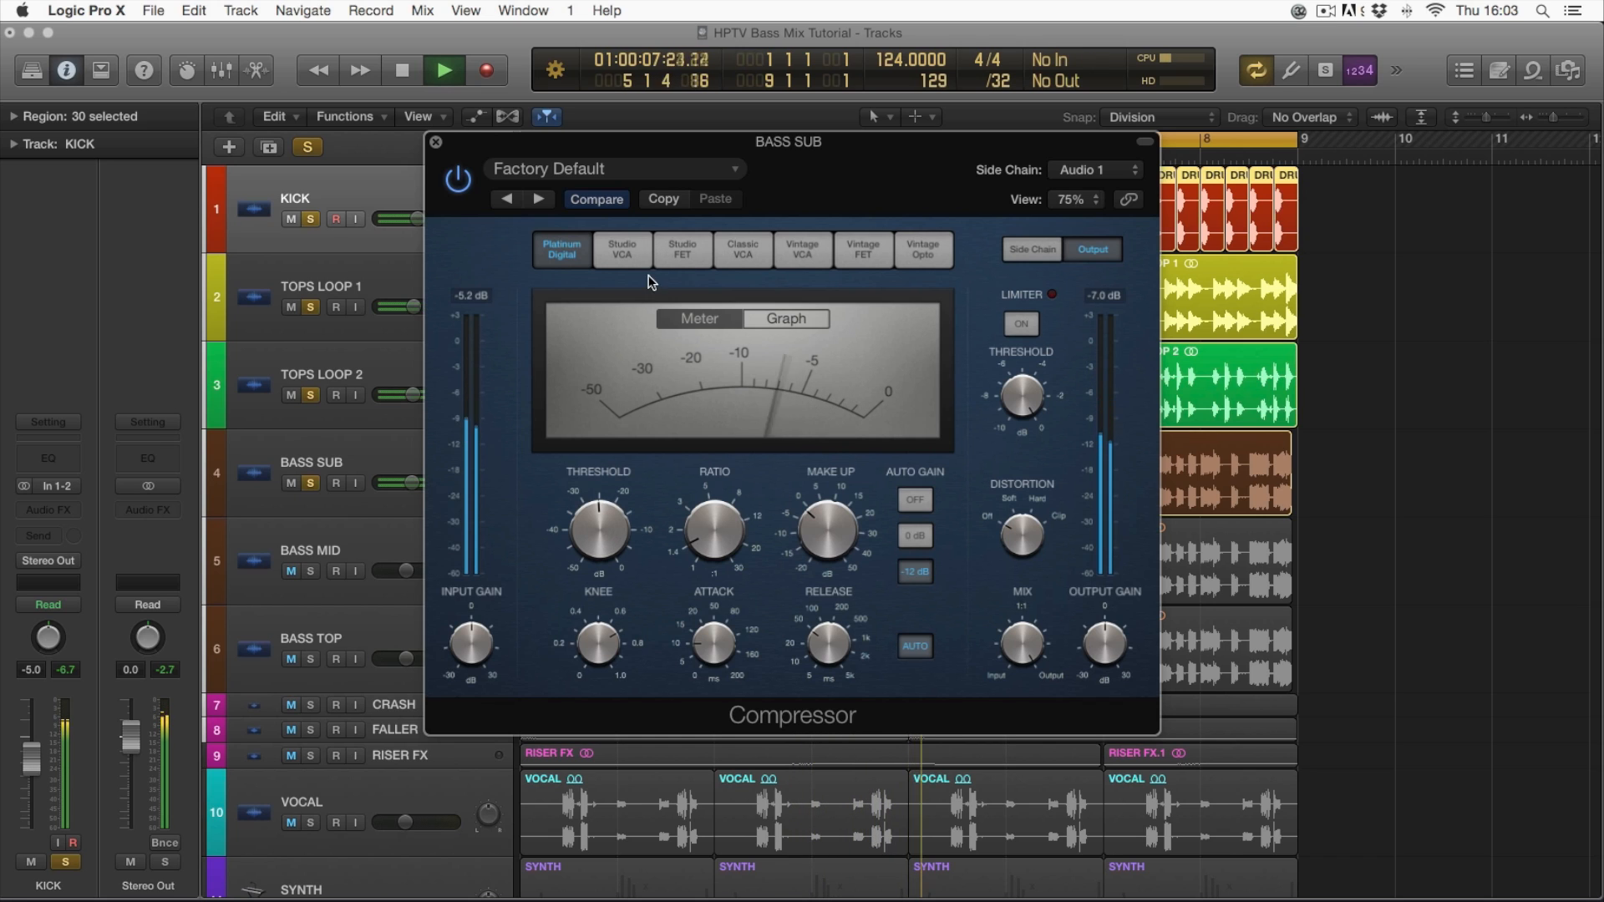
{"action": "left_click_drag", "start_coordinate": [707, 544], "coordinate": [704, 531]}
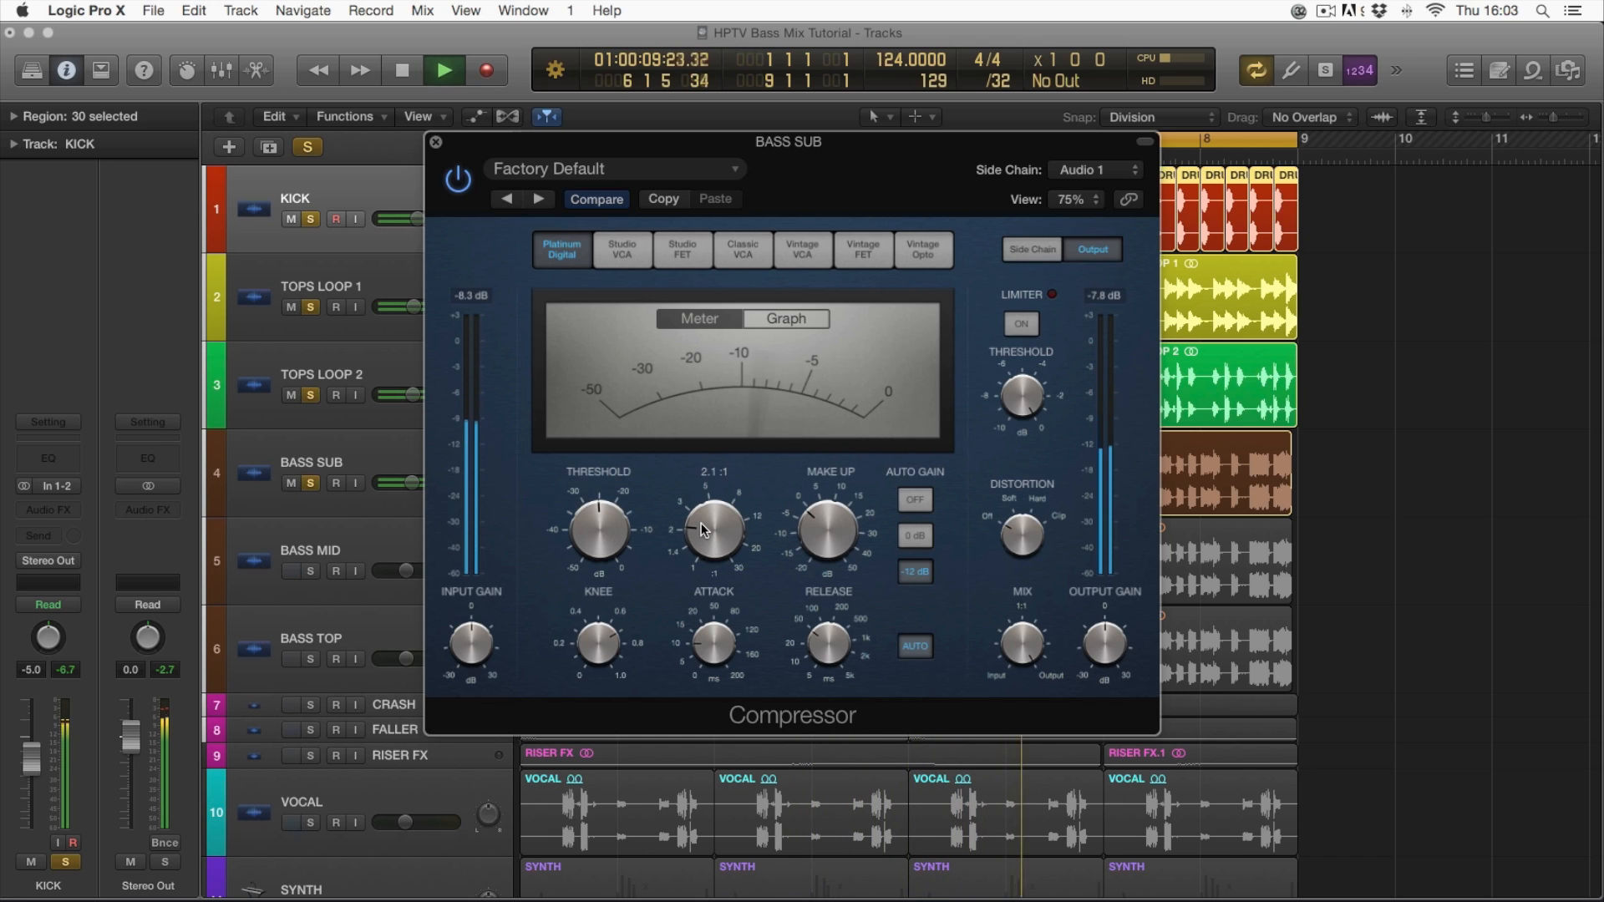
- Unsolo KICK and both tops loops, and listen to the side-chained BASS SUB on its own
{"action": "left_click_drag", "start_coordinate": [824, 186], "coordinate": [1043, 196]}
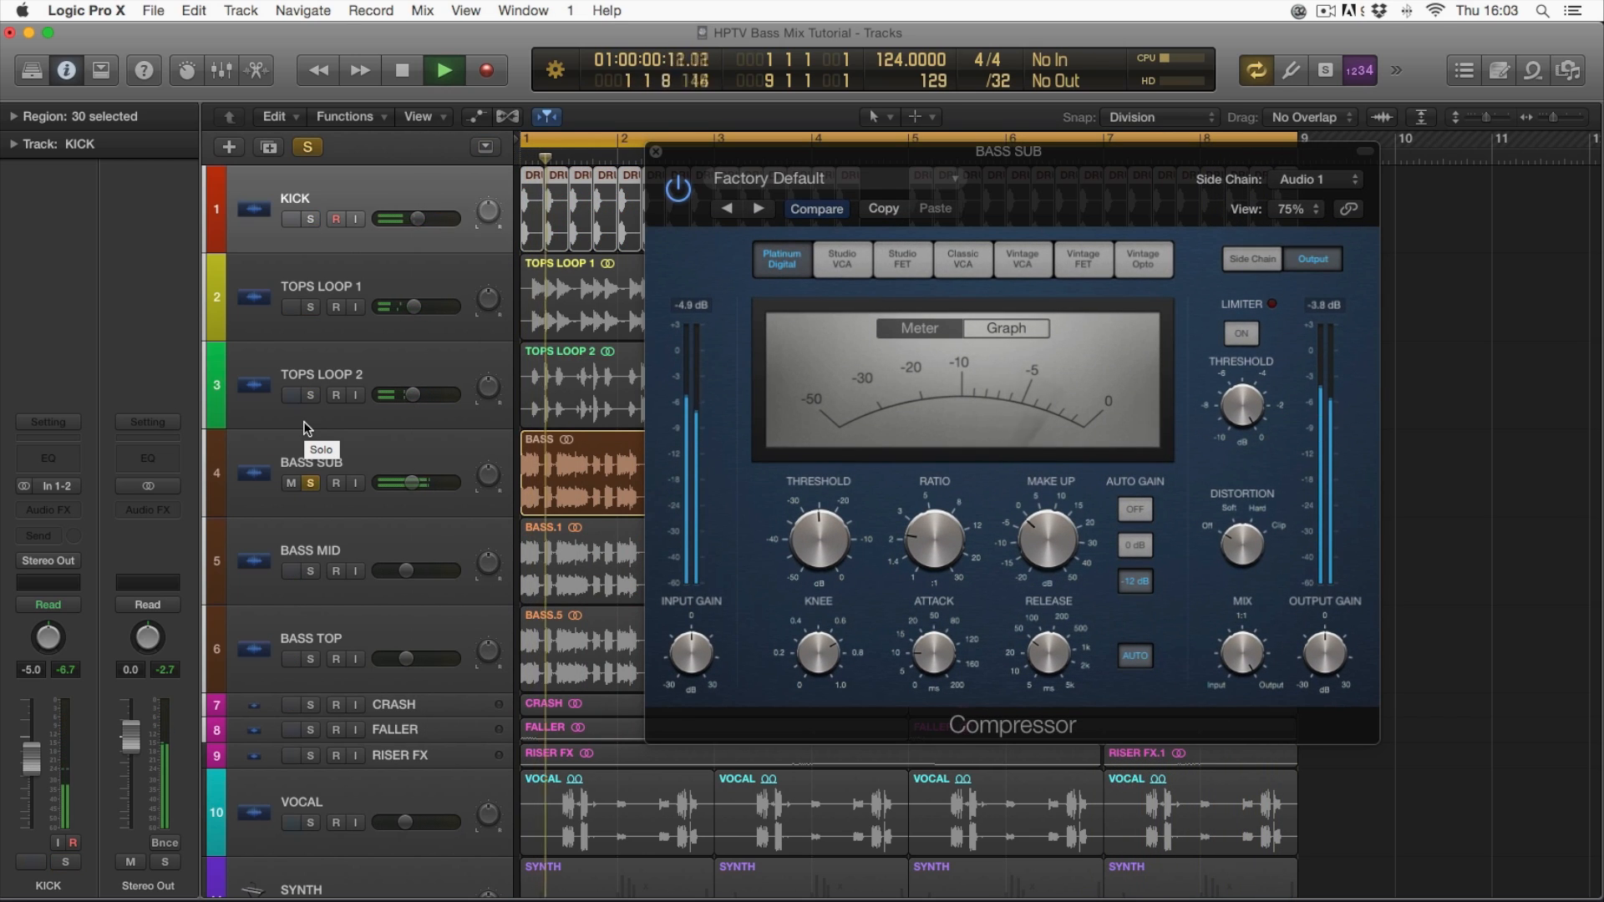
{"action": "mouse_move", "coordinate": [827, 547]}
{"action": "key", "text": "space"}
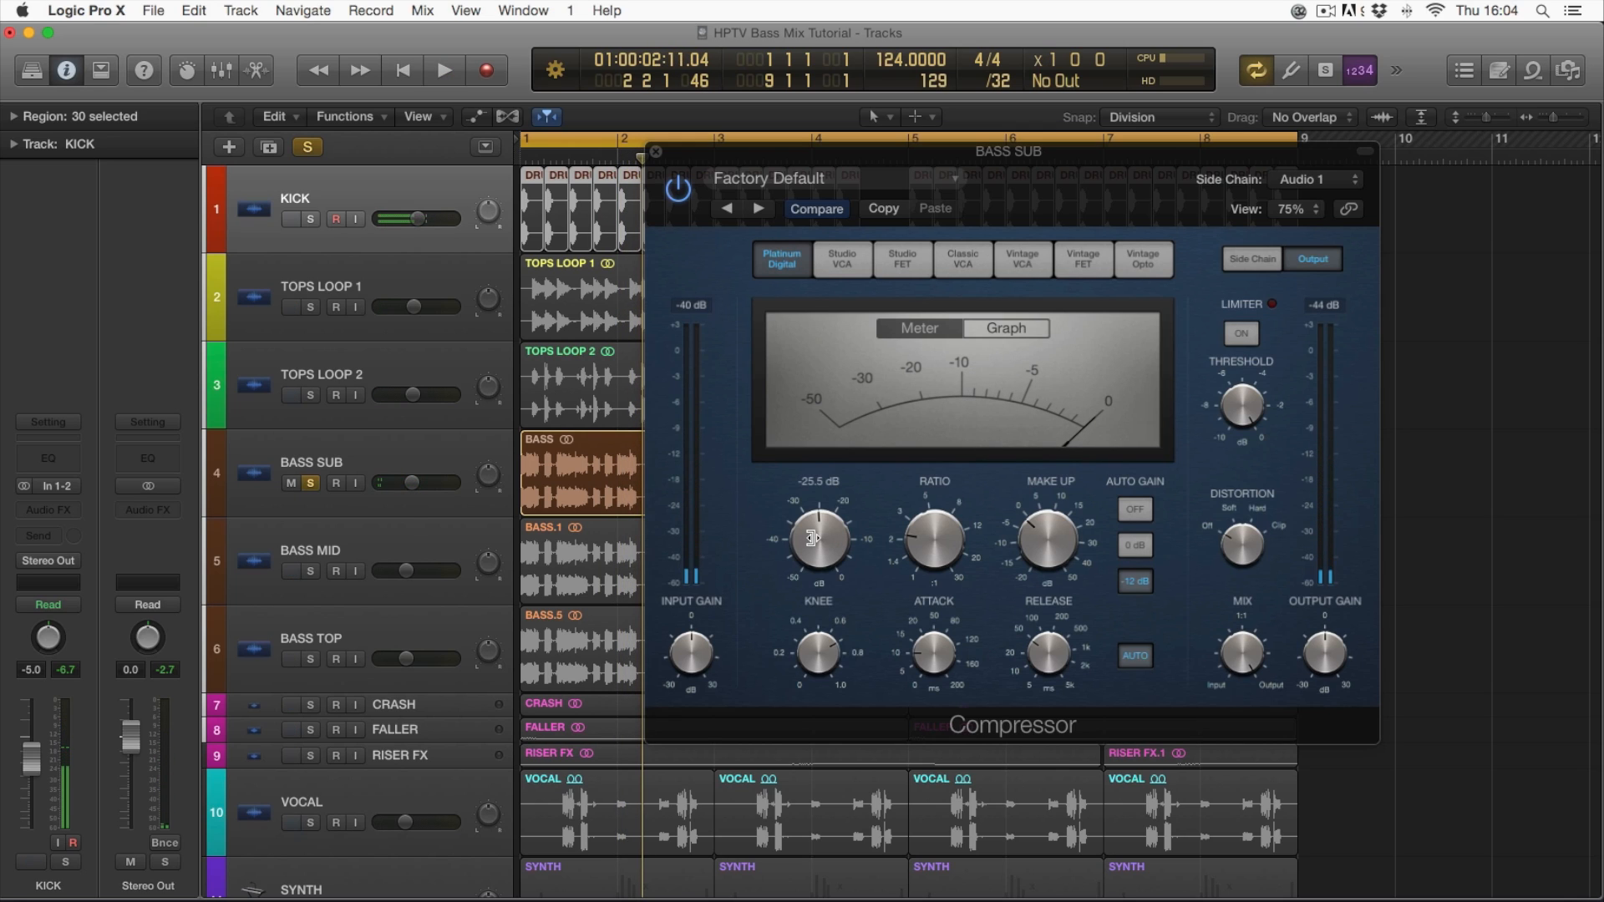
- During playback, lower the BASS SUB compressor's threshold and raise its ratio to 2.7:1
{"action": "key", "text": "space"}
{"action": "left_click_drag", "start_coordinate": [811, 539], "coordinate": [819, 571]}
{"action": "mouse_move", "coordinate": [945, 560]}
{"action": "left_click_drag", "start_coordinate": [945, 559], "coordinate": [946, 547]}
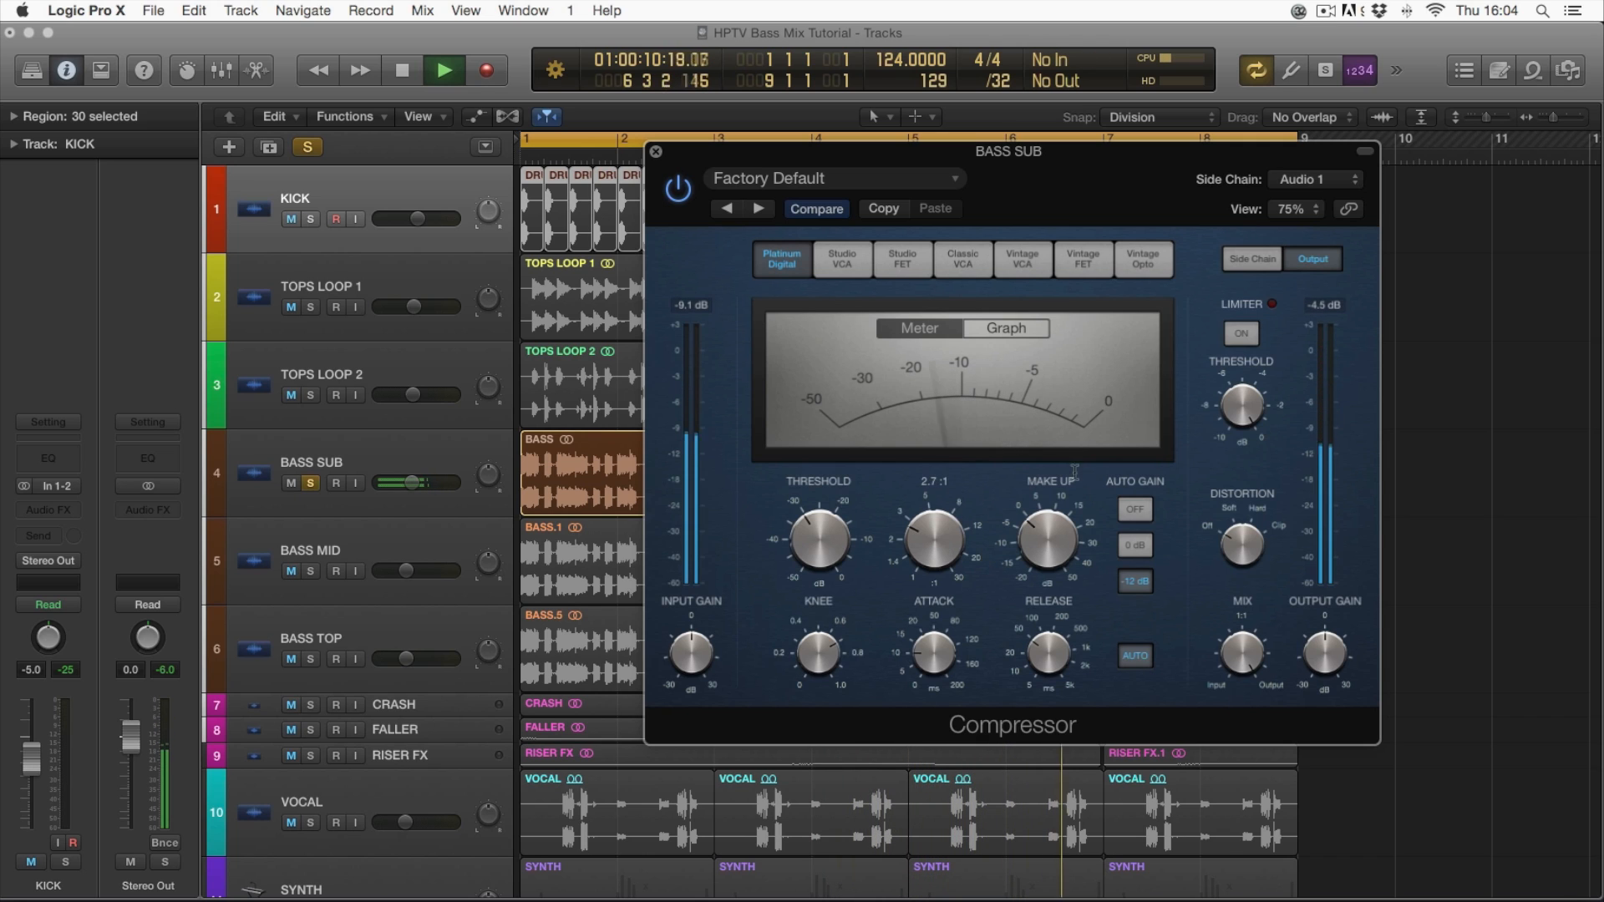
- Turn on the BASS SUB compressor's limiter with a threshold of about -4 dB, adjust the attack and set the make-up gain to -0.5 dB
{"action": "key", "text": "space"}
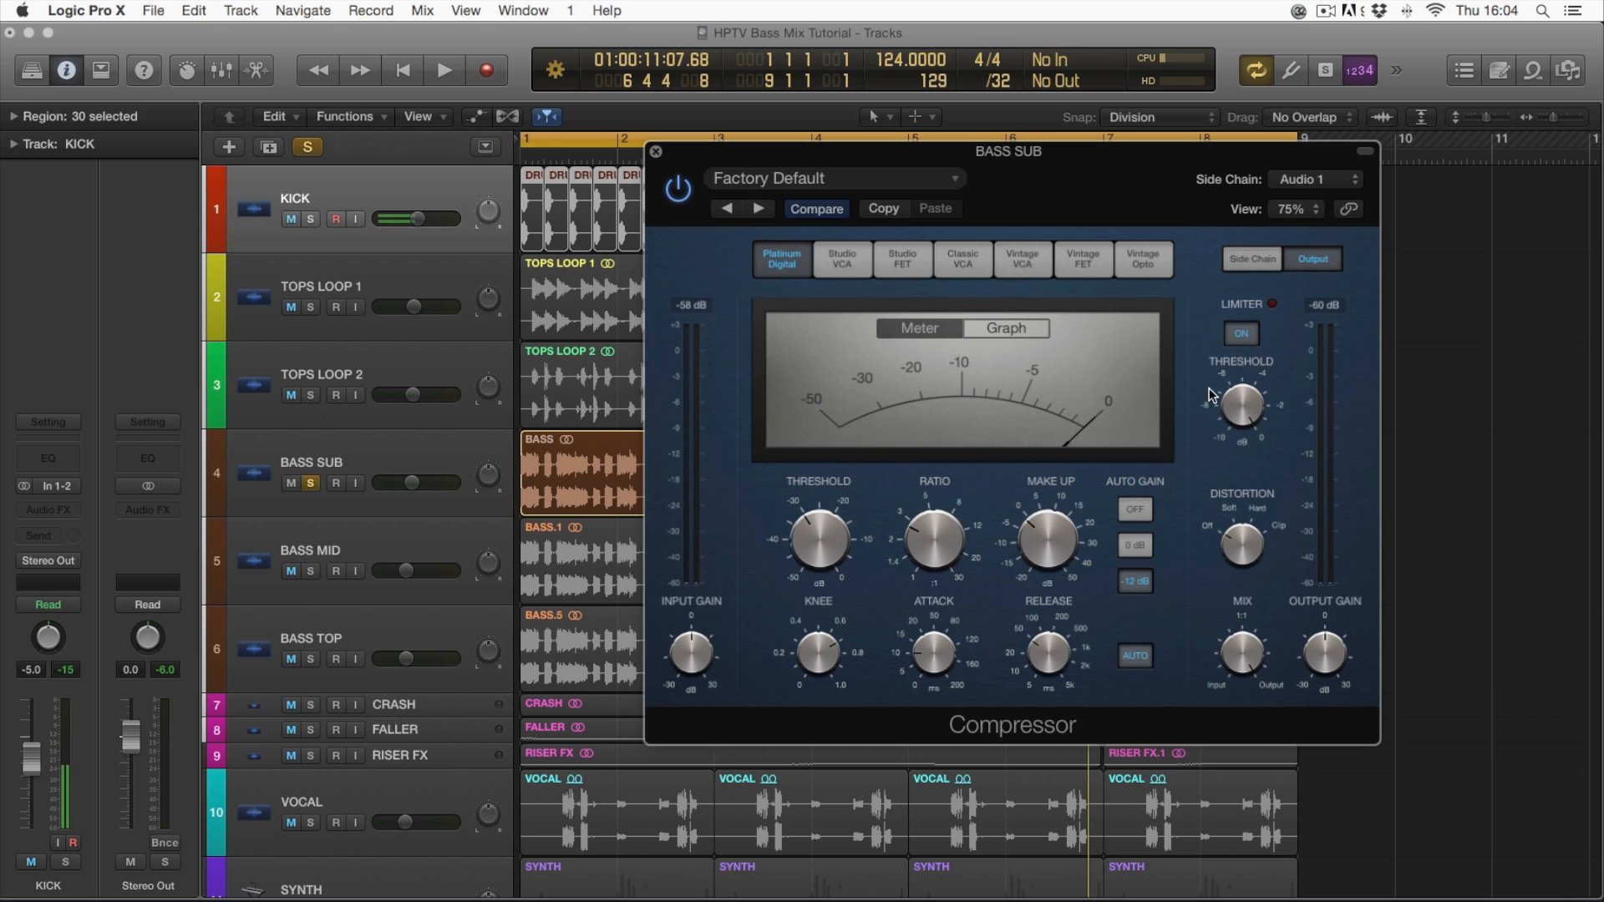
{"action": "key", "text": "space"}
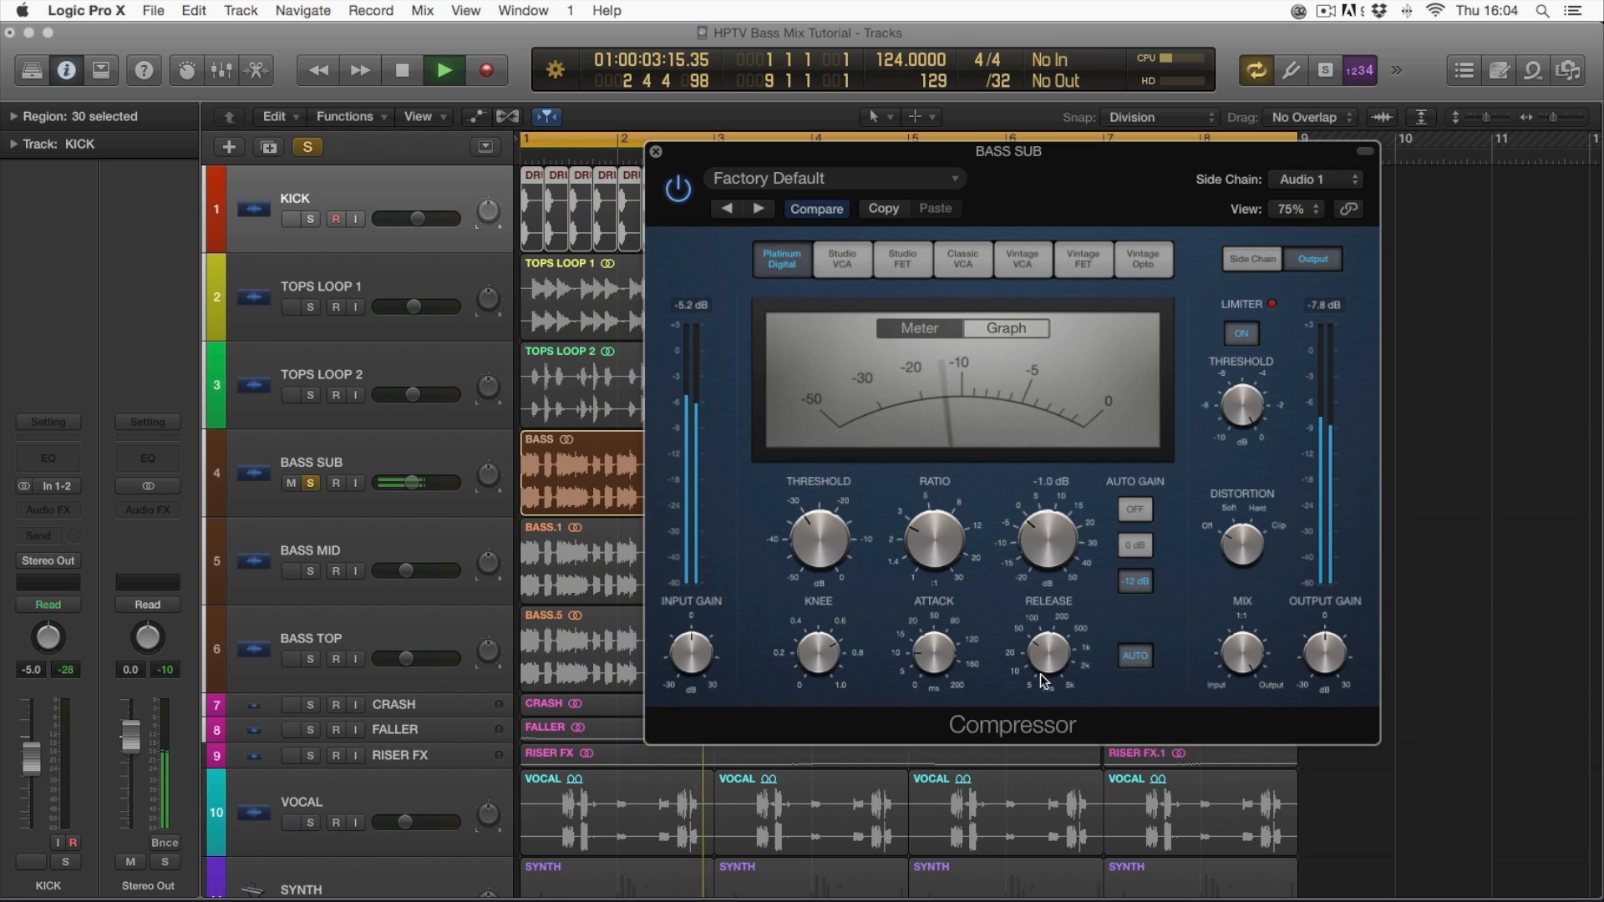
{"action": "left_click_drag", "start_coordinate": [926, 655], "coordinate": [926, 670]}
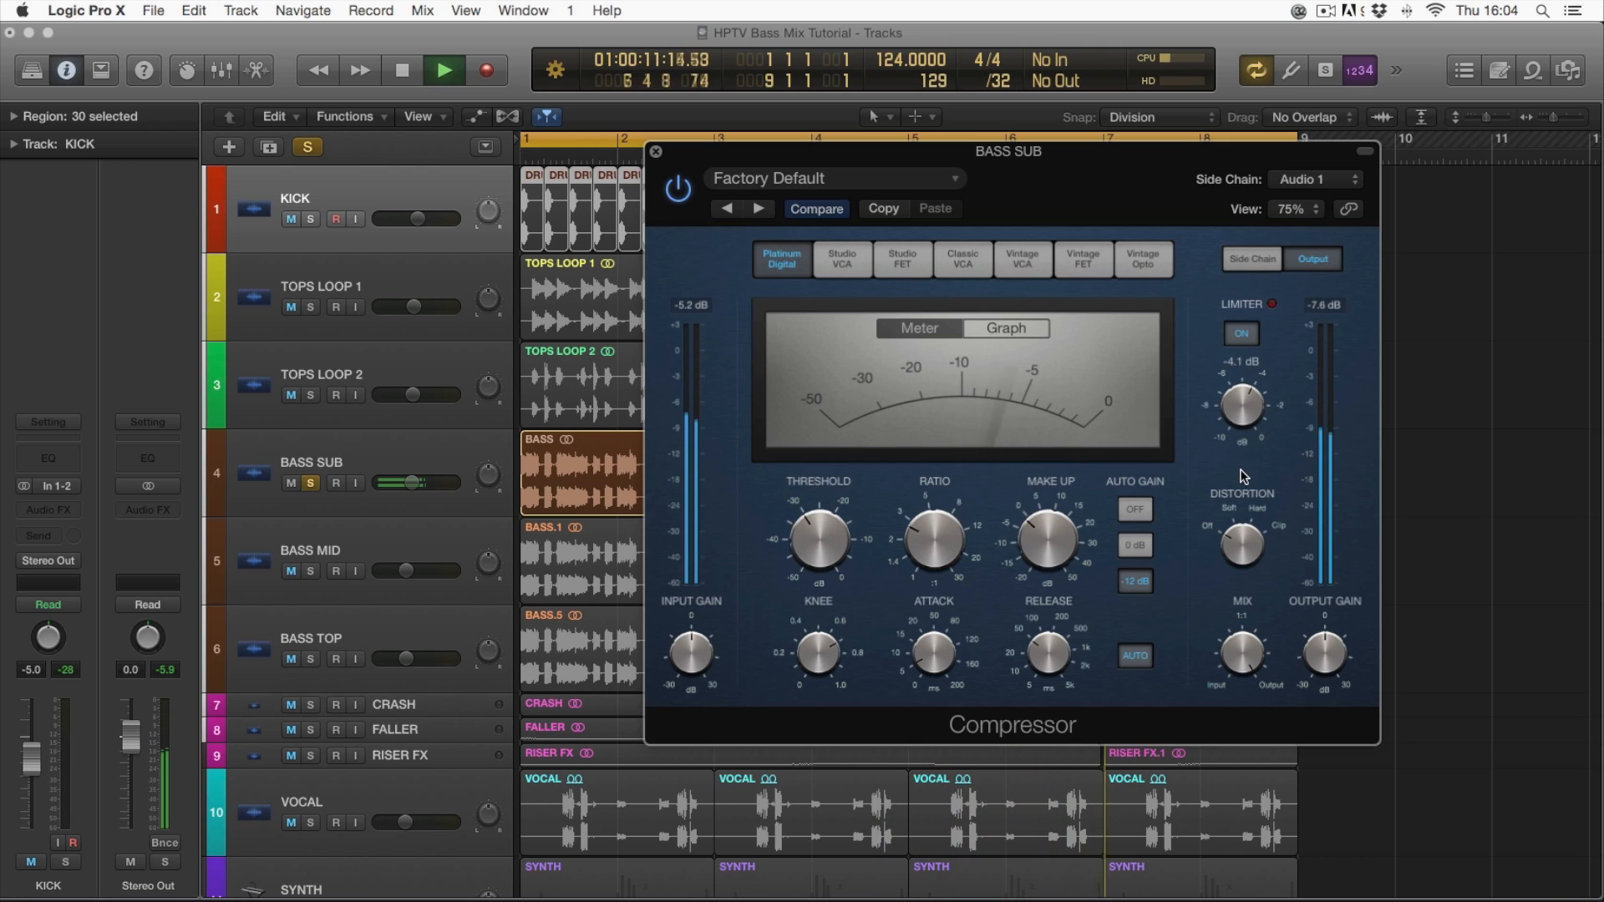
{"action": "left_click_drag", "start_coordinate": [1242, 423], "coordinate": [1242, 428]}
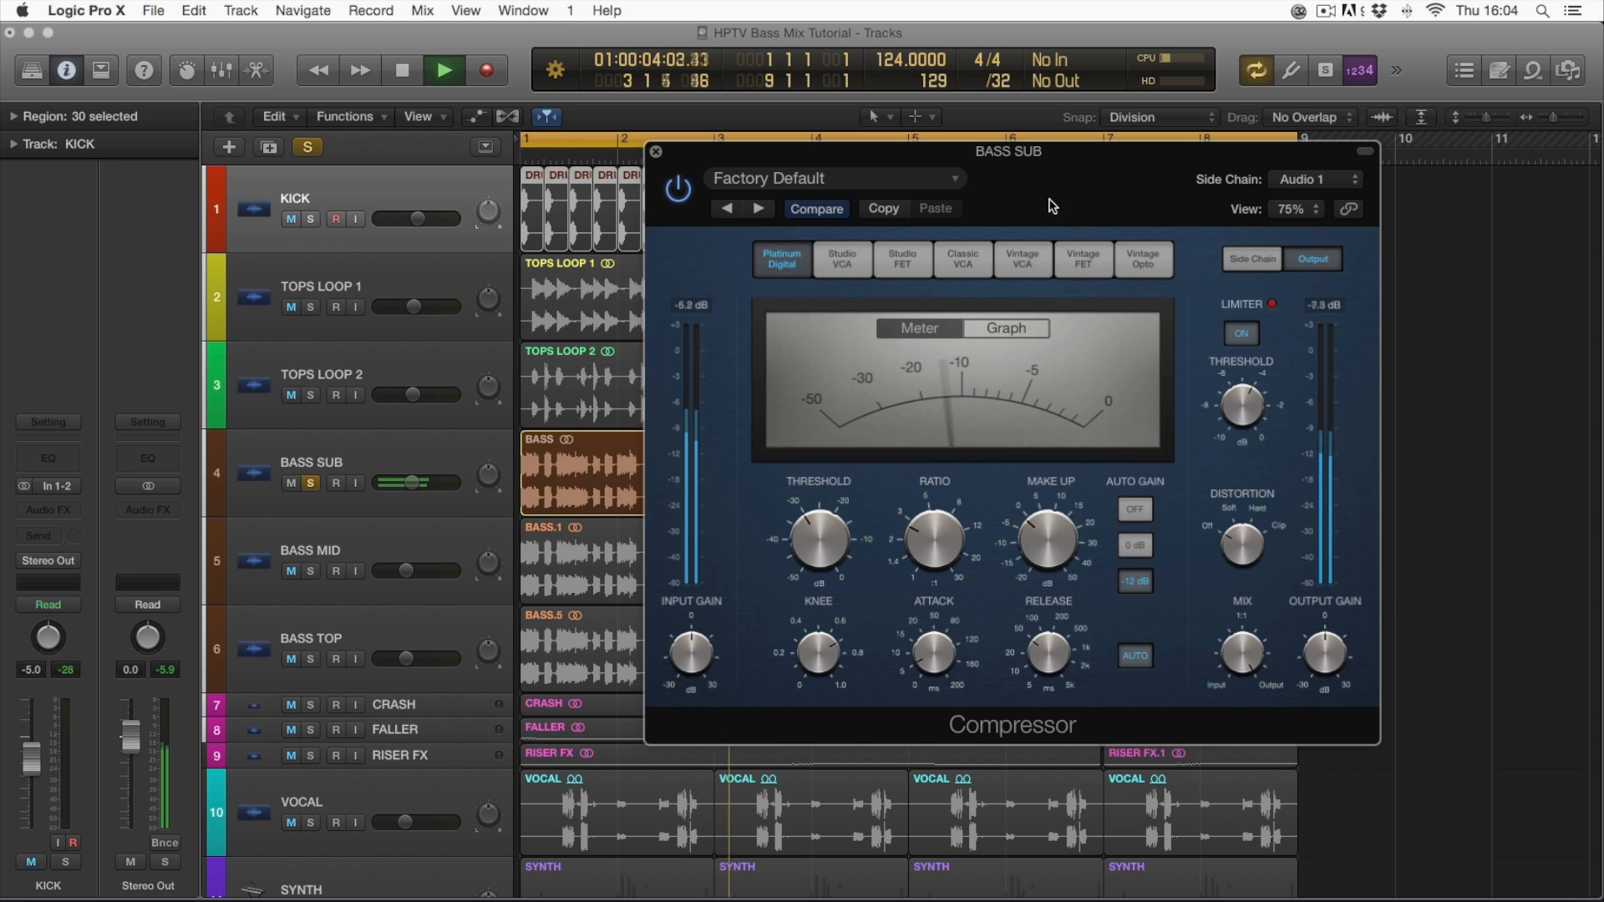
{"action": "left_click_drag", "start_coordinate": [1035, 192], "coordinate": [911, 311]}
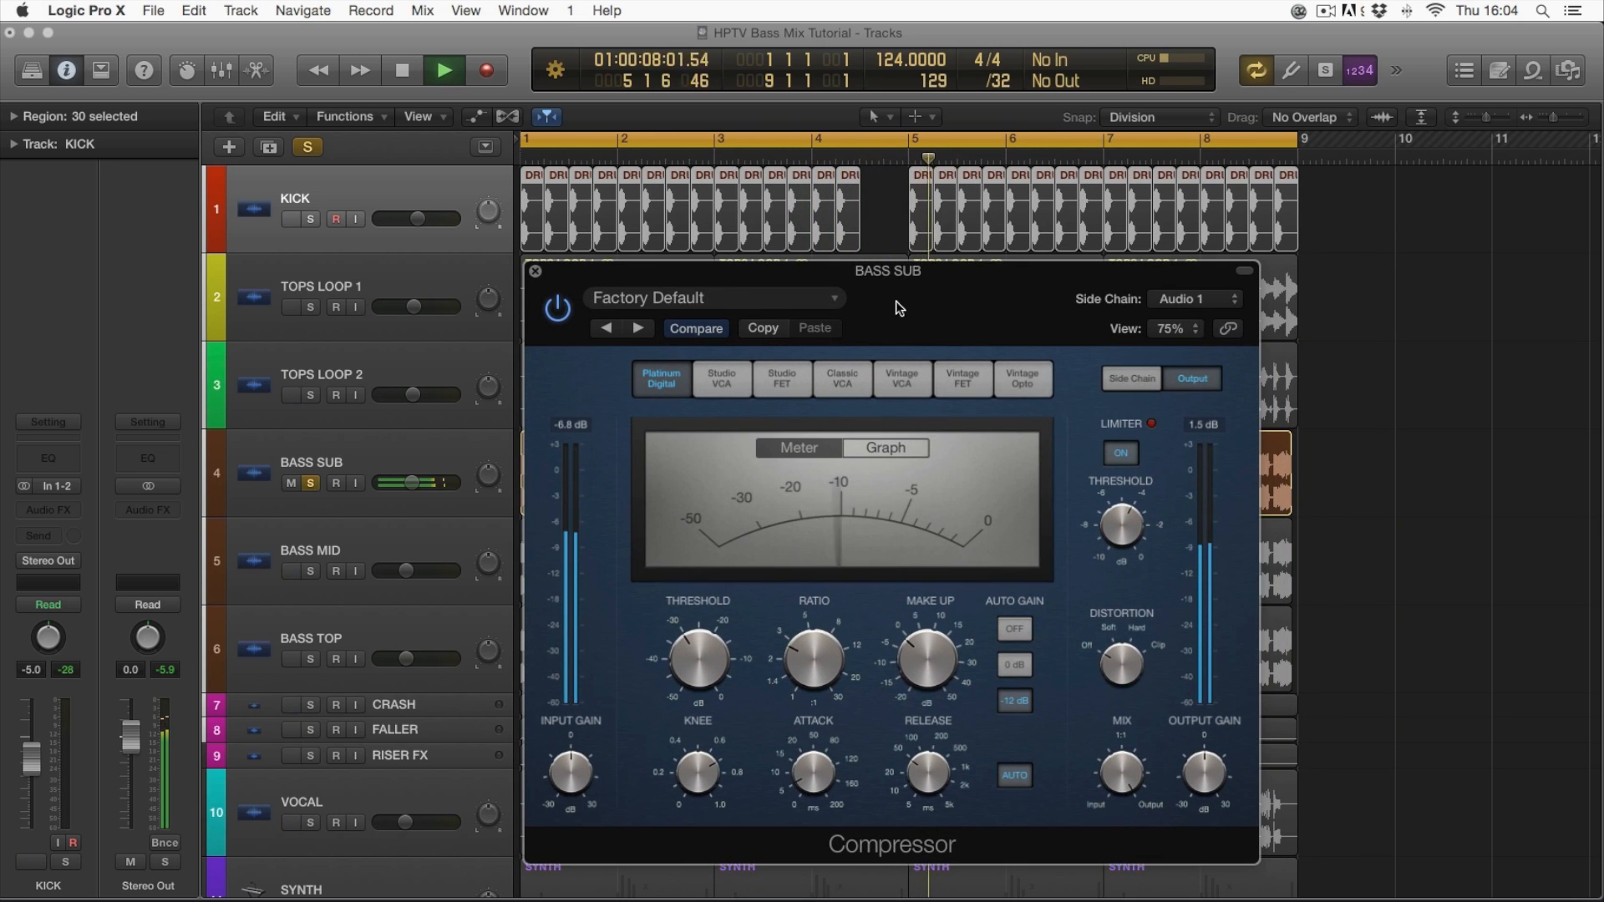
{"action": "left_click_drag", "start_coordinate": [896, 302], "coordinate": [901, 288]}
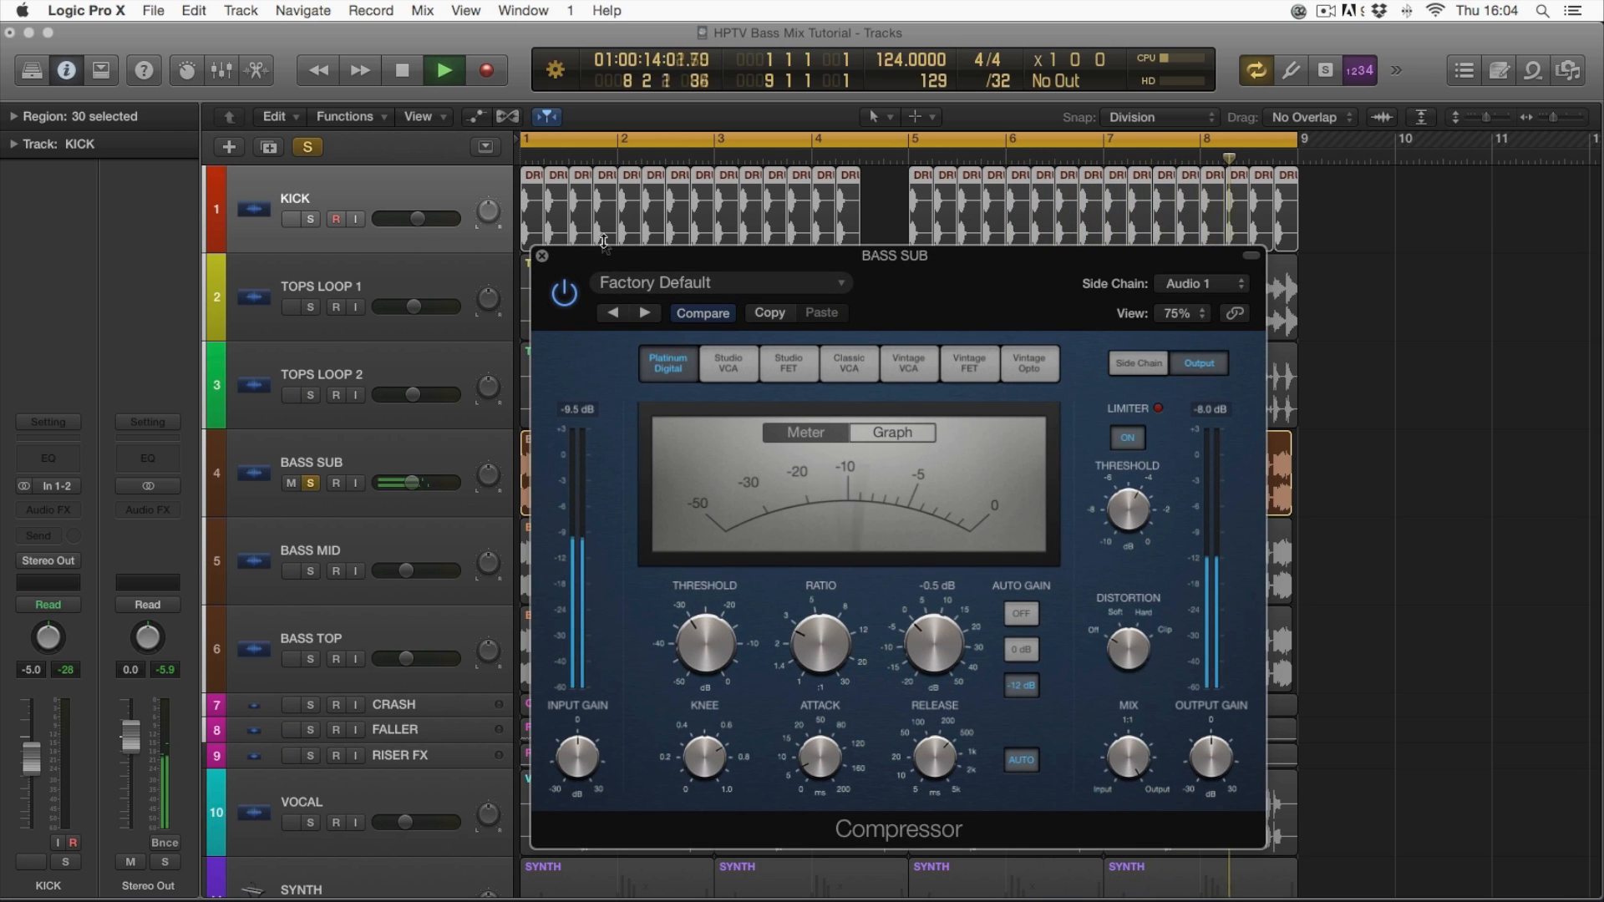
{"action": "key", "text": "space"}
{"action": "left_click", "coordinate": [541, 256]}
{"action": "left_click", "coordinate": [1391, 589]}
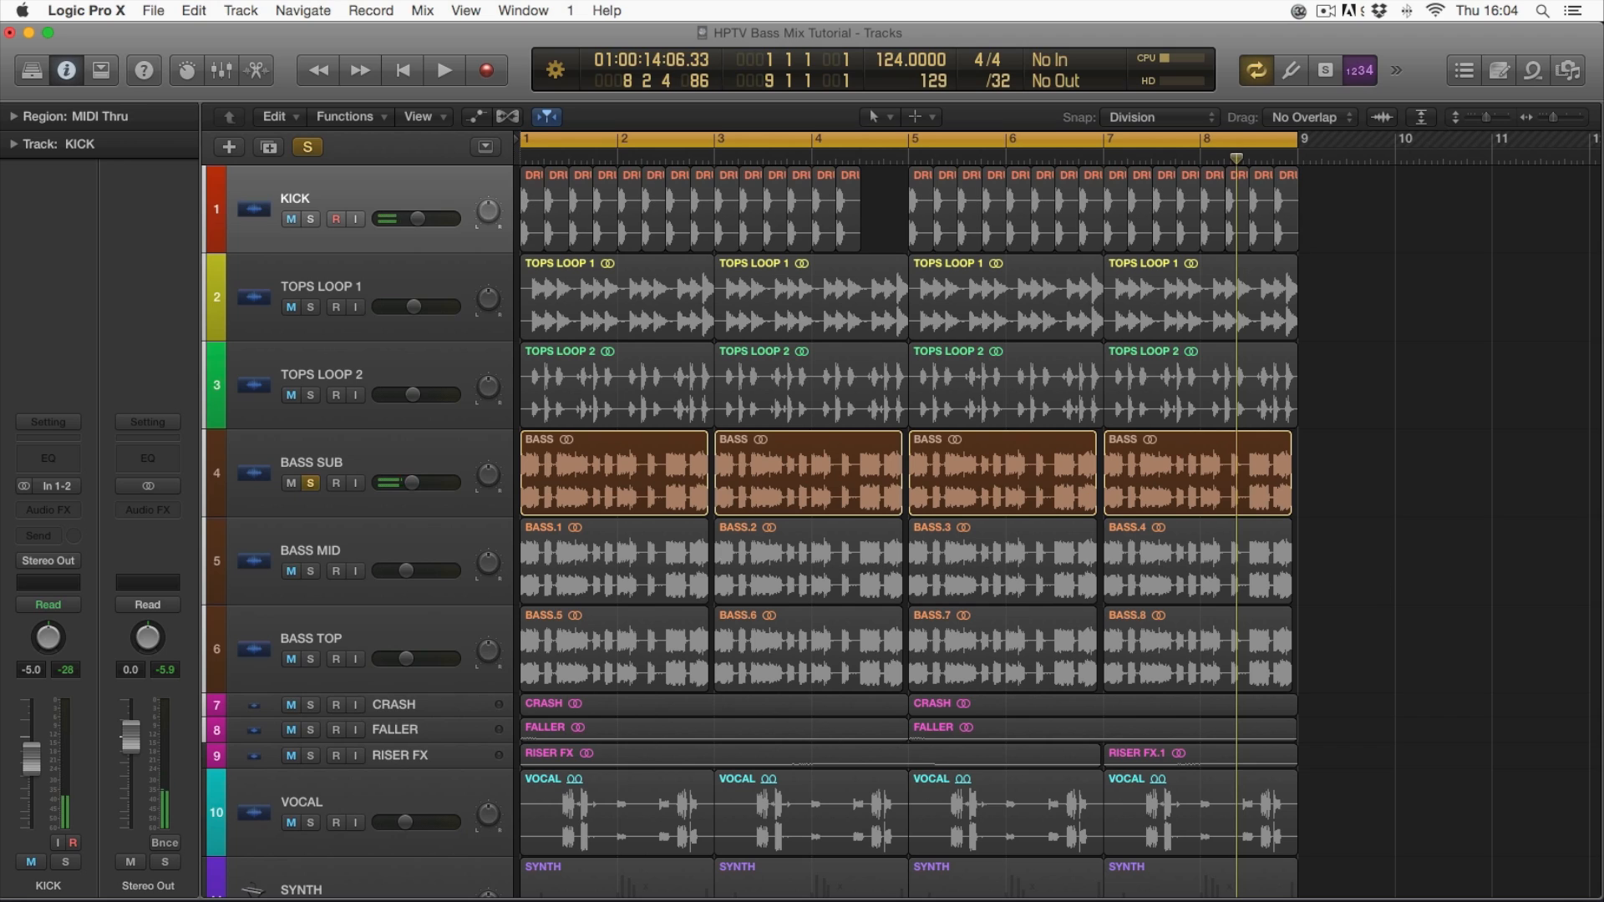
- Select BASS MID and solo it in place of BASS SUB
{"action": "left_click", "coordinate": [375, 540]}
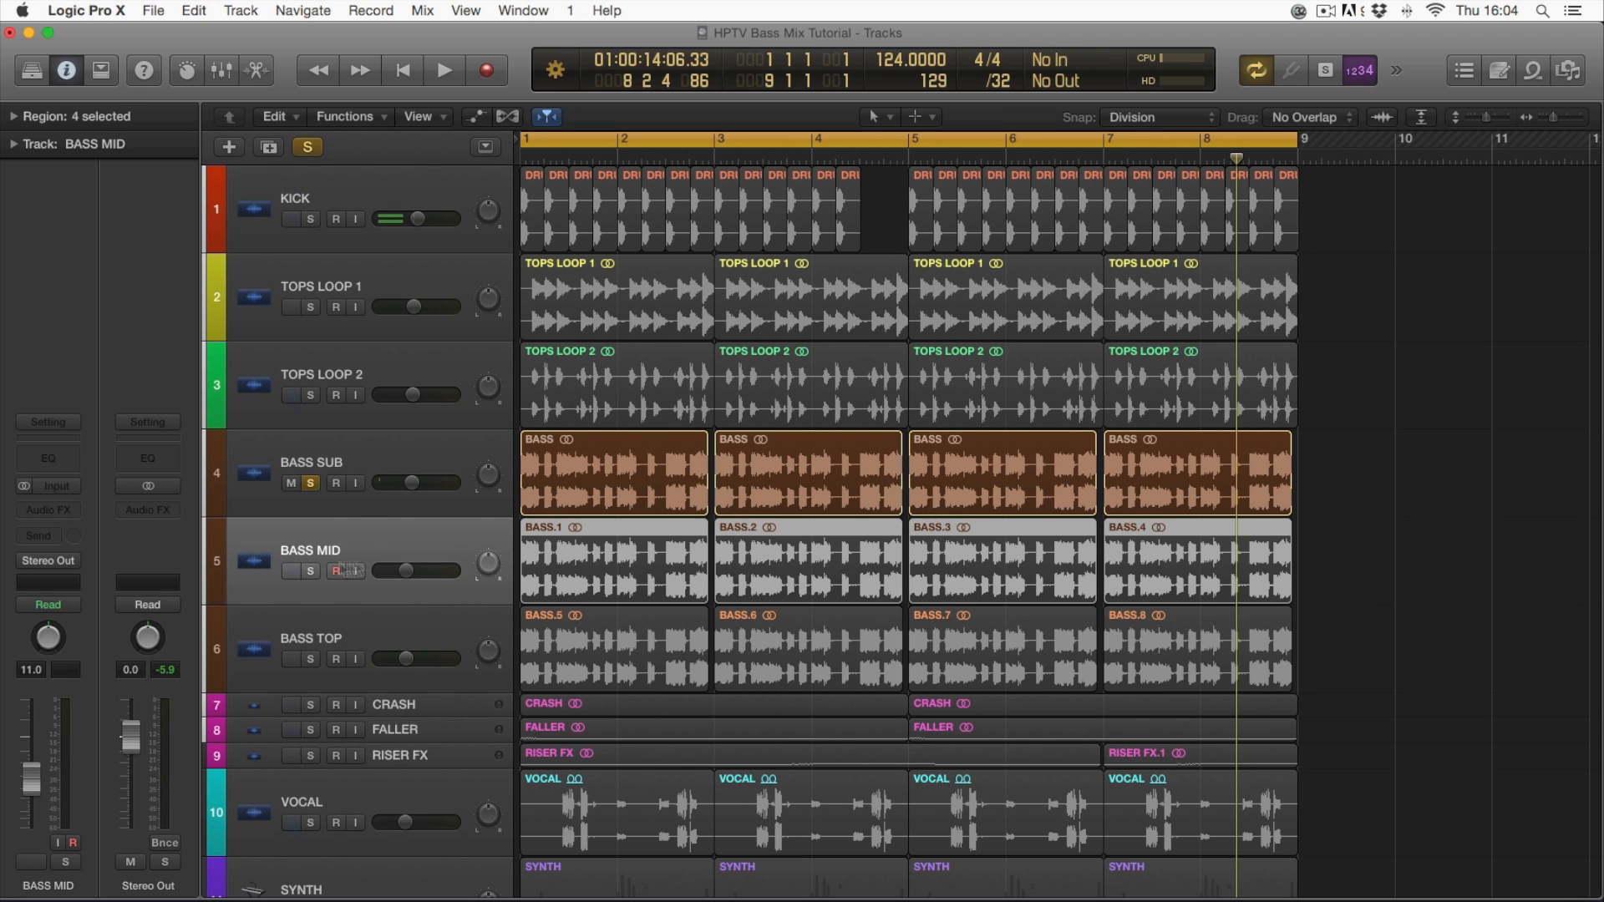
{"action": "left_click", "coordinate": [310, 571]}
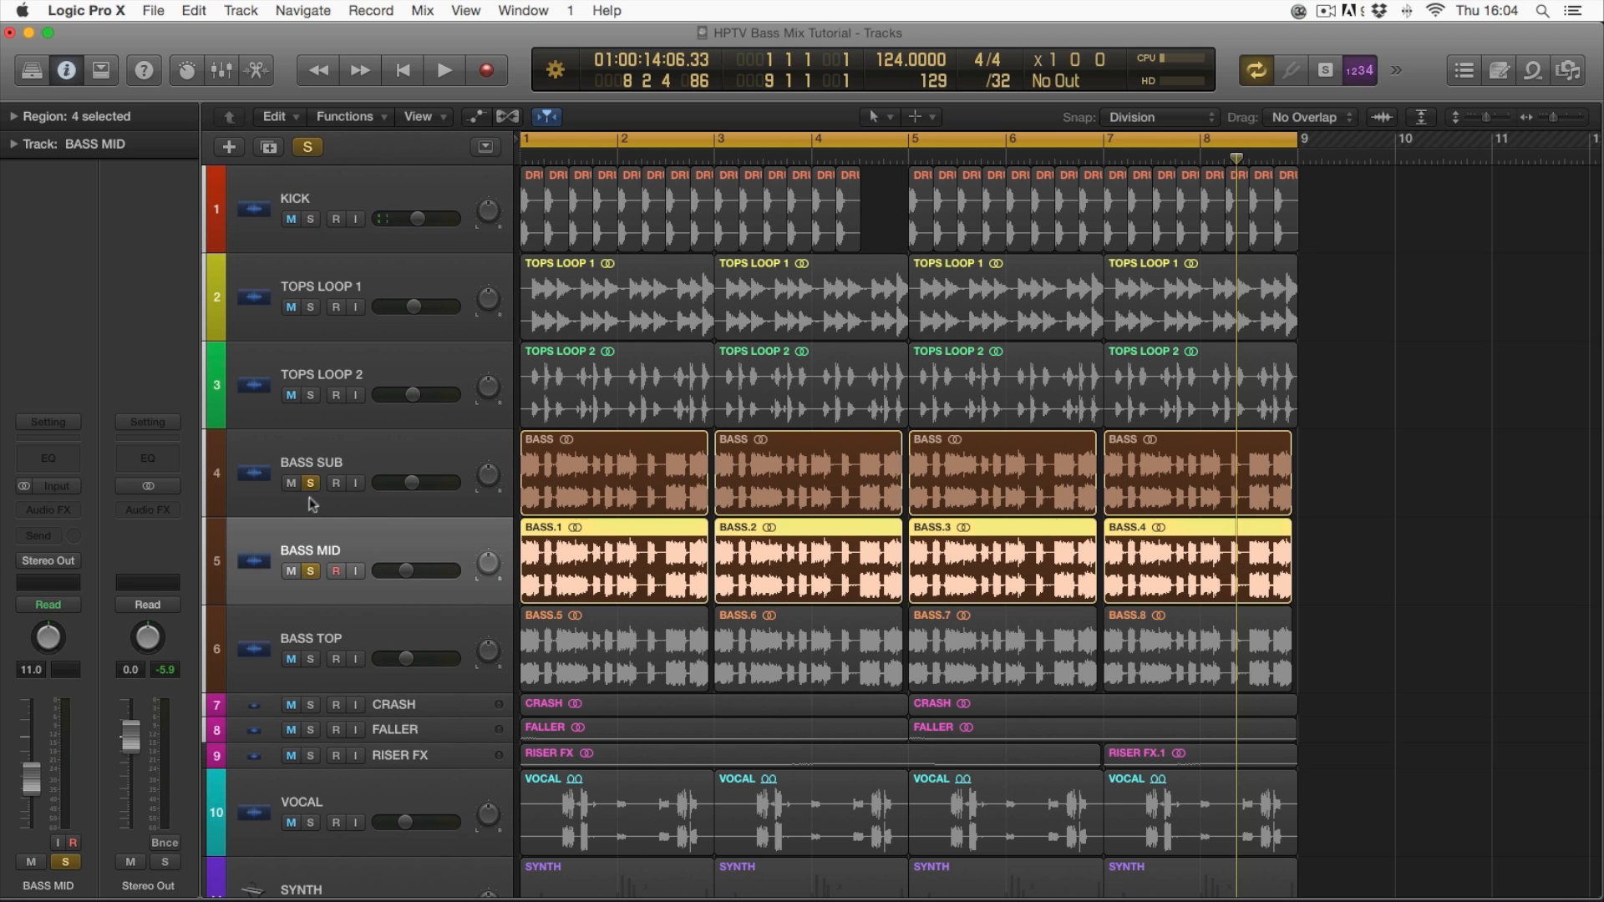
{"action": "left_click", "coordinate": [310, 483]}
- Add a Channel EQ to BASS MID and enable its low cut at 120 Hz with a 48 dB/Oct slope
{"action": "left_click", "coordinate": [48, 459]}
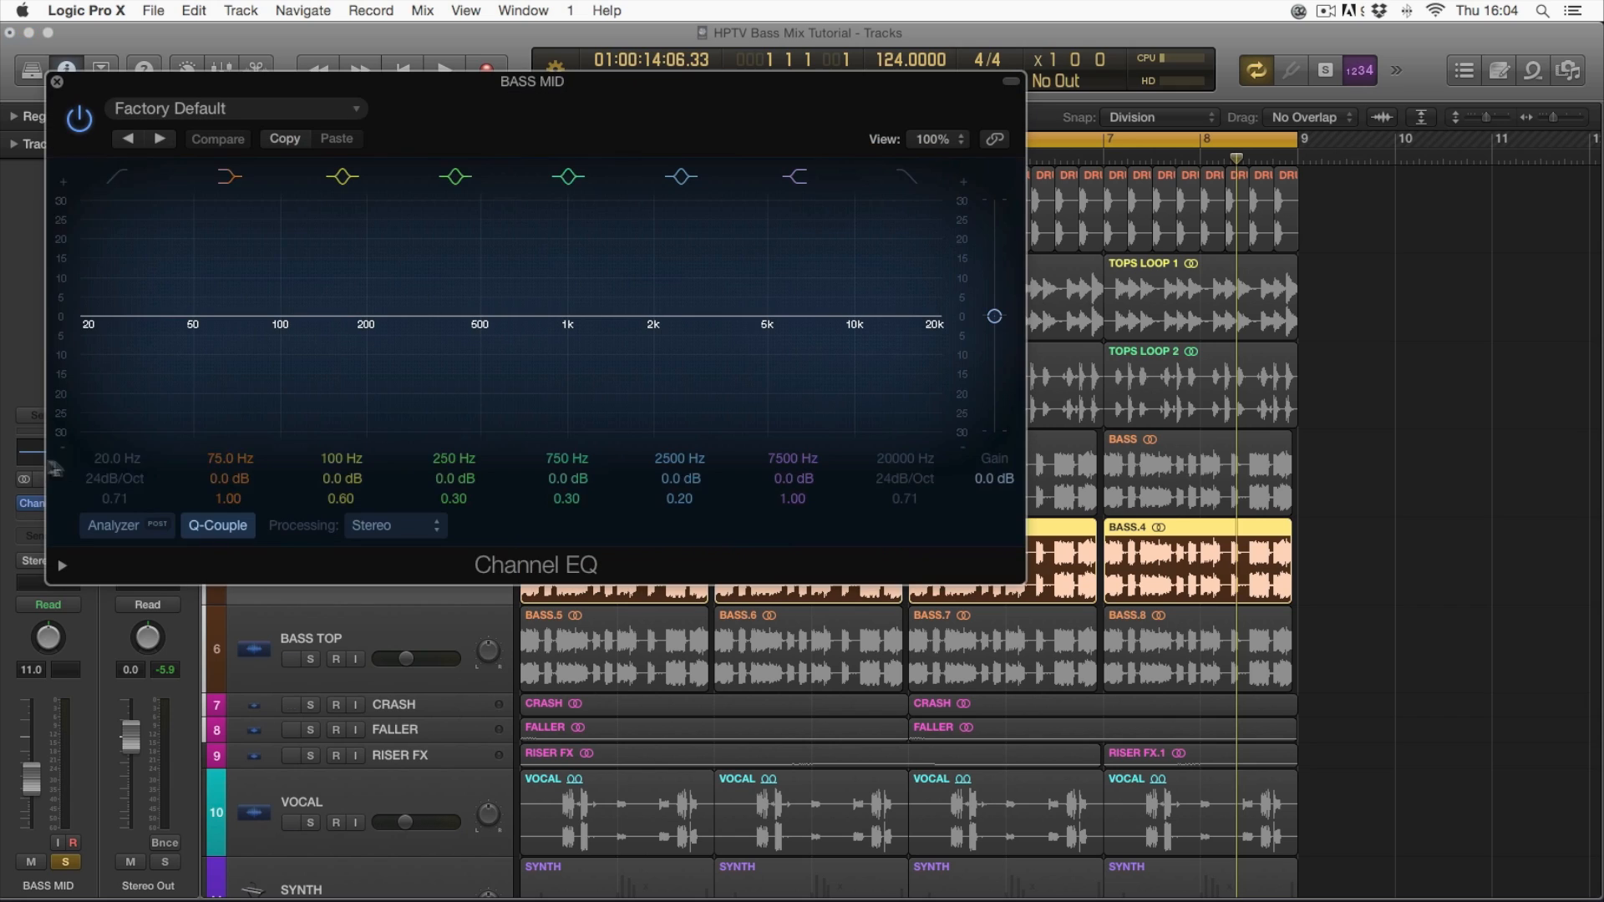
{"action": "left_click", "coordinate": [116, 177]}
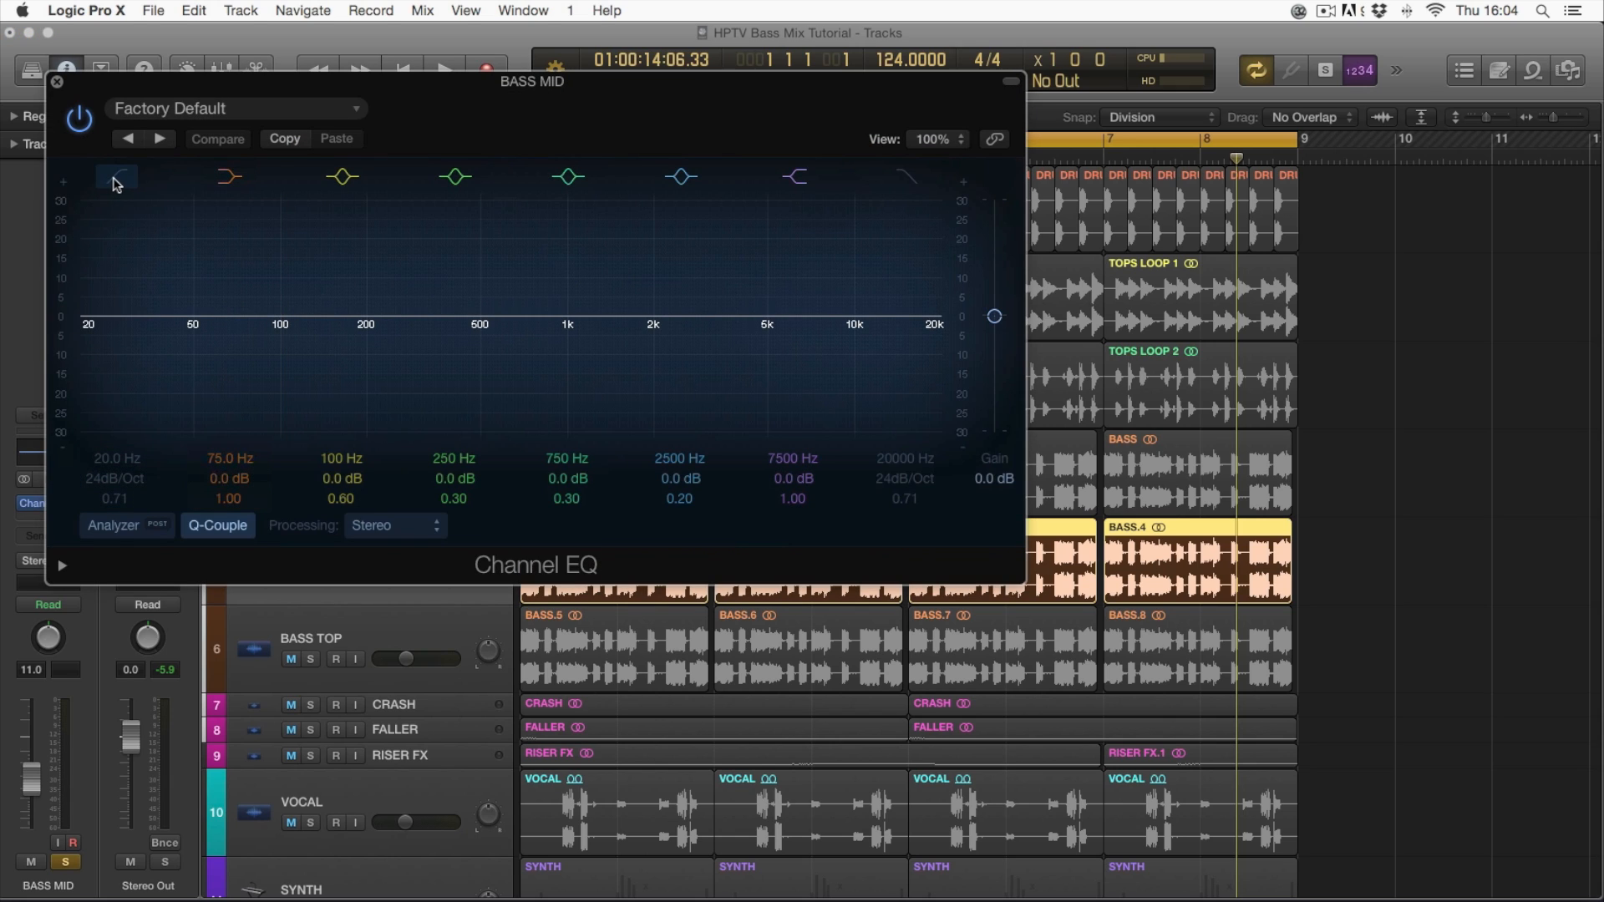
{"action": "left_click_drag", "start_coordinate": [113, 482], "coordinate": [118, 468]}
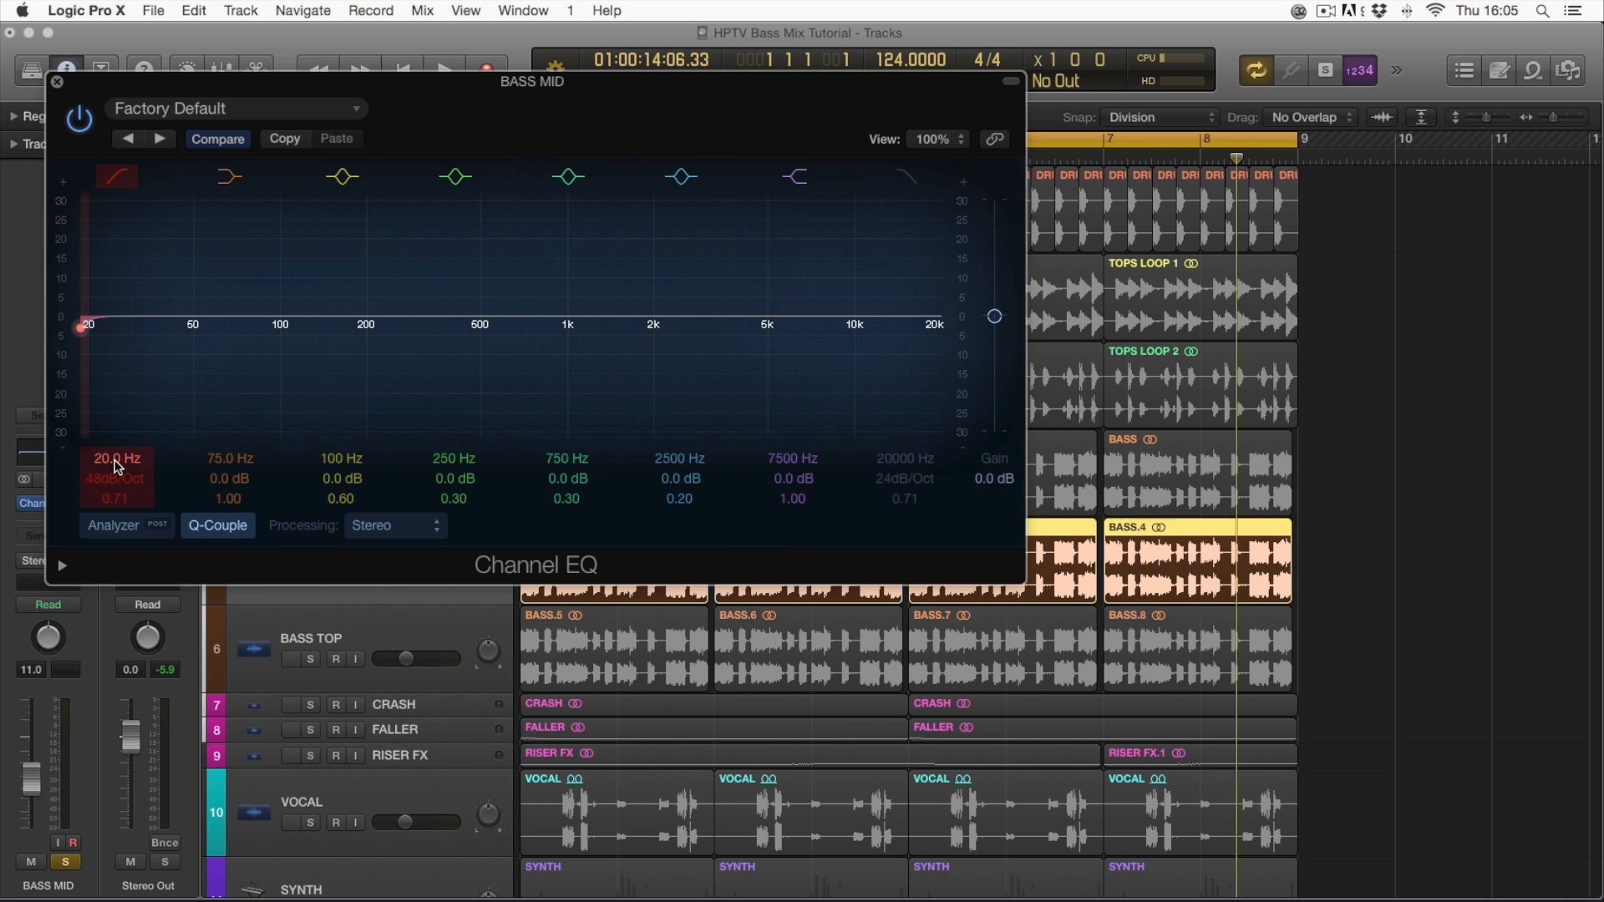
{"action": "left_click_drag", "start_coordinate": [117, 466], "coordinate": [122, 468]}
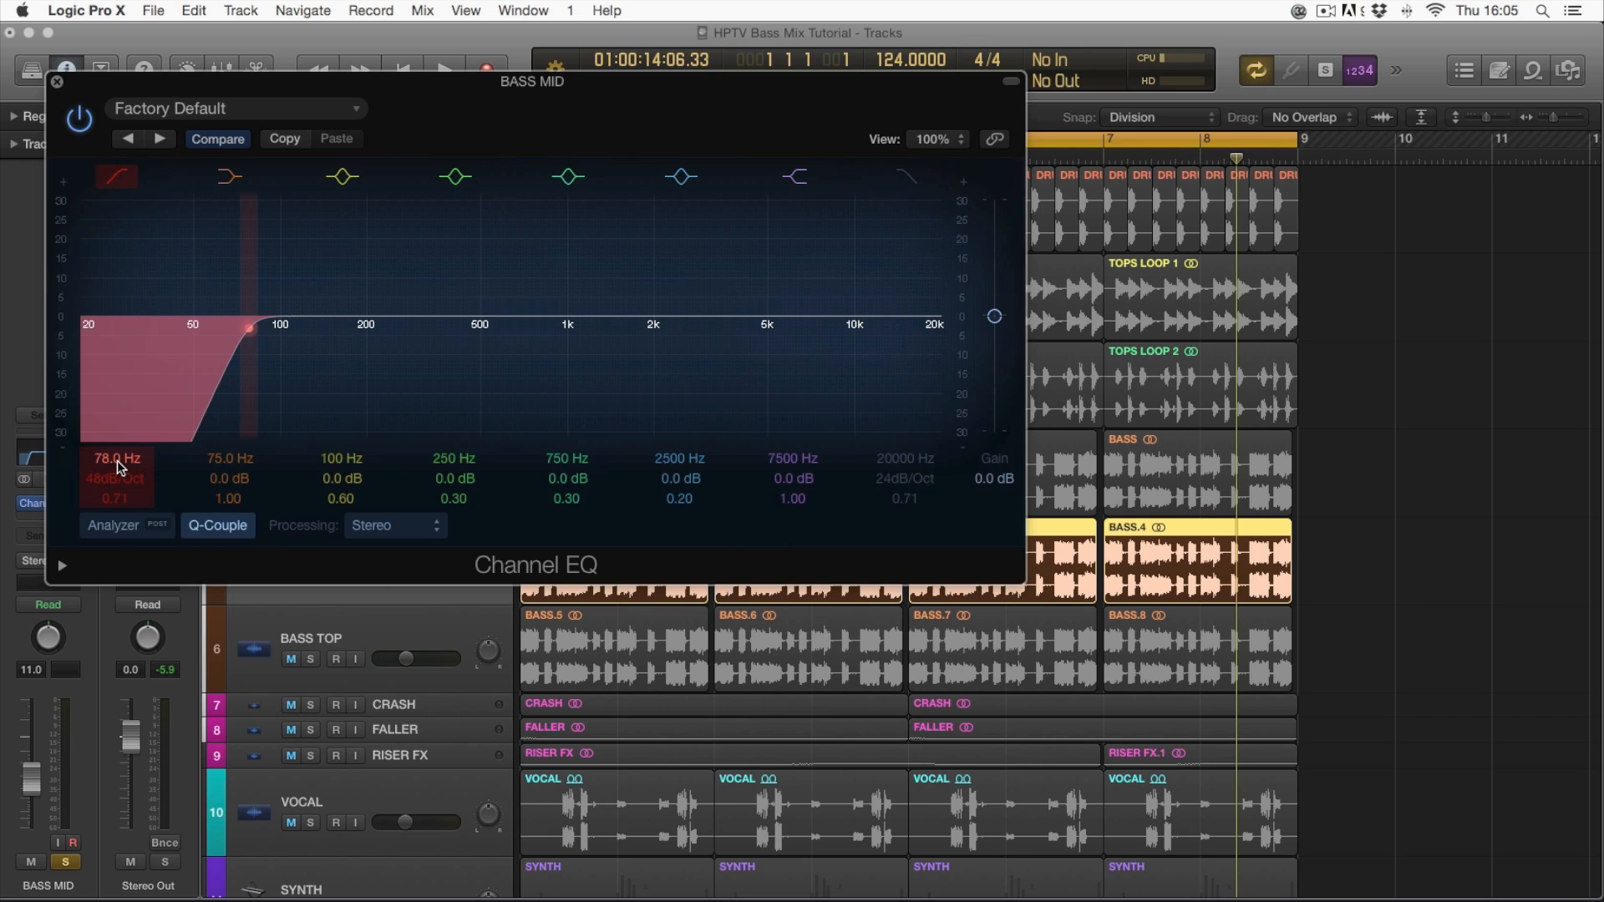
{"action": "left_click_drag", "start_coordinate": [118, 461], "coordinate": [117, 442]}
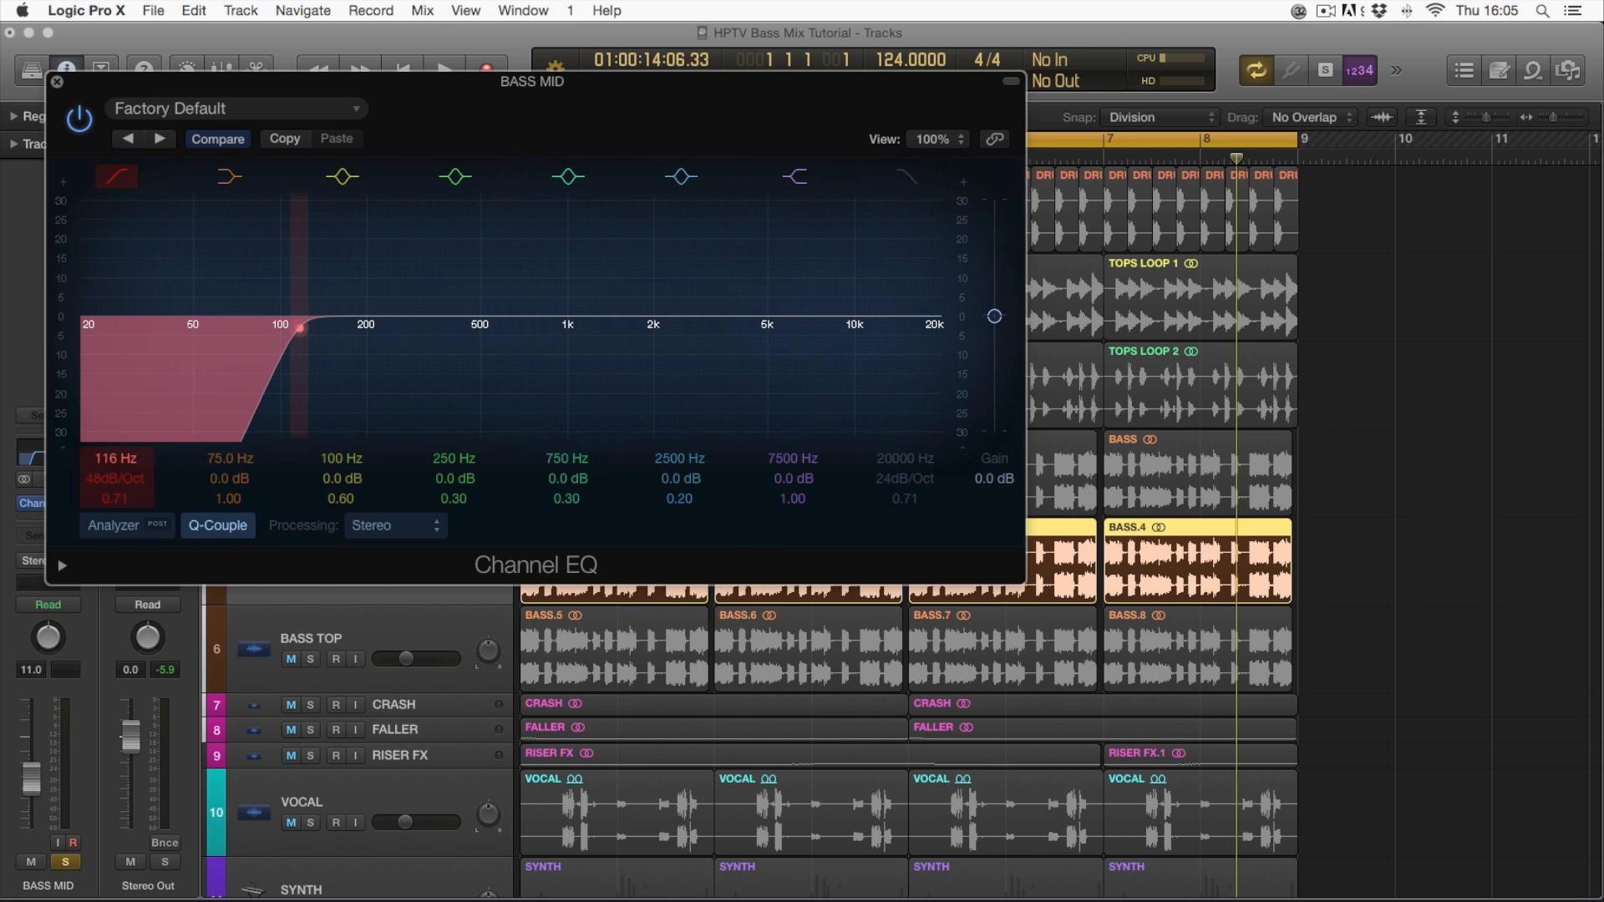
{"action": "left_click_drag", "start_coordinate": [117, 458], "coordinate": [117, 460]}
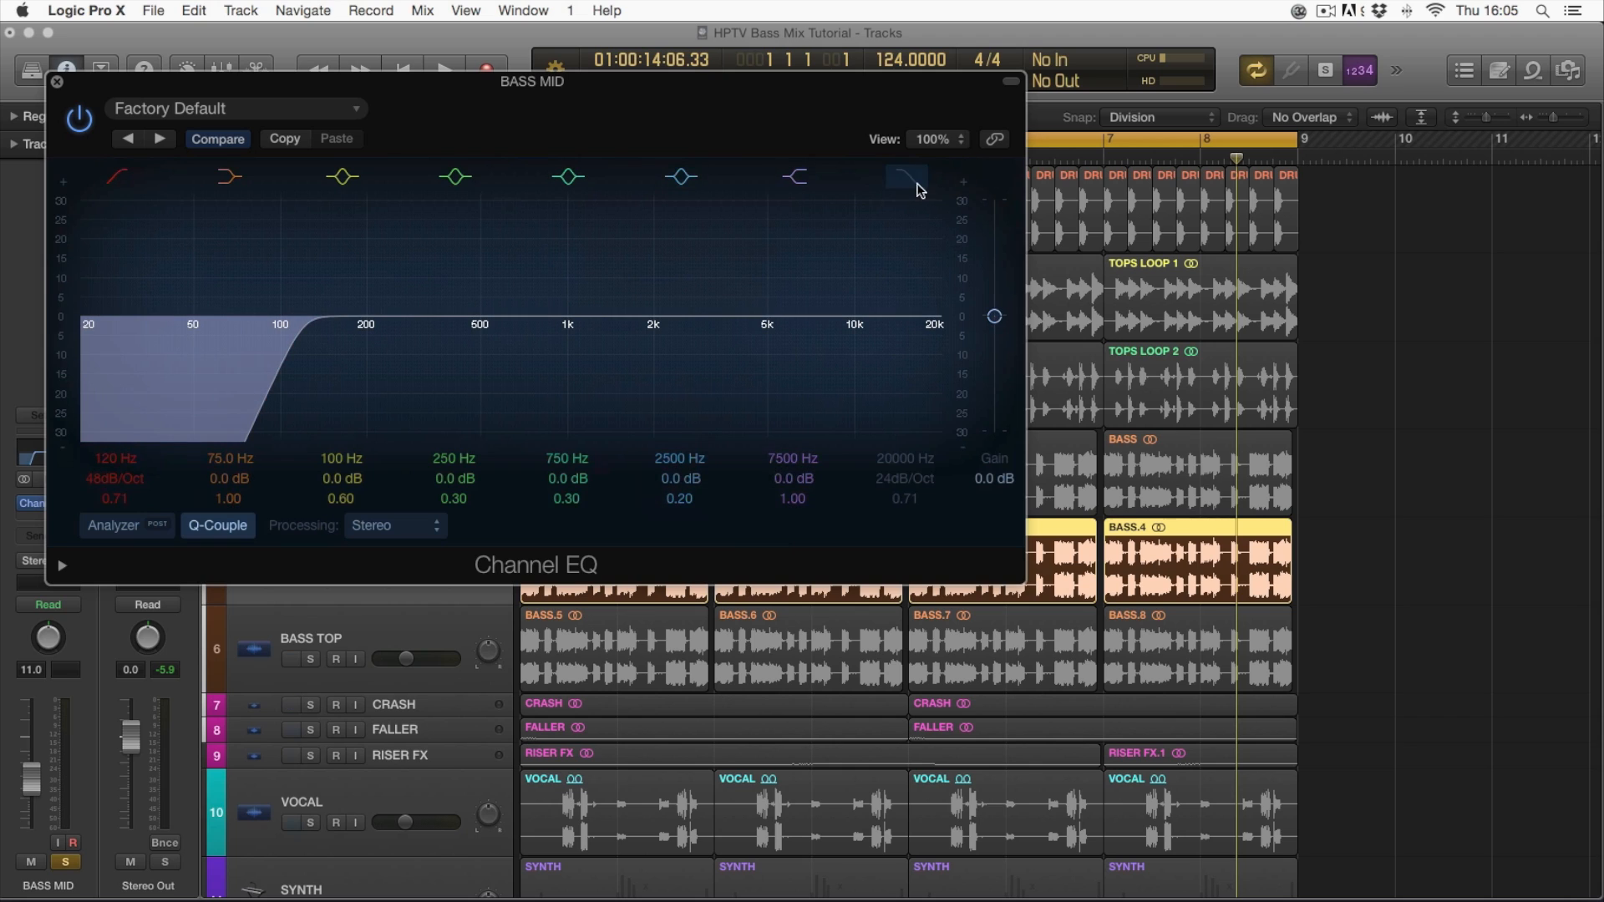
- Enable the high cut on BASS MID's EQ at 1300 Hz with a 48 dB/Oct slope and close the EQ
{"action": "left_click_drag", "start_coordinate": [906, 458], "coordinate": [905, 545]}
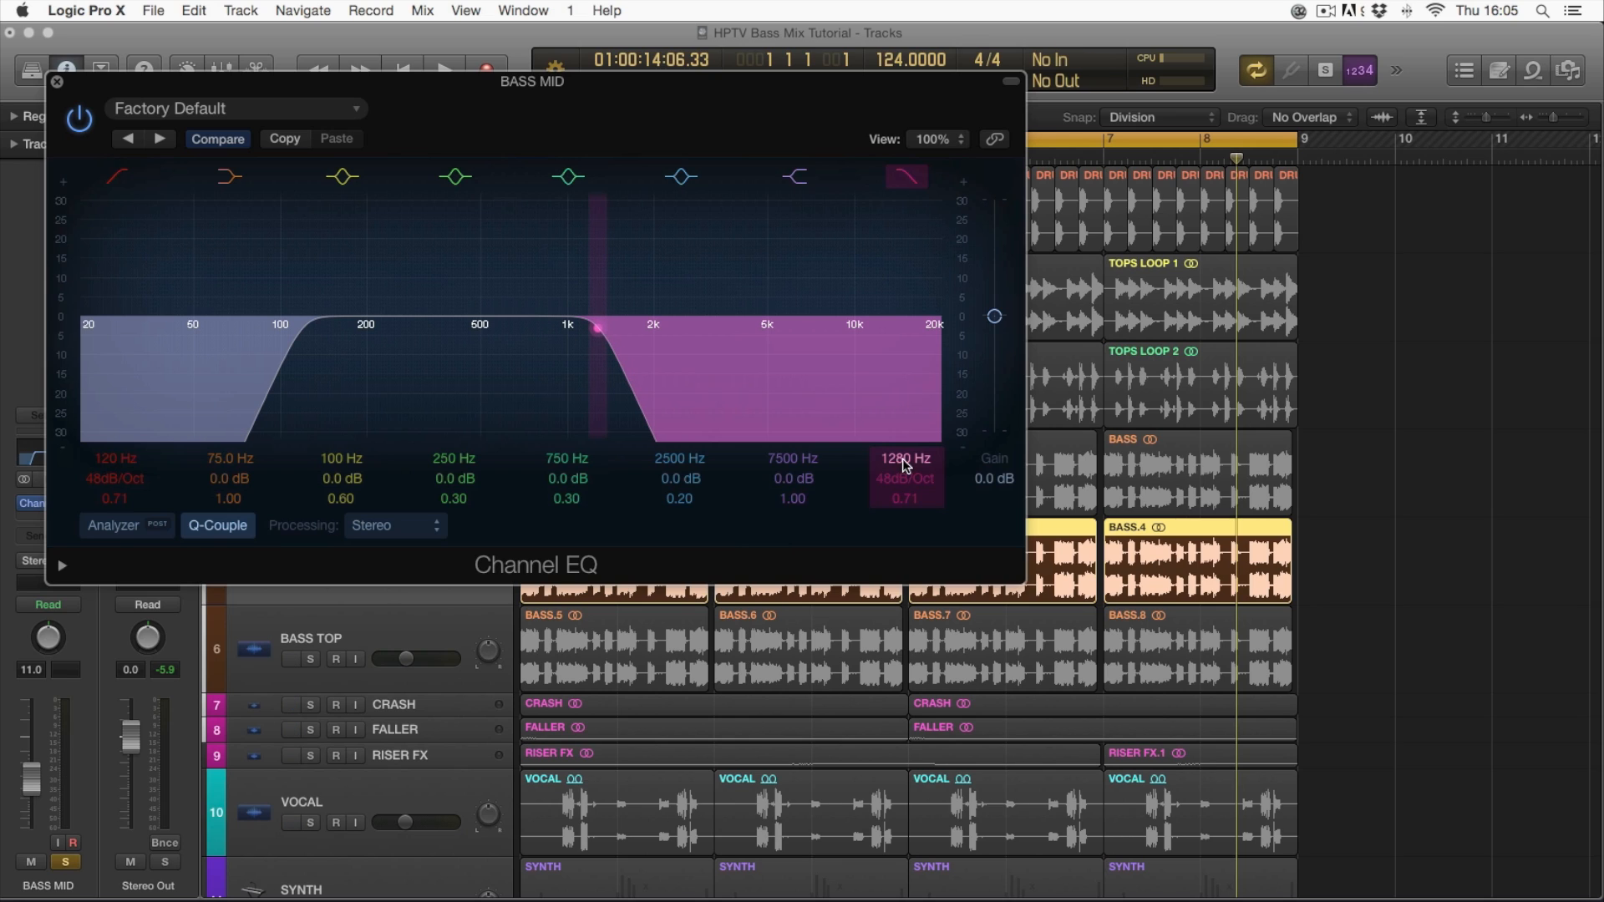
{"action": "key", "text": "Return"}
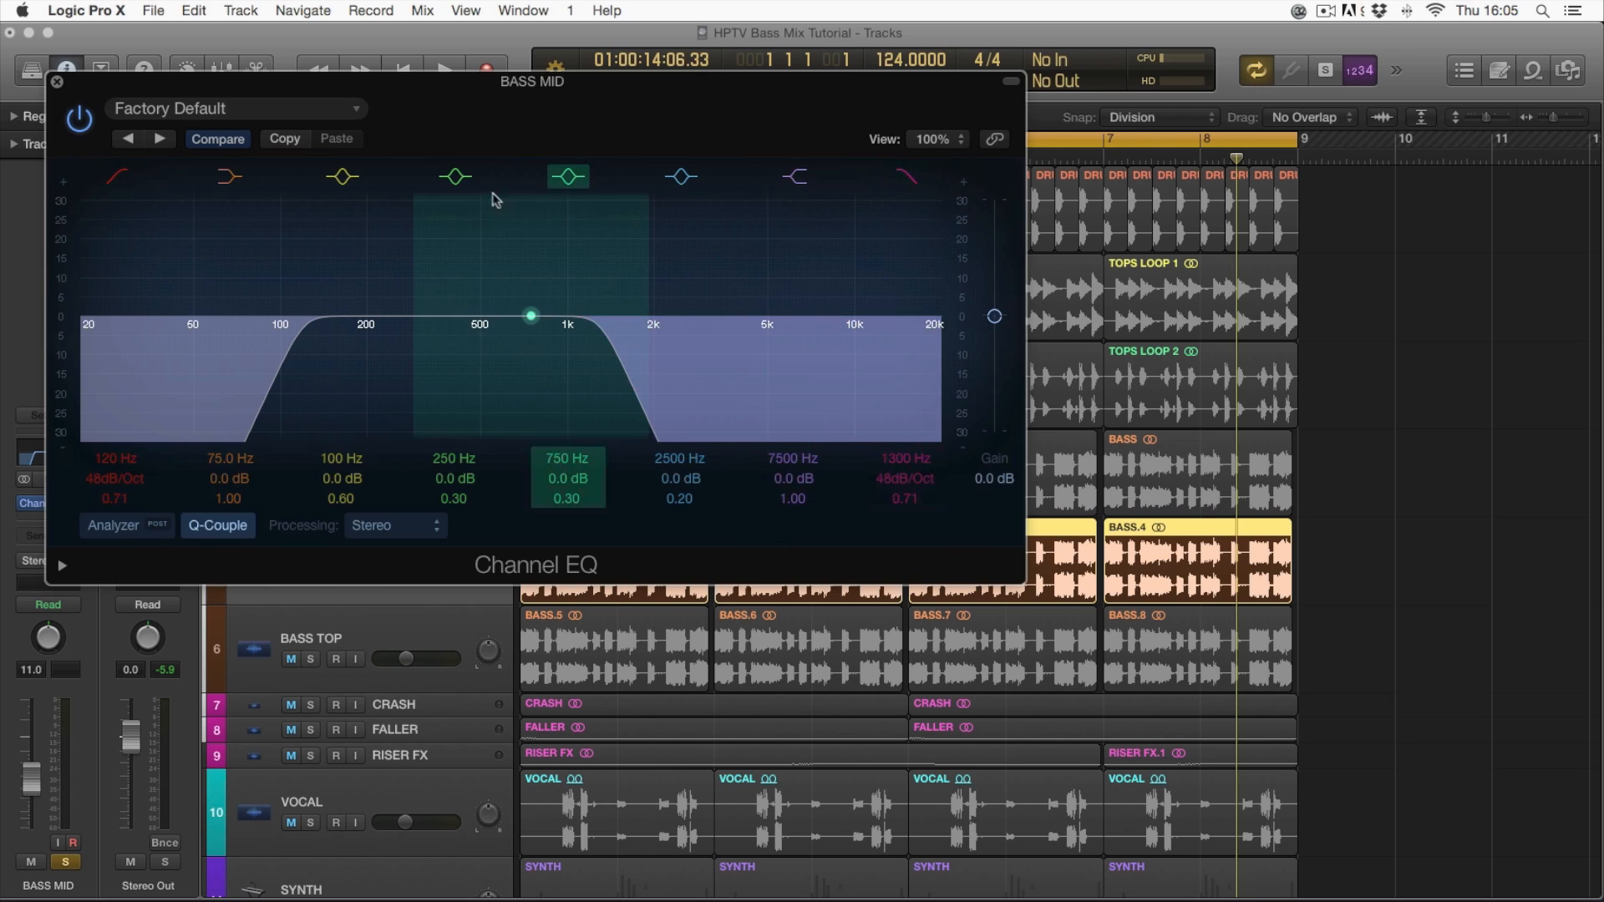
{"action": "left_click_drag", "start_coordinate": [480, 134], "coordinate": [781, 351]}
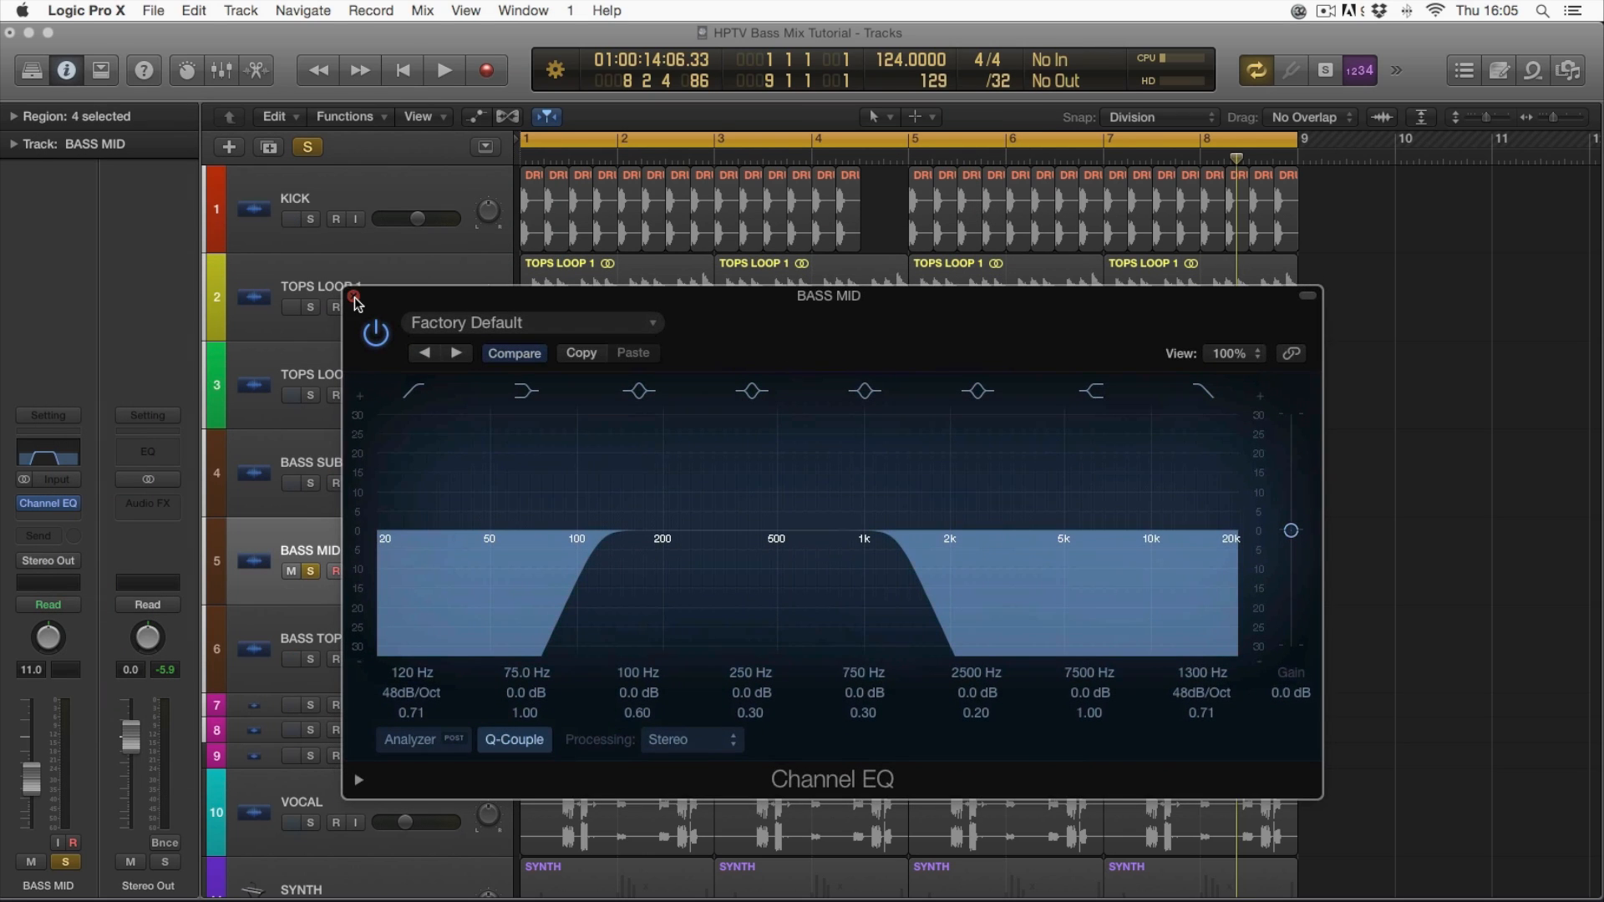
{"action": "left_click", "coordinate": [354, 297]}
- Solo KICK and both tops loops alongside BASS MID, and set BASS MID's volume to -10.2 dB while listening
{"action": "left_click_drag", "start_coordinate": [310, 220], "coordinate": [319, 413]}
{"action": "key", "text": "space"}
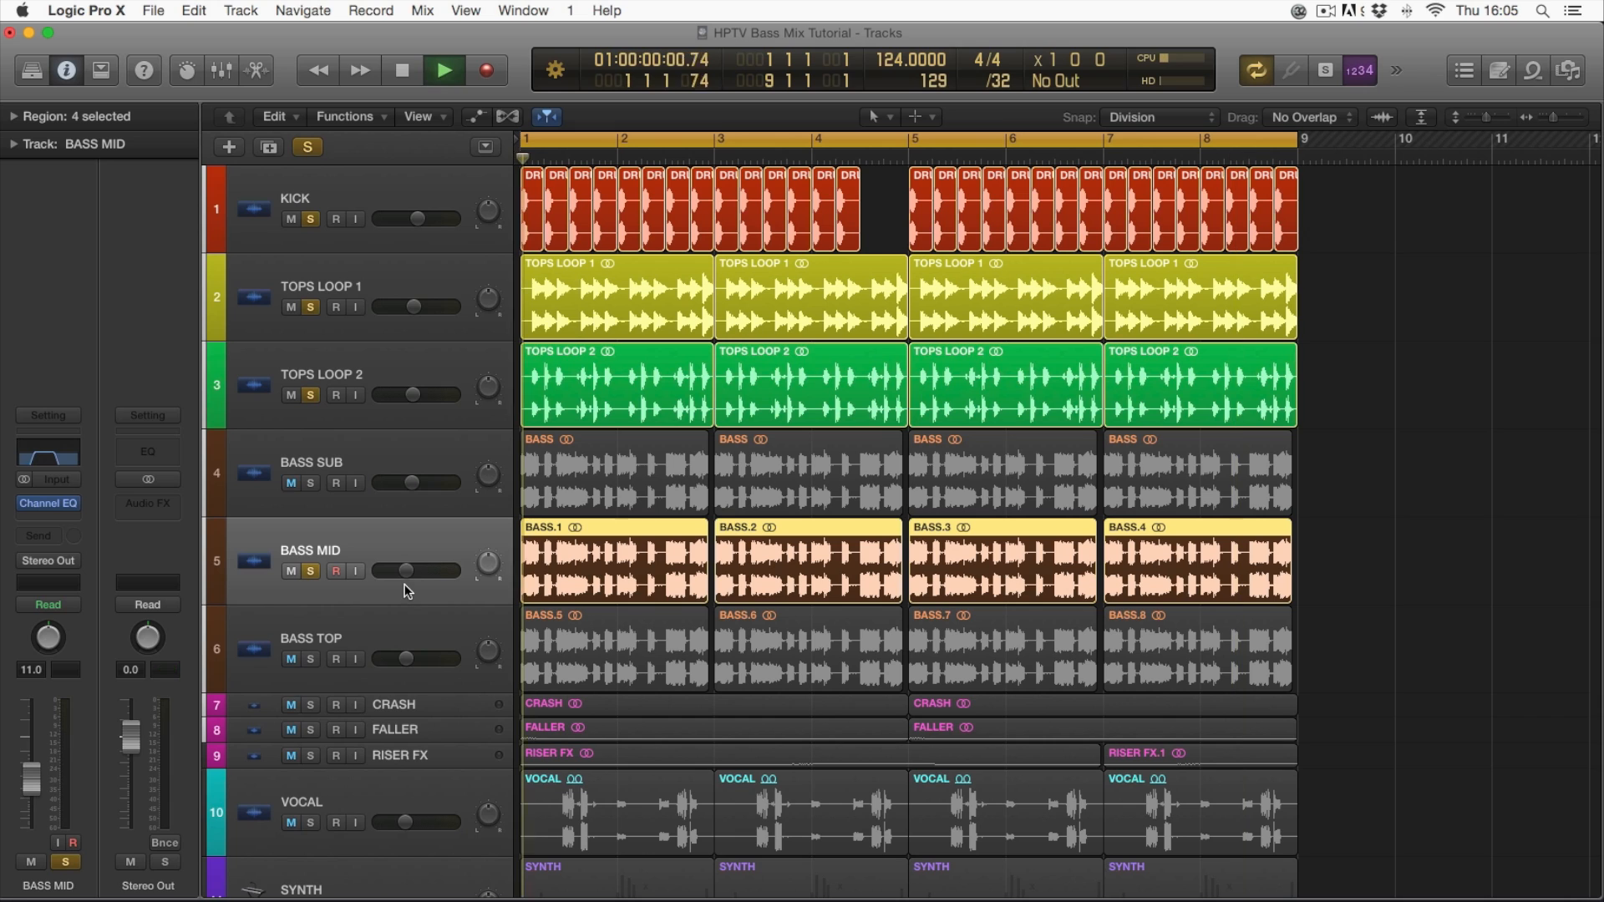
{"action": "left_click_drag", "start_coordinate": [36, 765], "coordinate": [34, 777]}
{"action": "key", "text": "space"}
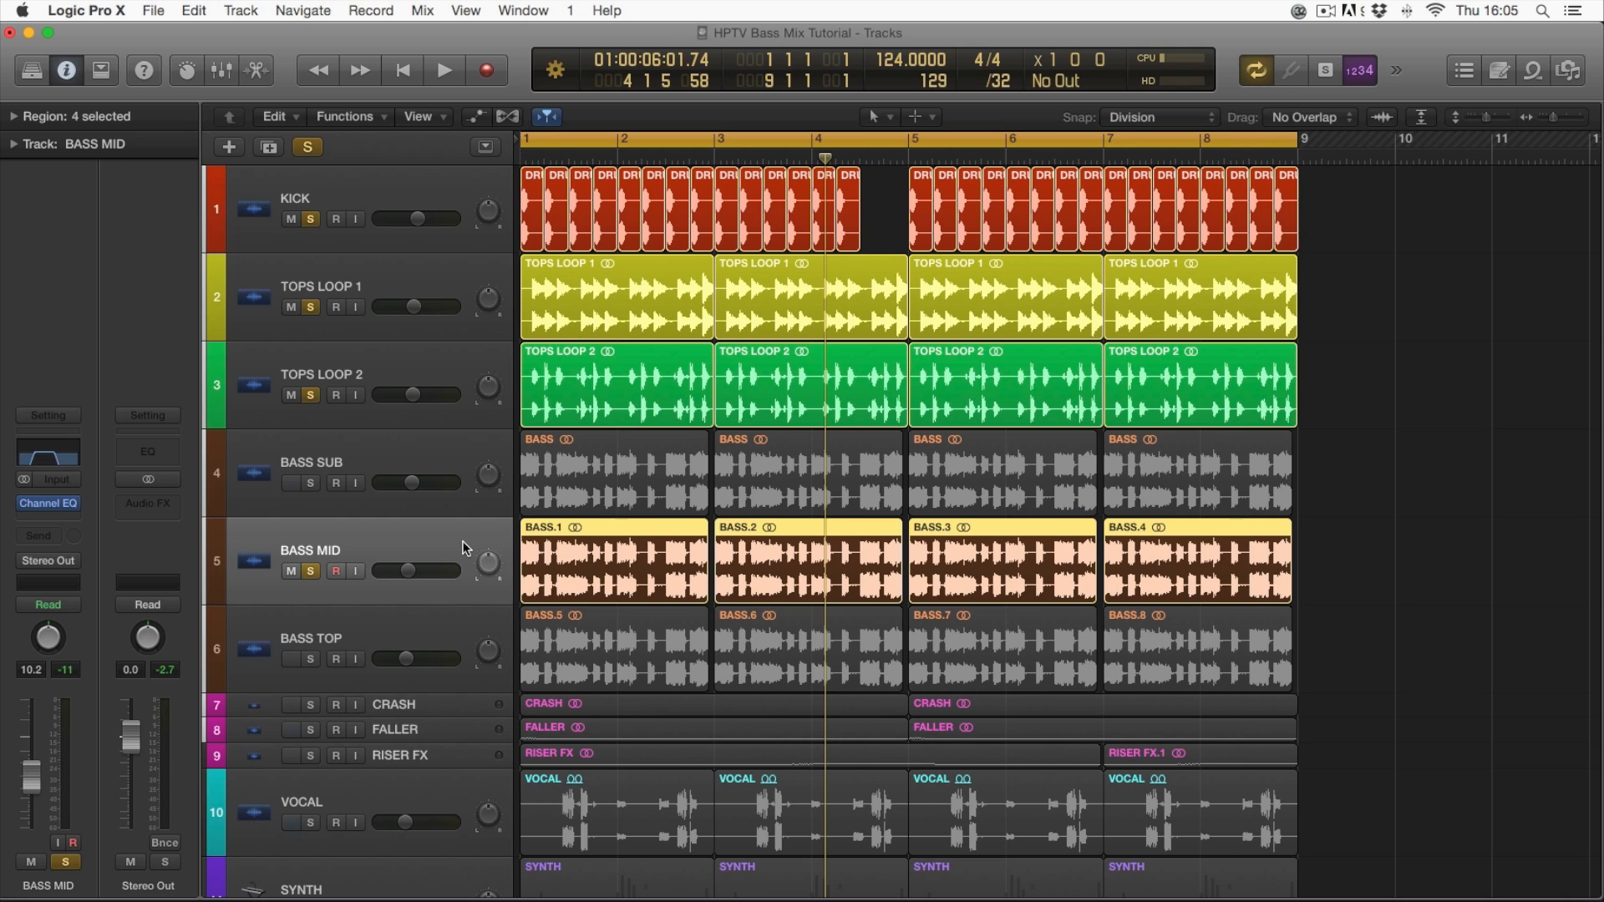
{"action": "key", "text": "space"}
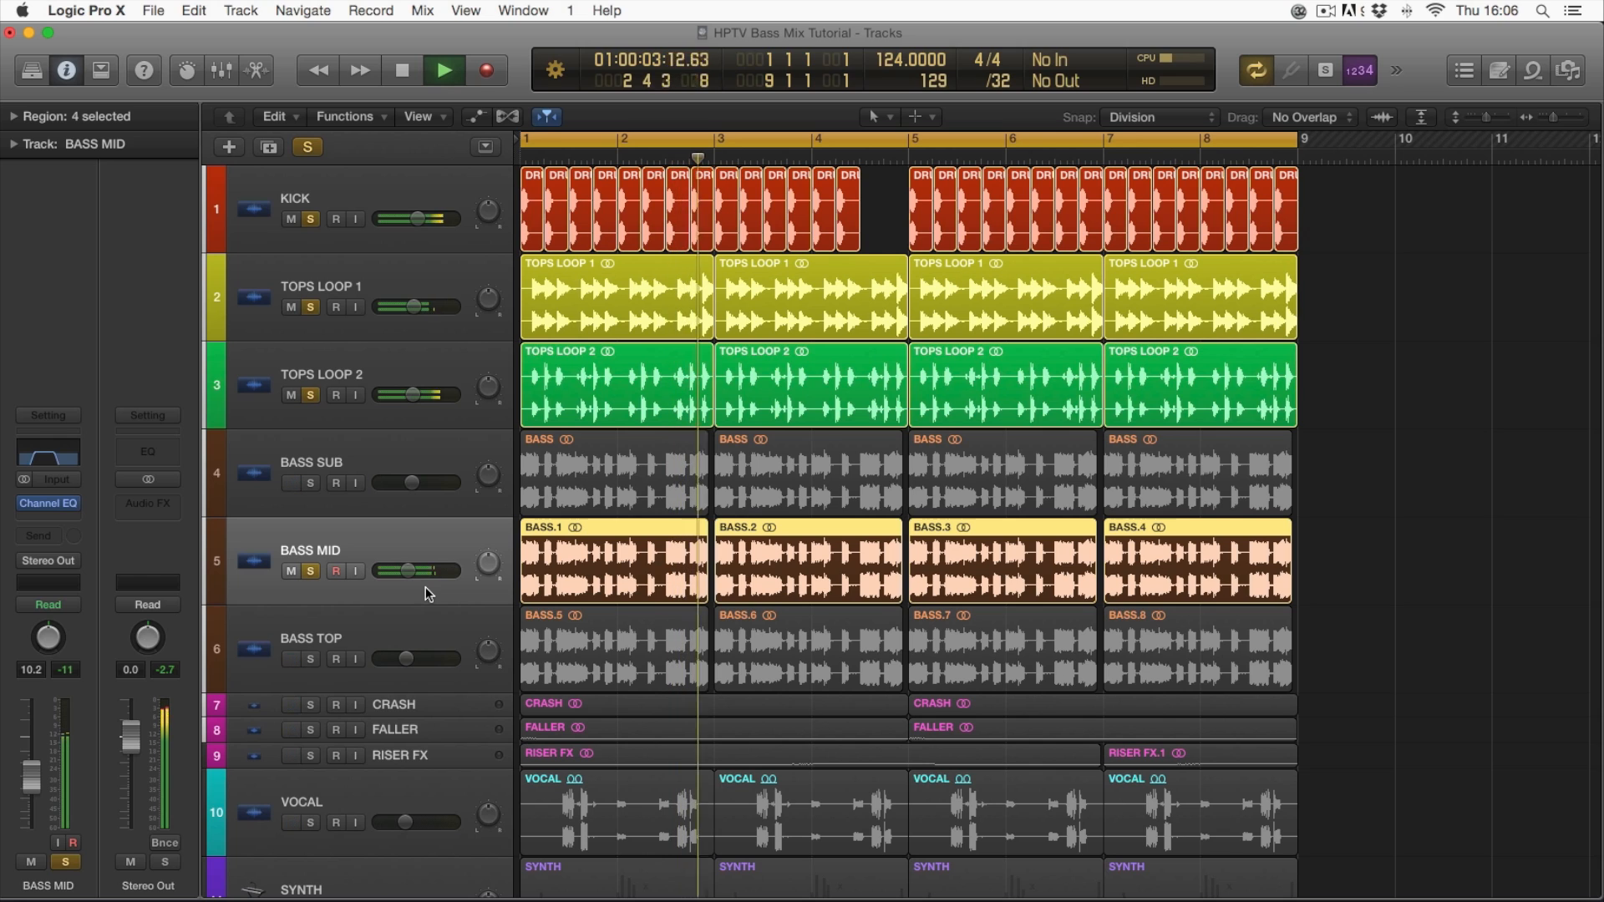
{"action": "key", "text": "space"}
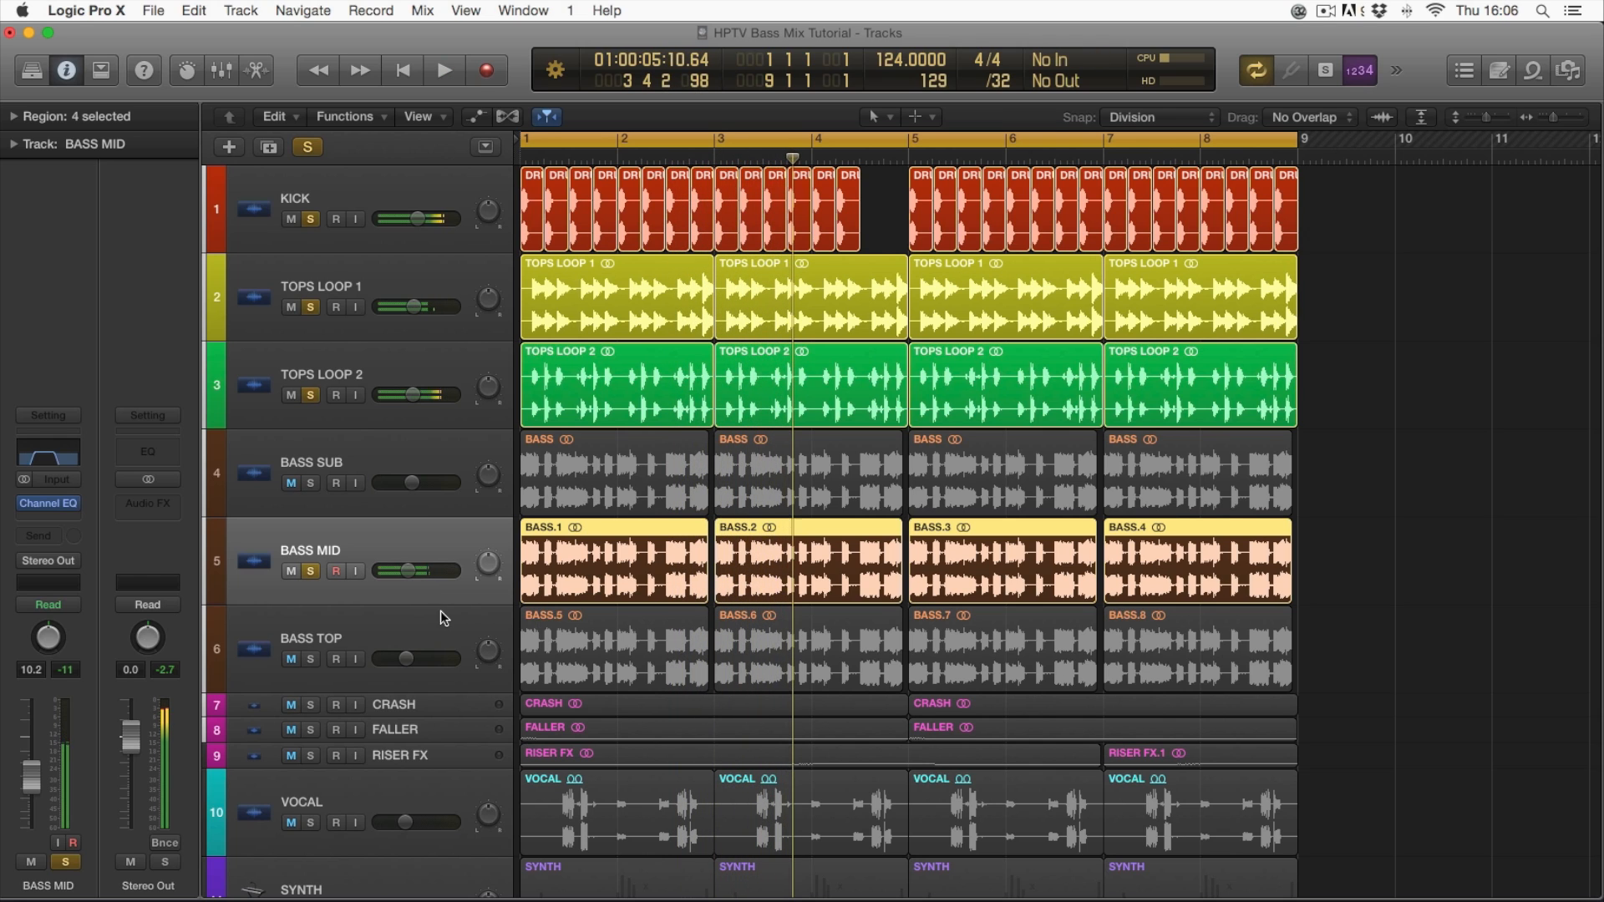
- Add a Channel EQ to BASS TOP with a 48 dB/Oct low cut at about 1380 Hz
{"action": "left_click", "coordinate": [374, 636]}
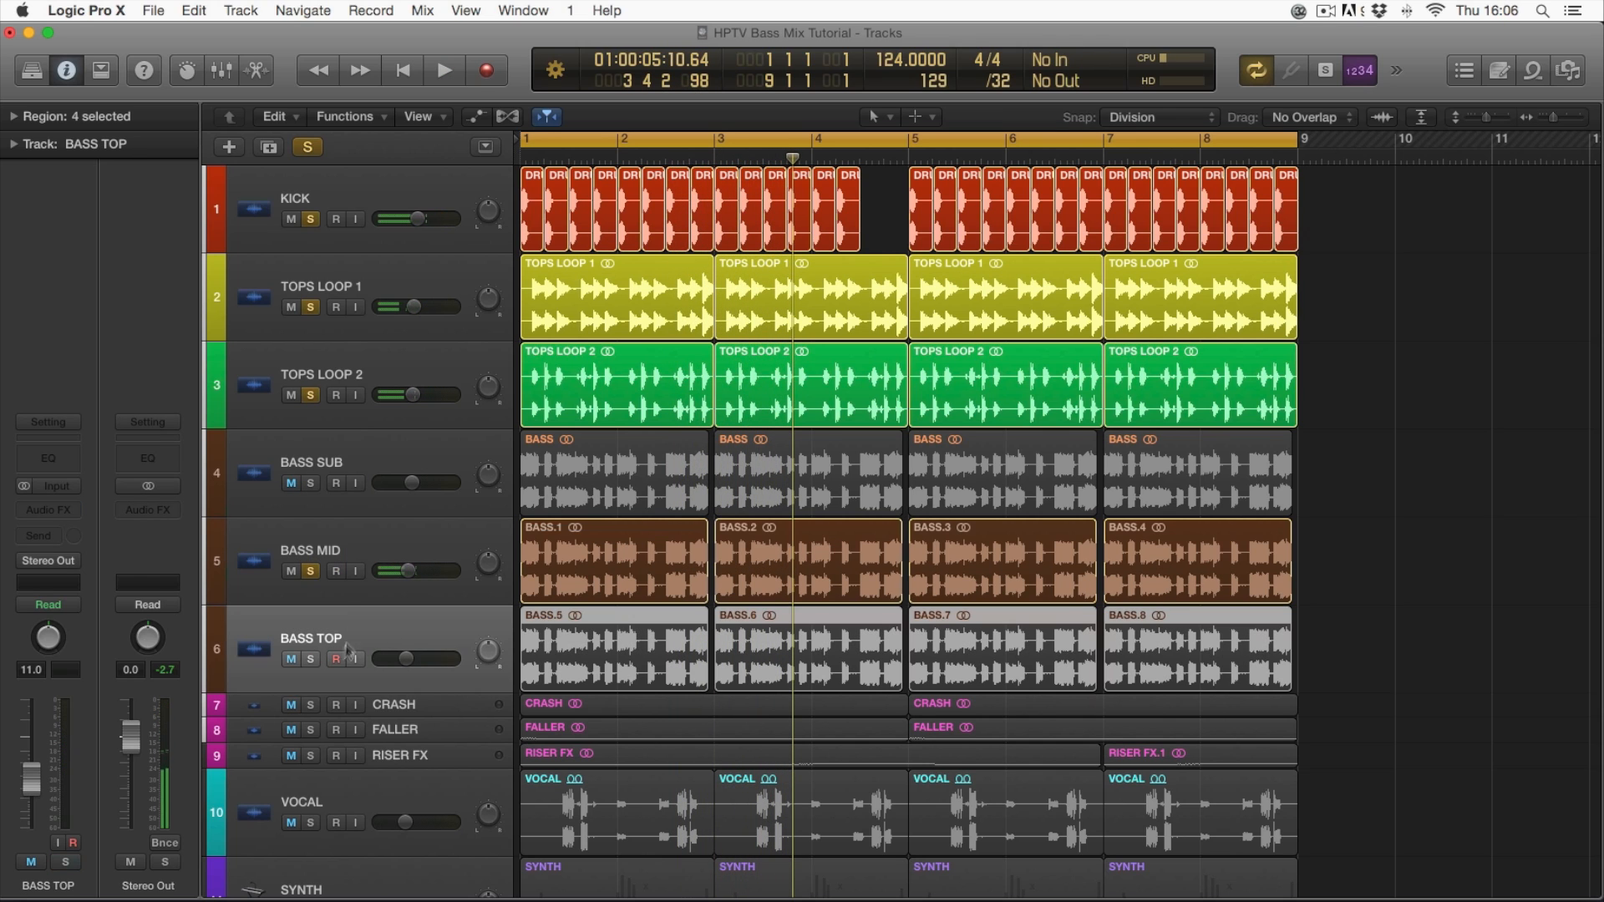
{"action": "left_click", "coordinate": [50, 460]}
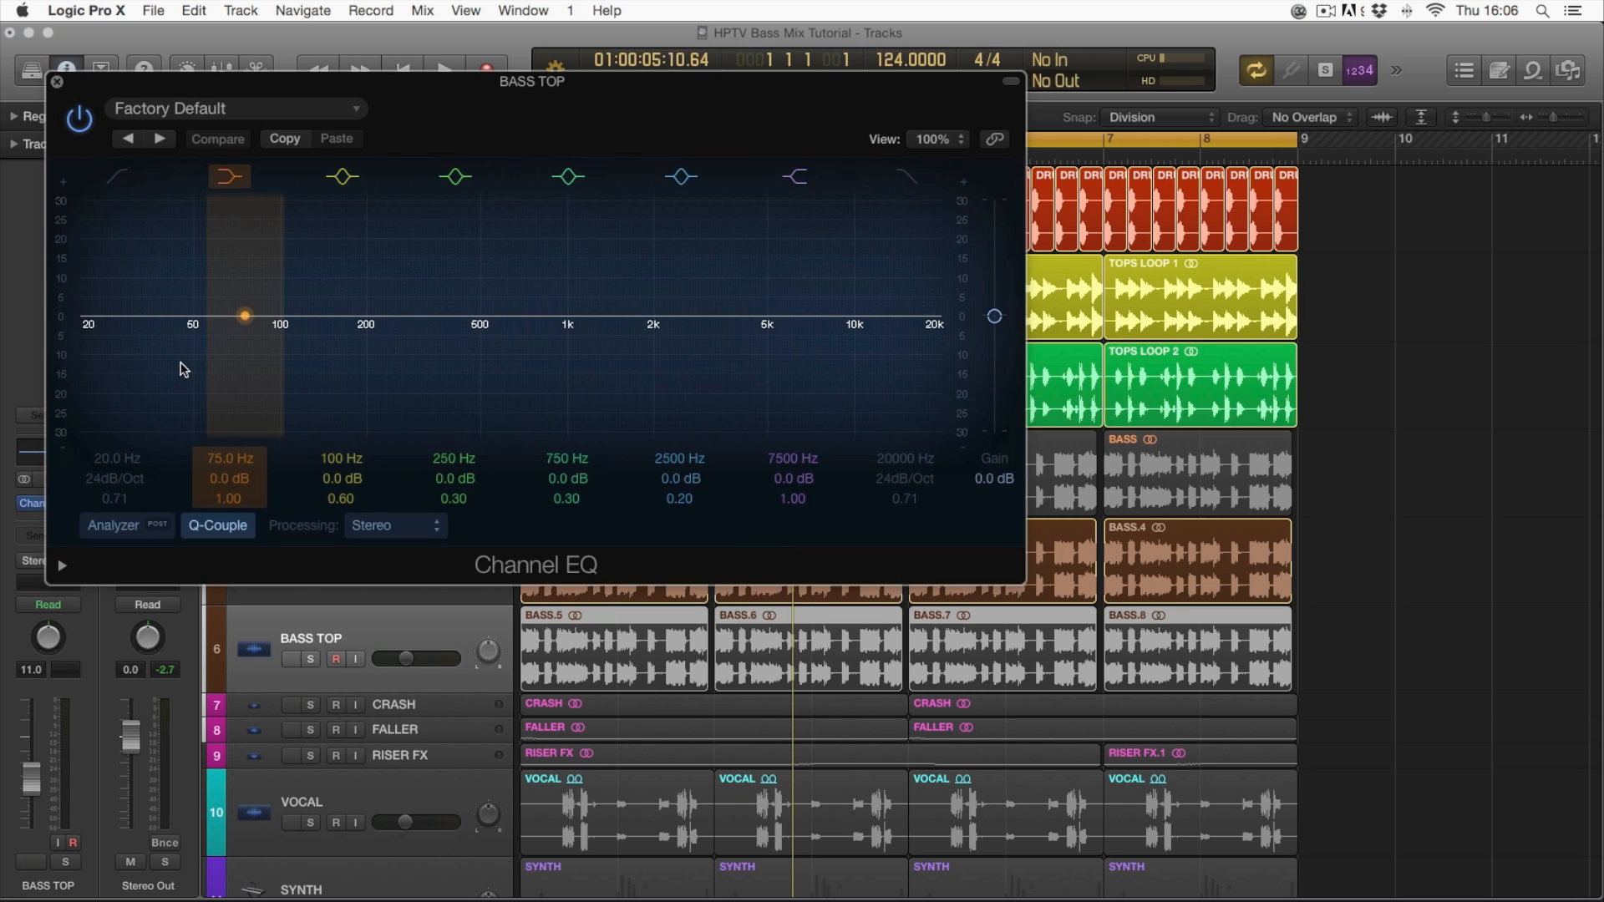
{"action": "left_click", "coordinate": [118, 175]}
{"action": "left_click_drag", "start_coordinate": [115, 478], "coordinate": [111, 392]}
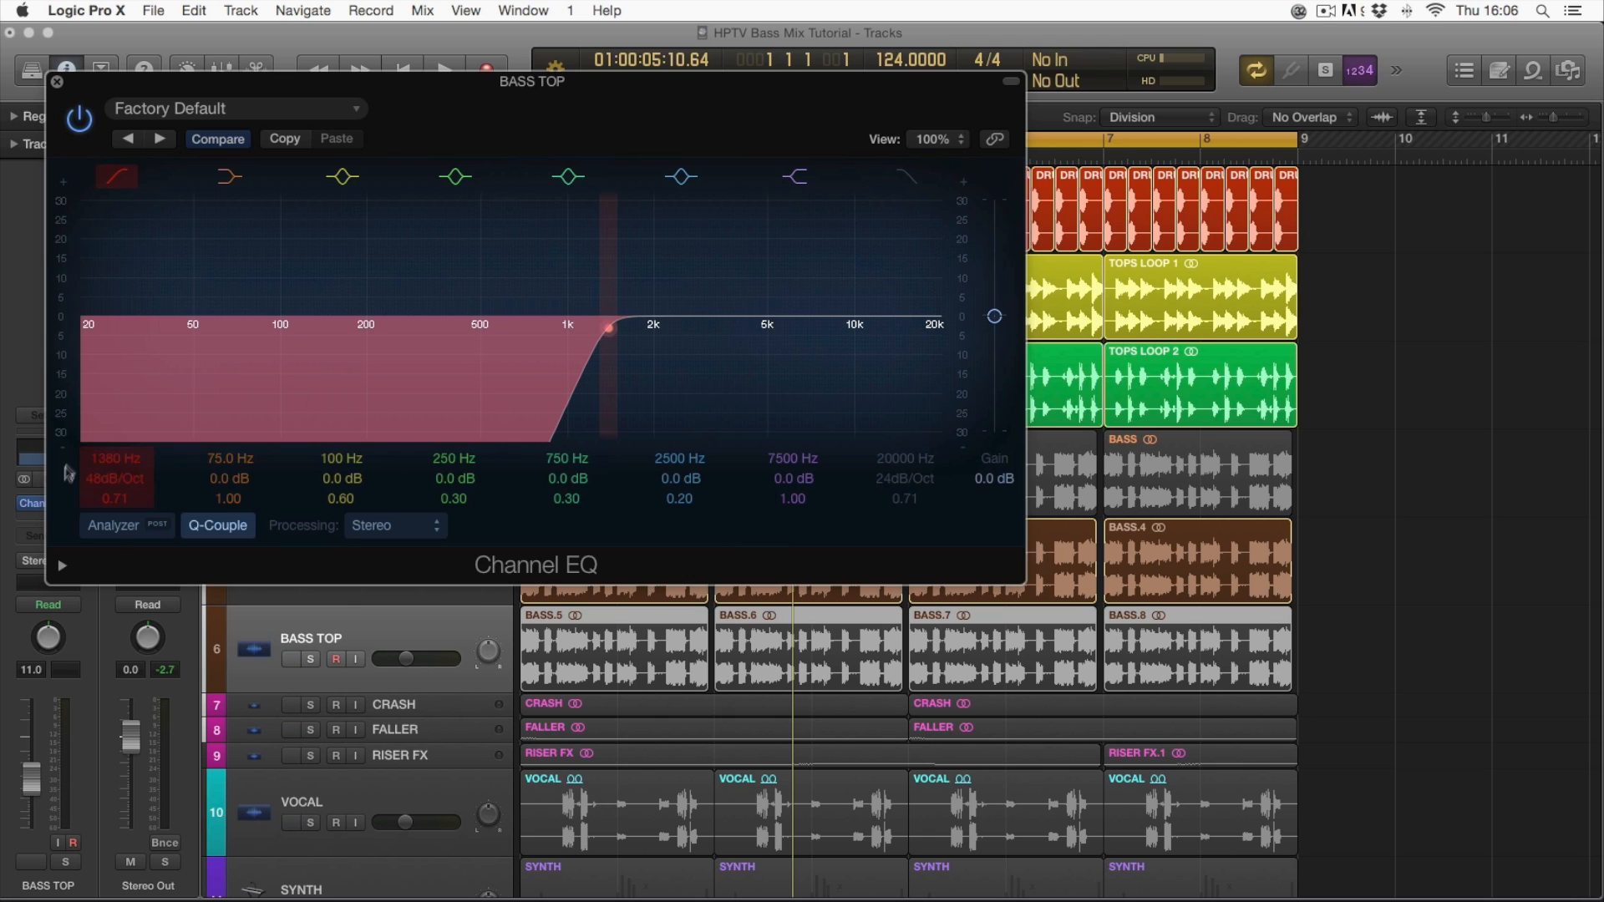
{"action": "left_click", "coordinate": [57, 81]}
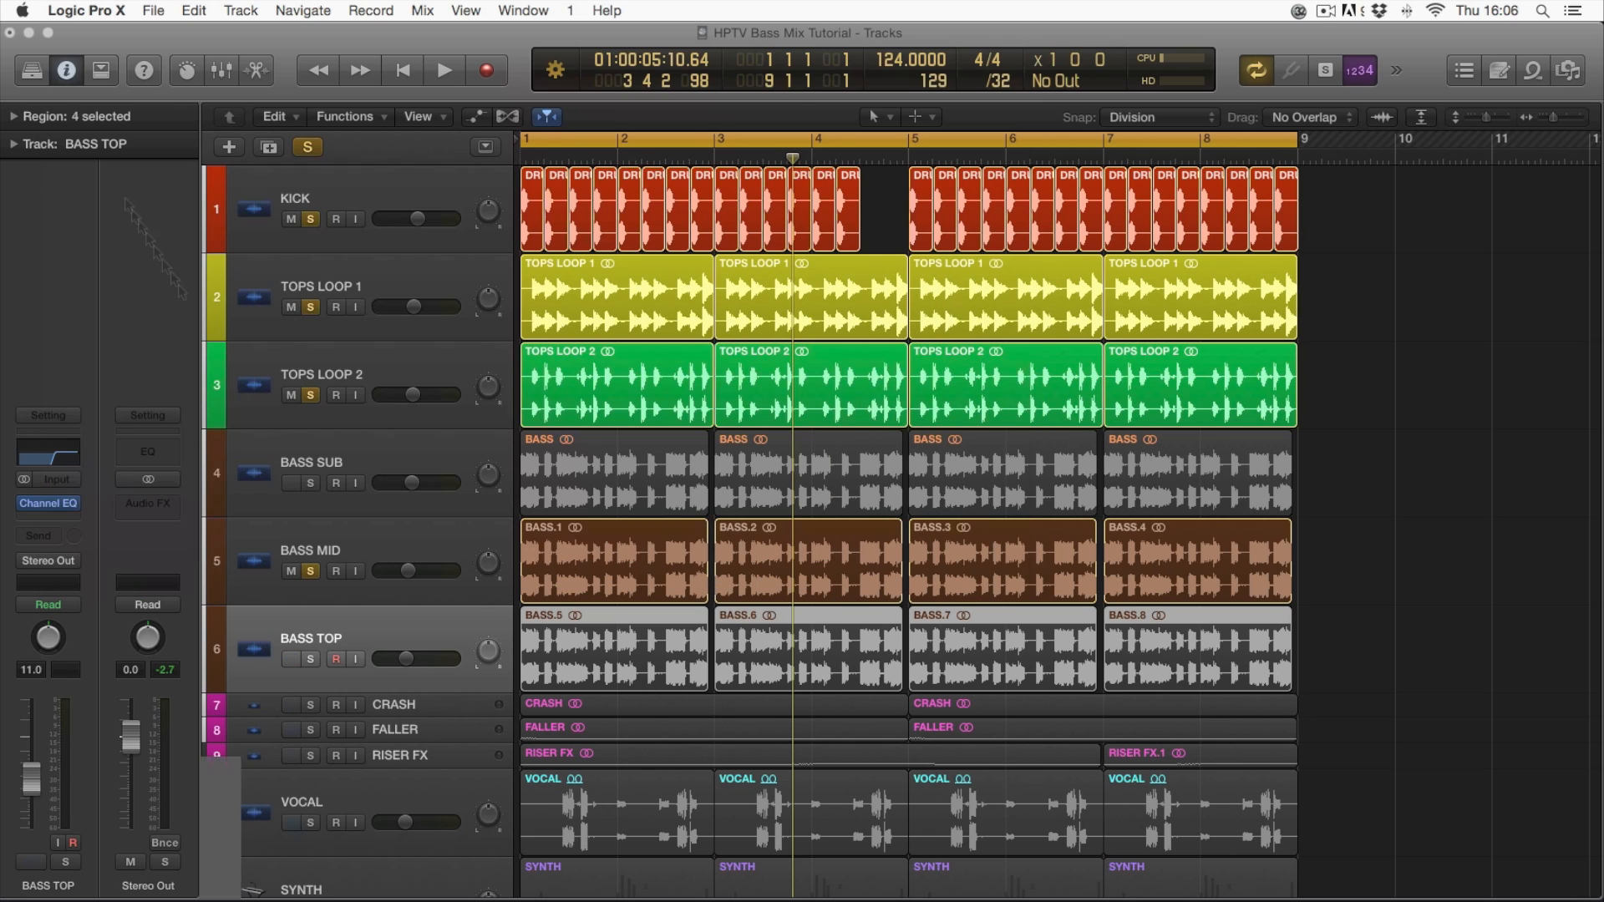
- Solo BASS TOP in place of BASS MID and raise its volume to -2.1 dB during playback
{"action": "left_click", "coordinate": [310, 659]}
{"action": "left_click", "coordinate": [309, 571]}
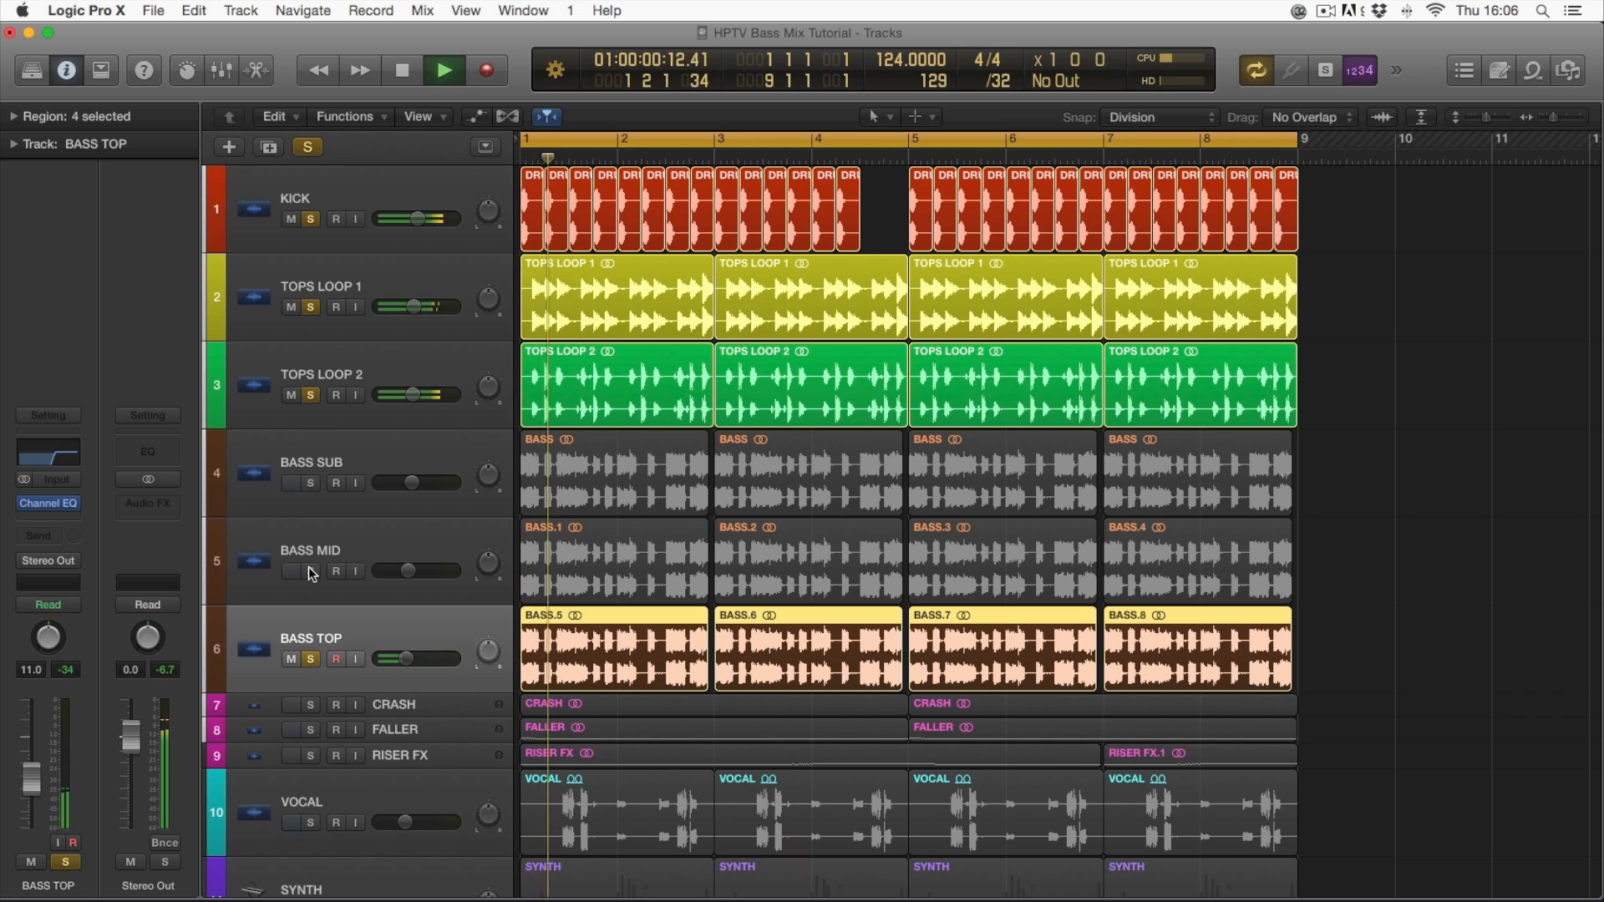
{"action": "left_click_drag", "start_coordinate": [406, 659], "coordinate": [457, 666]}
{"action": "key", "text": "space"}
- Lower the low cut on BASS TOP's EQ to 890 Hz and play the result from the start
{"action": "left_click", "coordinate": [40, 505]}
{"action": "left_click_drag", "start_coordinate": [114, 466], "coordinate": [114, 481]}
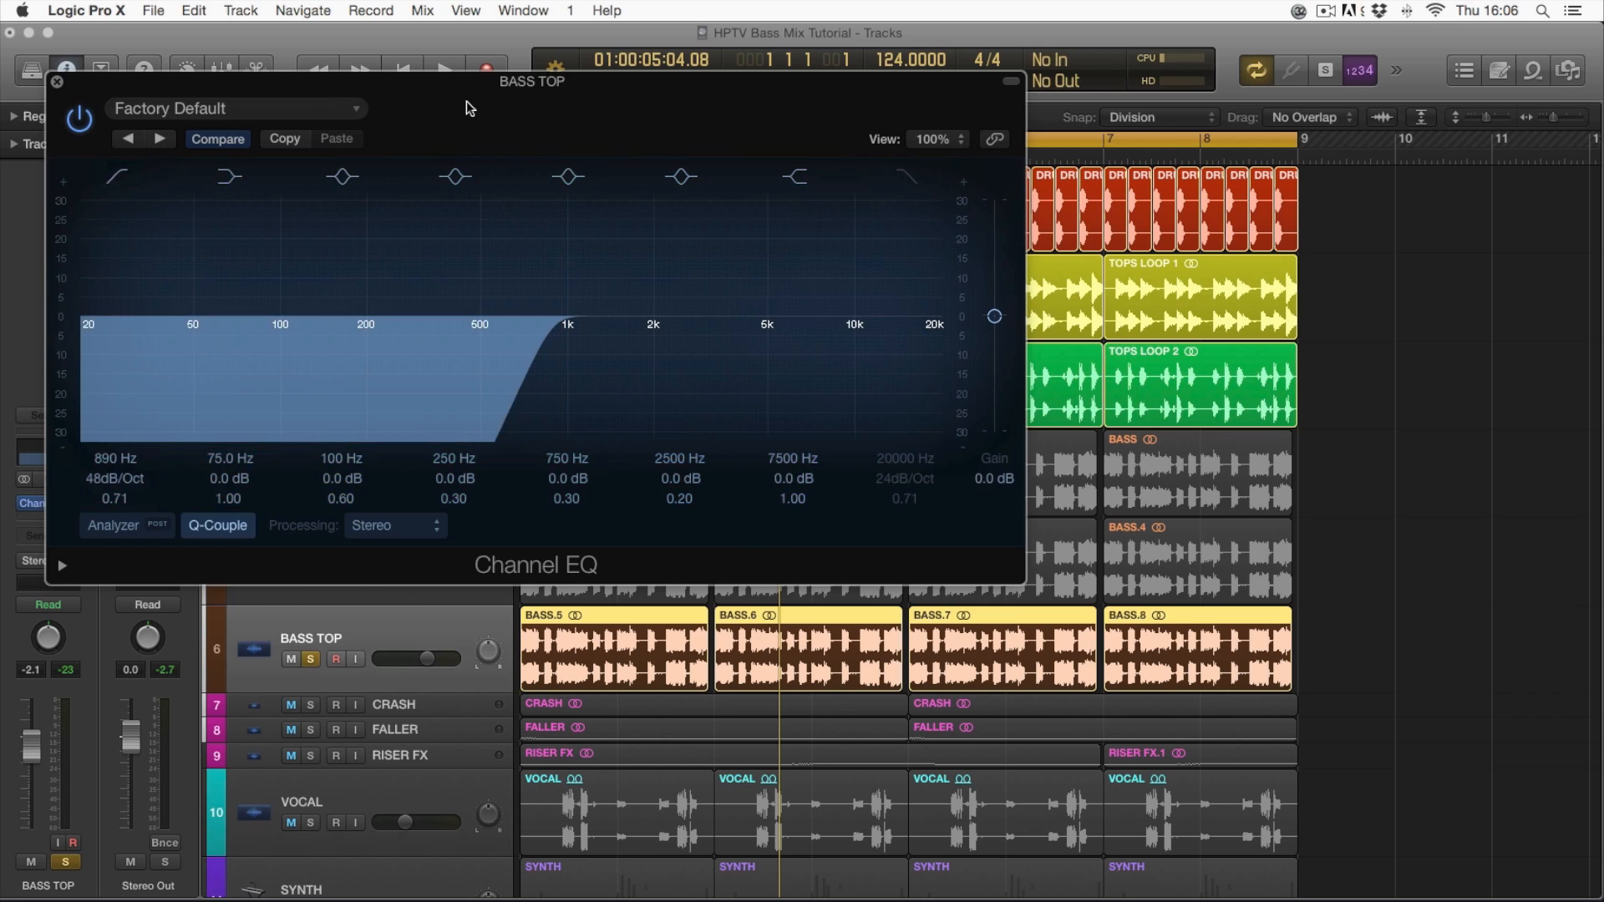
{"action": "left_click_drag", "start_coordinate": [97, 92], "coordinate": [243, 155]}
{"action": "left_click", "coordinate": [205, 147]}
{"action": "key", "text": "Return"}
{"action": "key", "text": "space"}
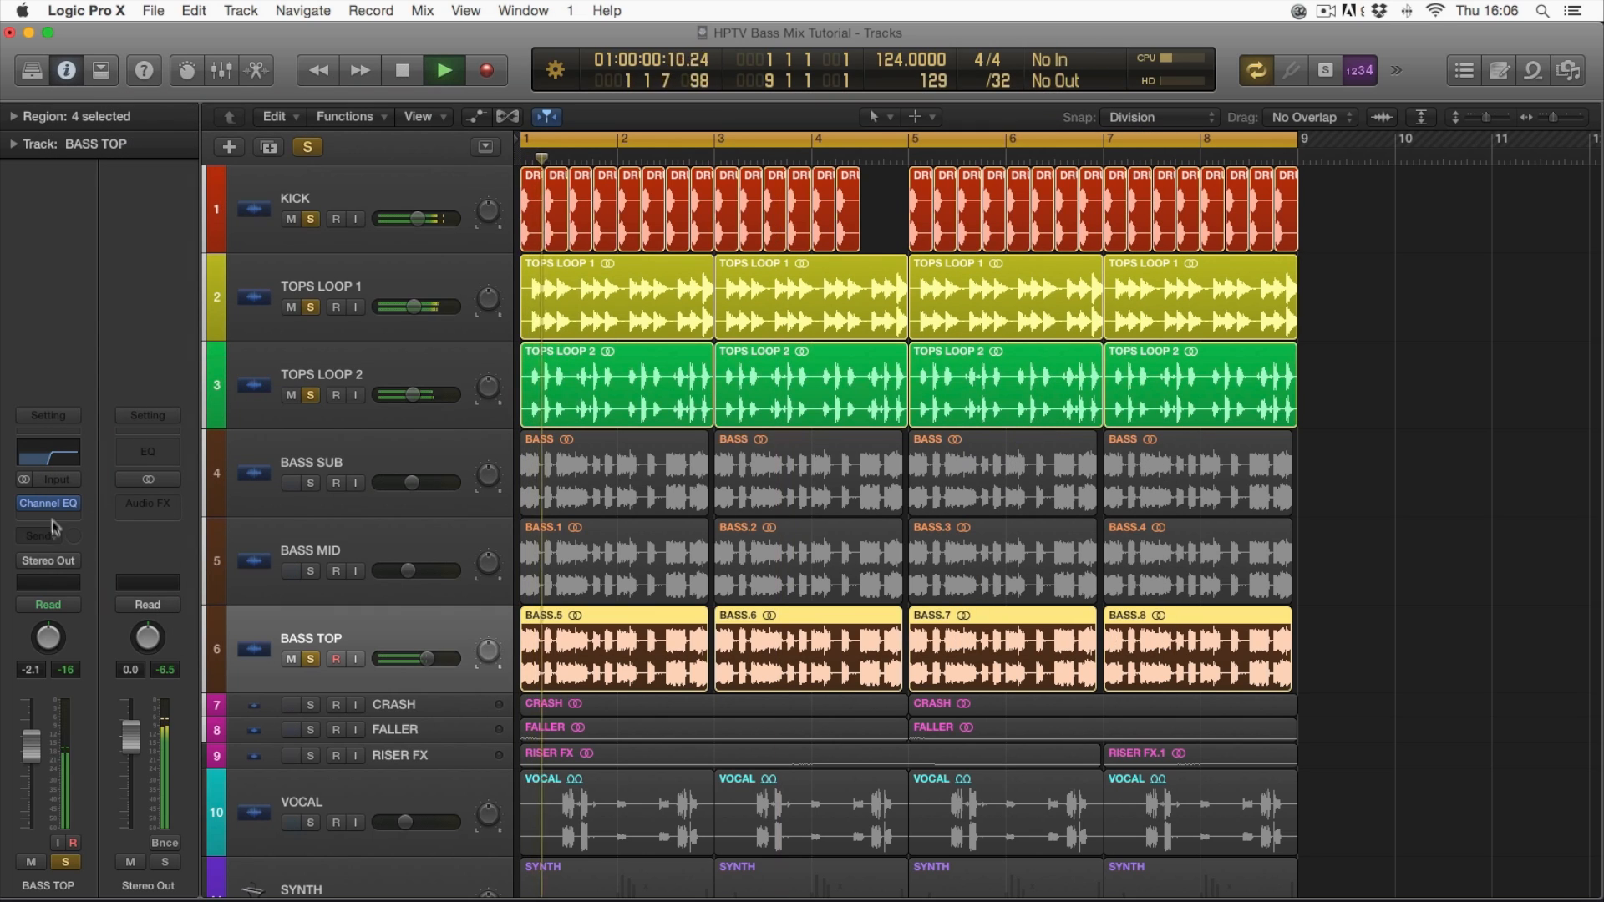
- Lower BASS TOP's low cut to 700 Hz and dip its EQ by 7.0 dB at 1360 Hz with a Q of 0.54
{"action": "left_click", "coordinate": [49, 457]}
{"action": "left_click_drag", "start_coordinate": [276, 529], "coordinate": [276, 543]}
{"action": "key", "text": "space"}
{"action": "left_click_drag", "start_coordinate": [826, 391], "coordinate": [749, 422]}
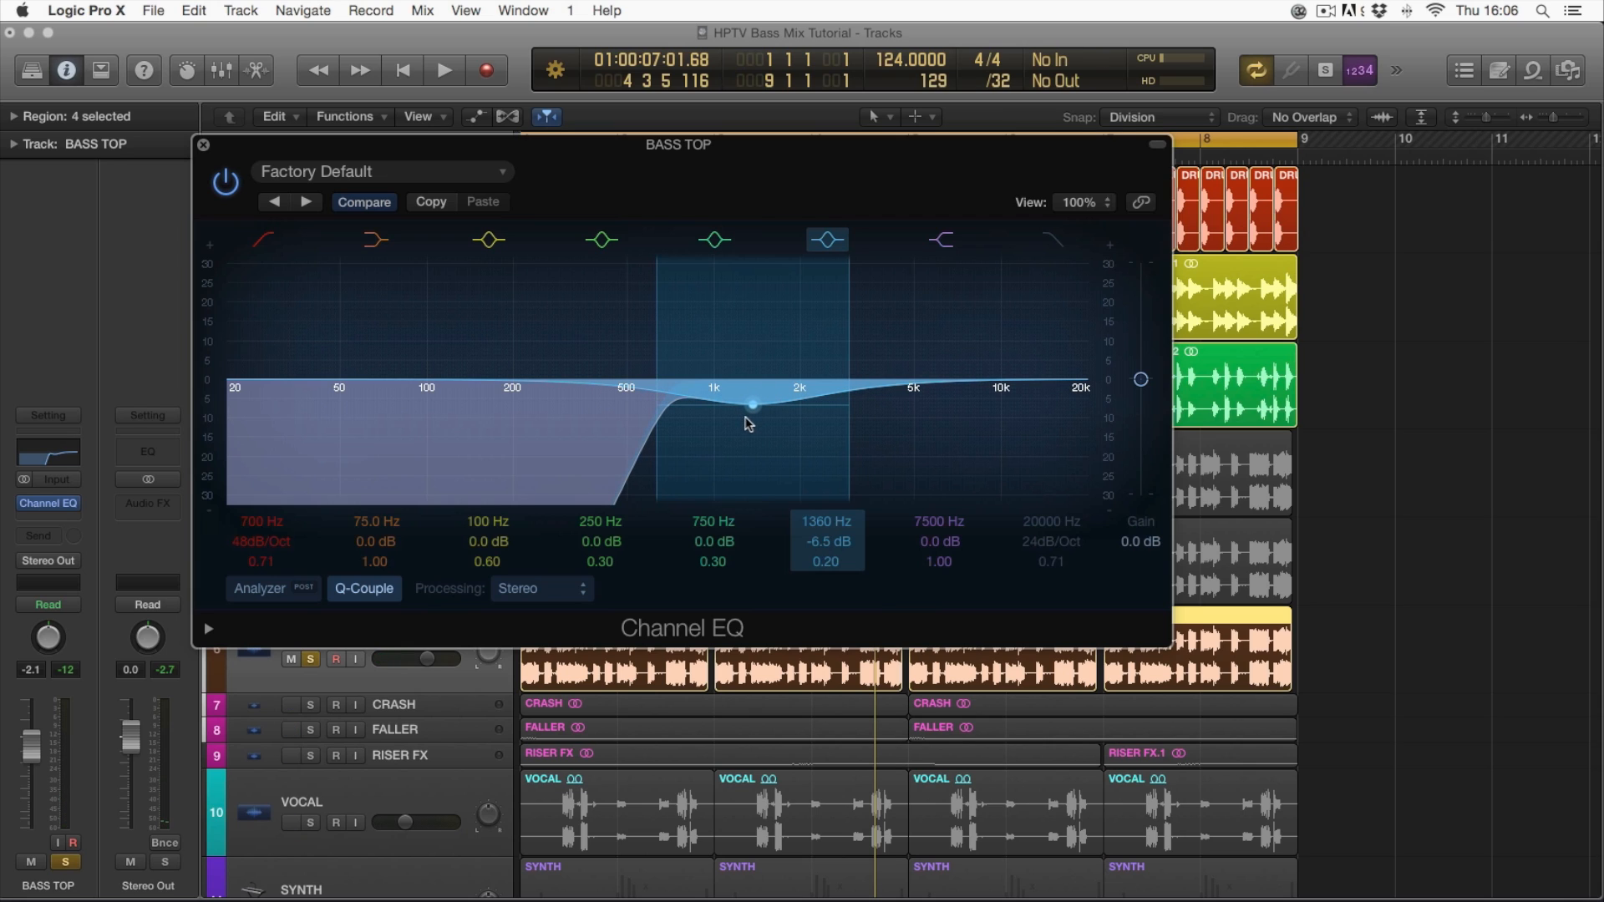
{"action": "mouse_move", "coordinate": [815, 571]}
{"action": "left_mouse_down"}
{"action": "mouse_move", "coordinate": [814, 539]}
{"action": "mouse_move", "coordinate": [817, 553]}
{"action": "left_mouse_up"}
{"action": "key", "text": "space"}
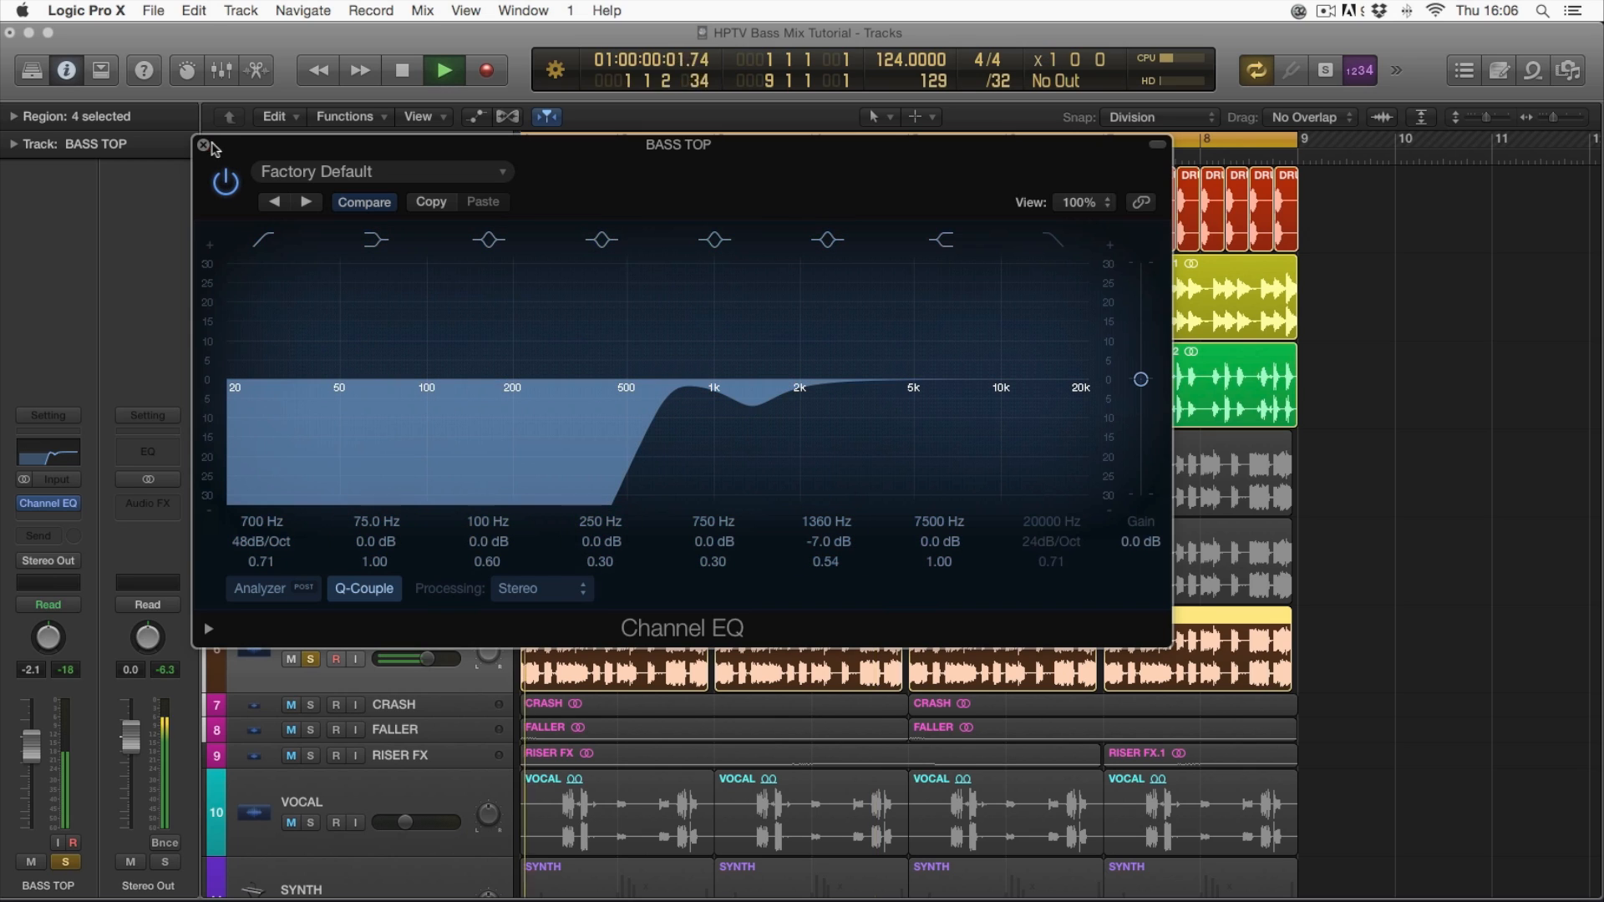
{"action": "left_click", "coordinate": [203, 146]}
- Restart playback and solo BASS MID together with BASS TOP and the drums
{"action": "key", "text": "space"}
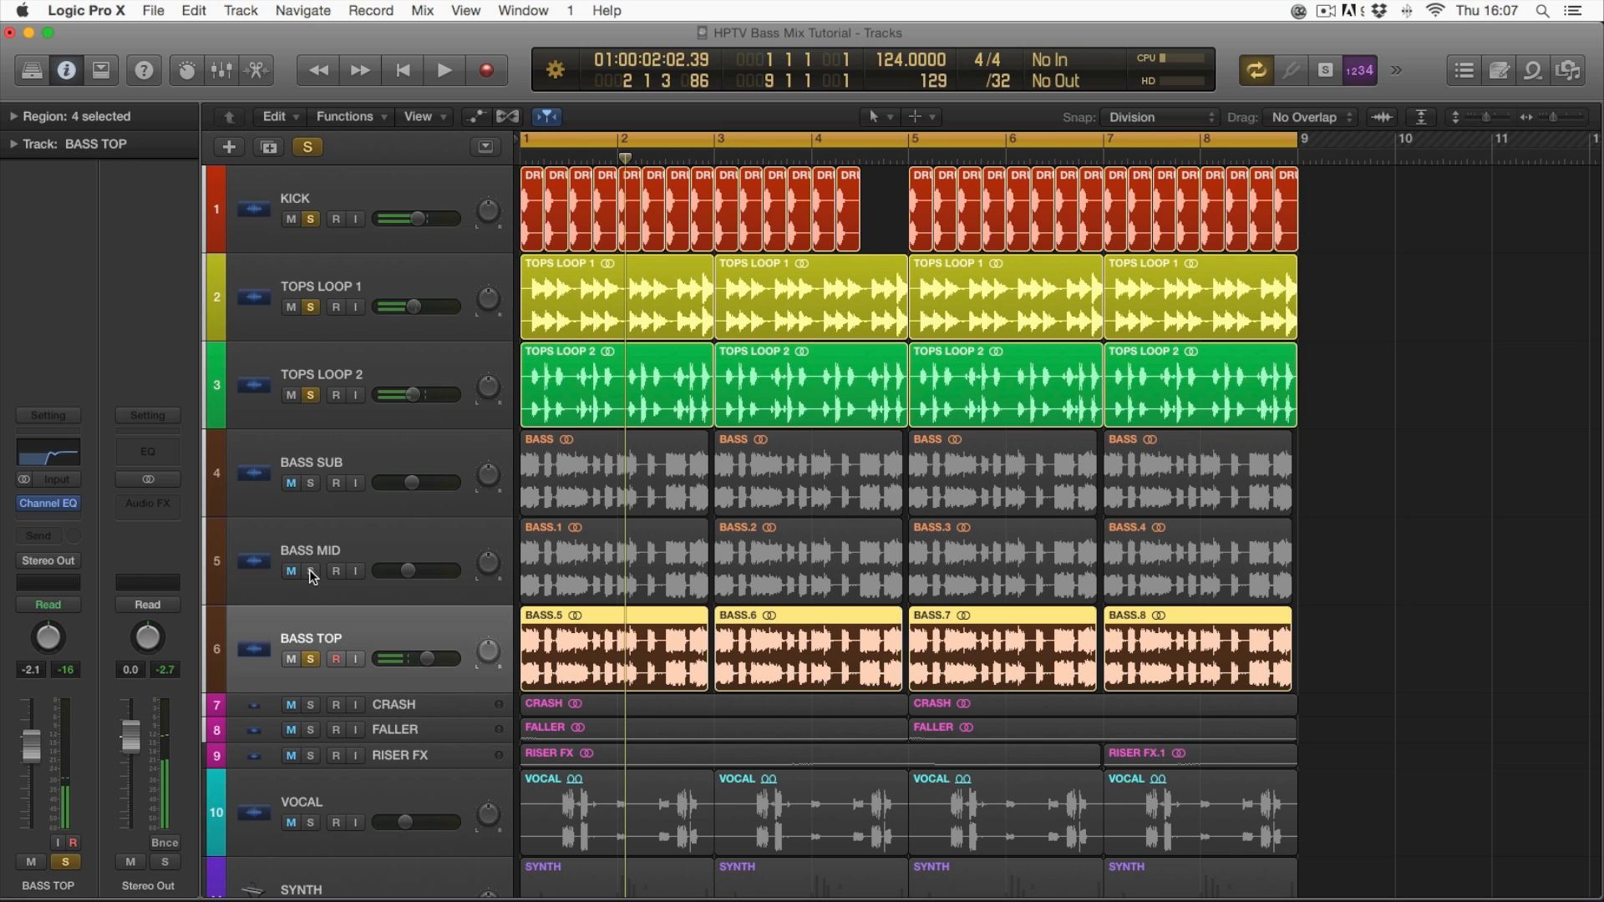
{"action": "key", "text": "space"}
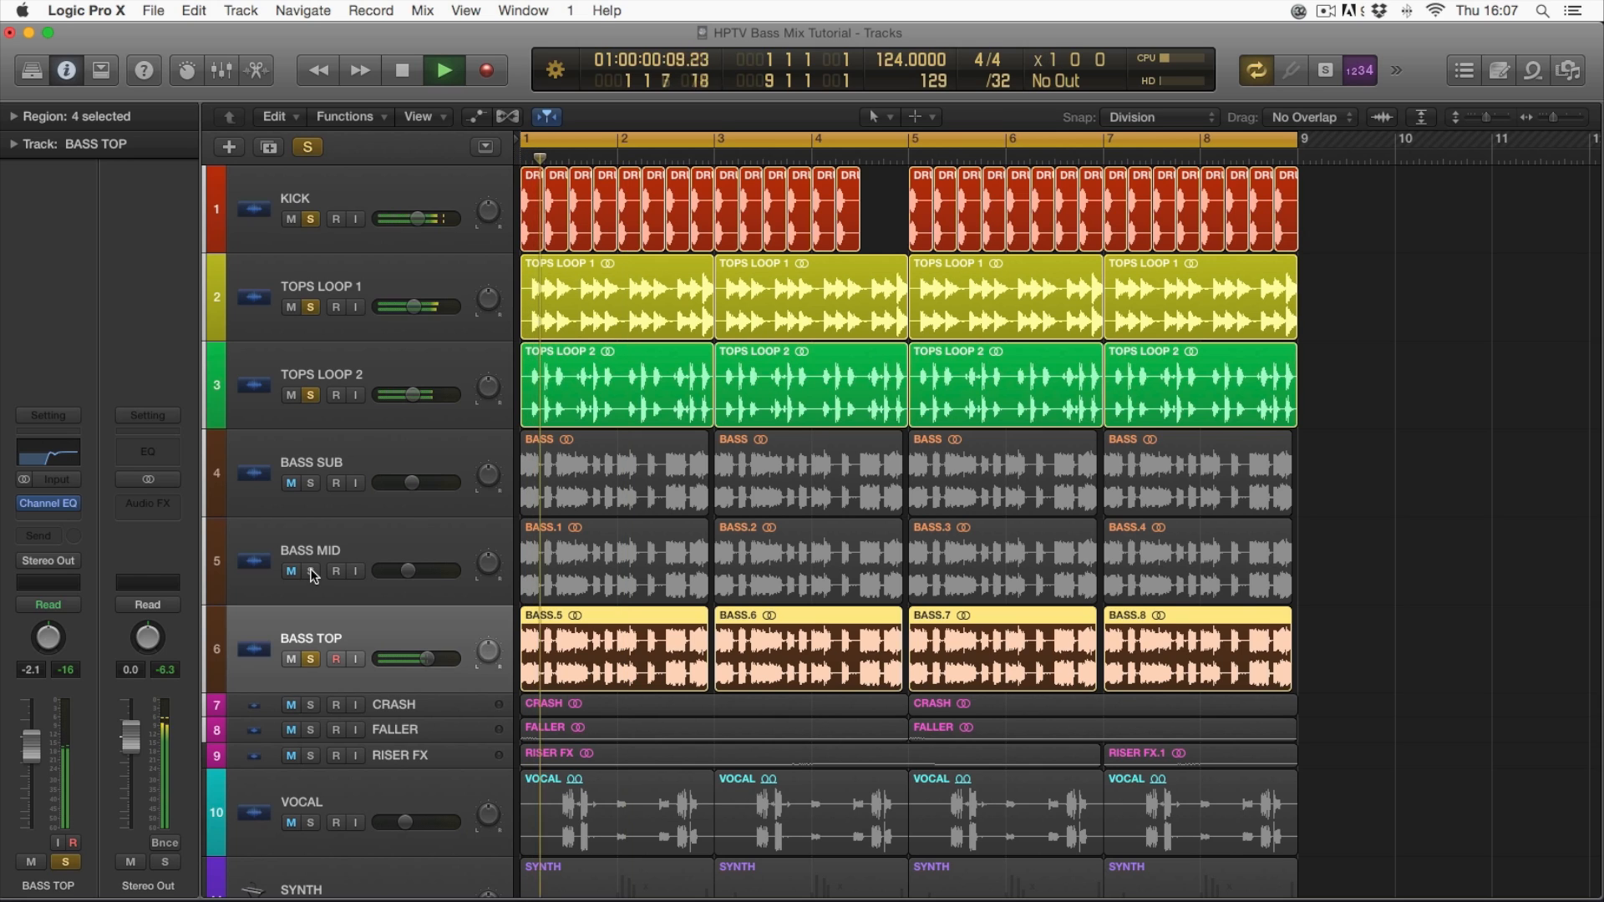
{"action": "left_click", "coordinate": [311, 571]}
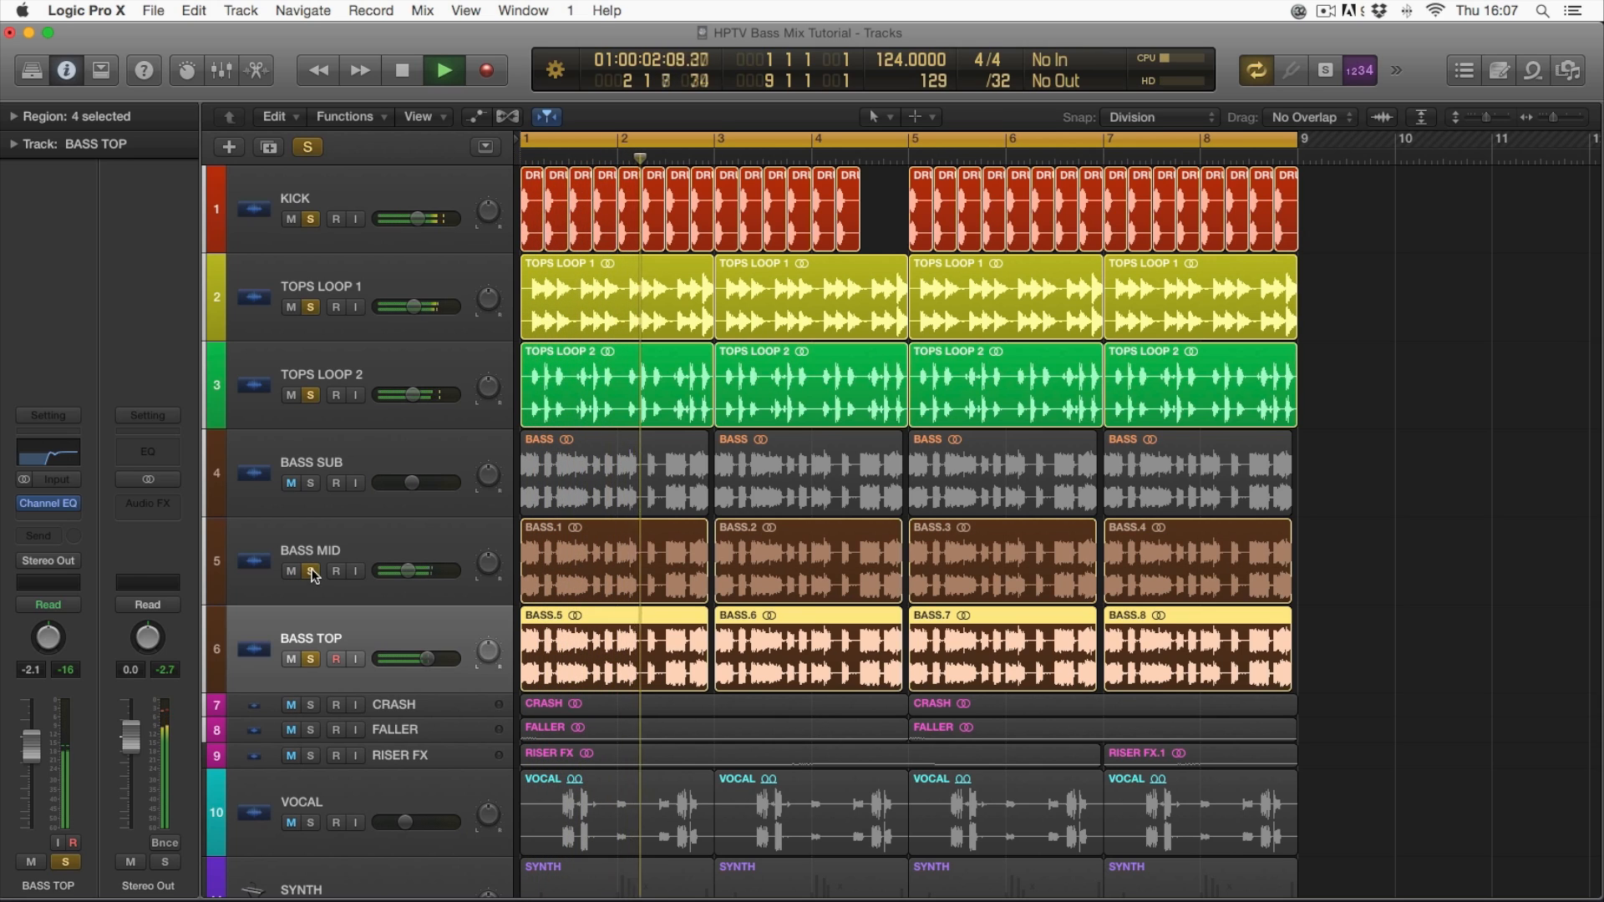
- Balance BASS TOP at -4.9 dB and the newly soloed BASS SUB at -4.5 dB while the loop plays
{"action": "left_click_drag", "start_coordinate": [427, 658], "coordinate": [417, 658]}
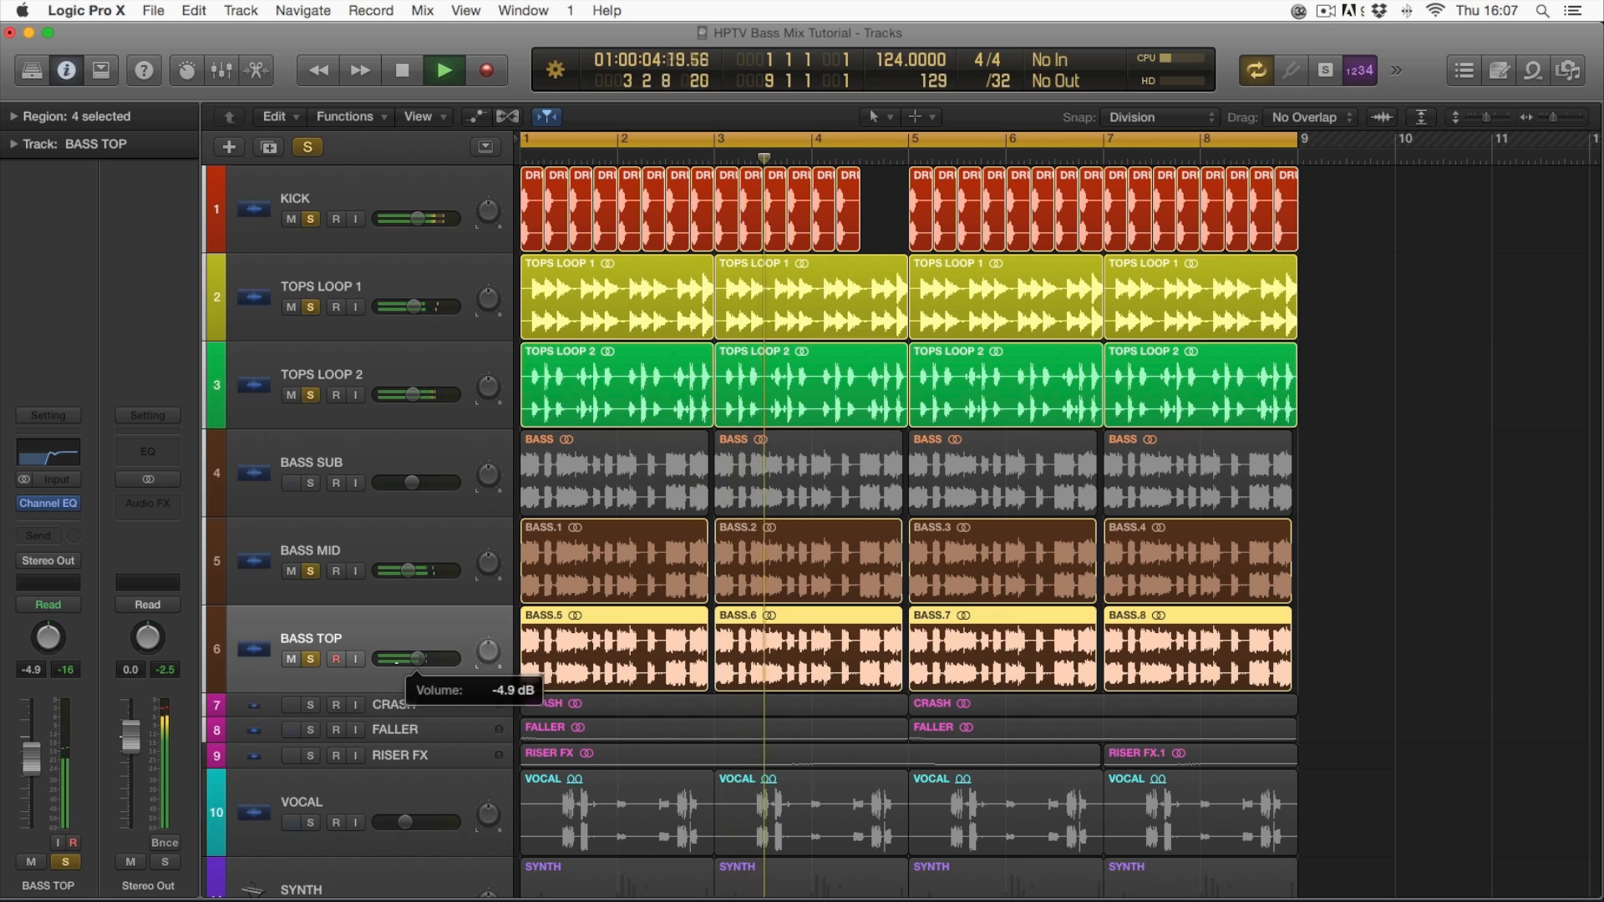
{"action": "left_click", "coordinate": [311, 485]}
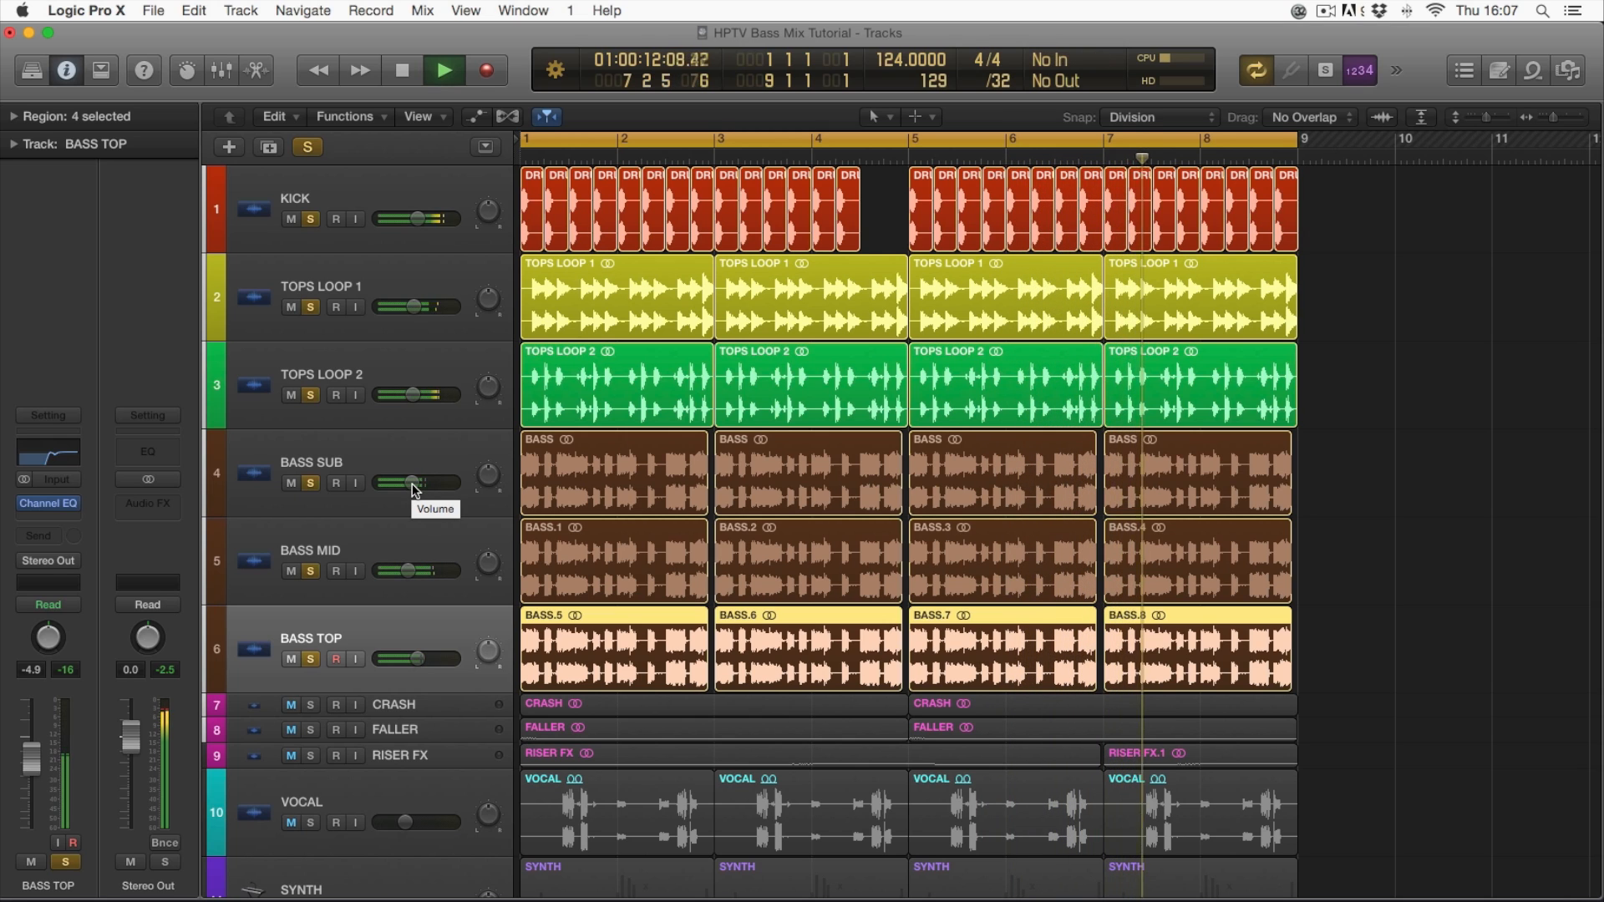
{"action": "key", "text": "space"}
{"action": "key", "text": "space"}
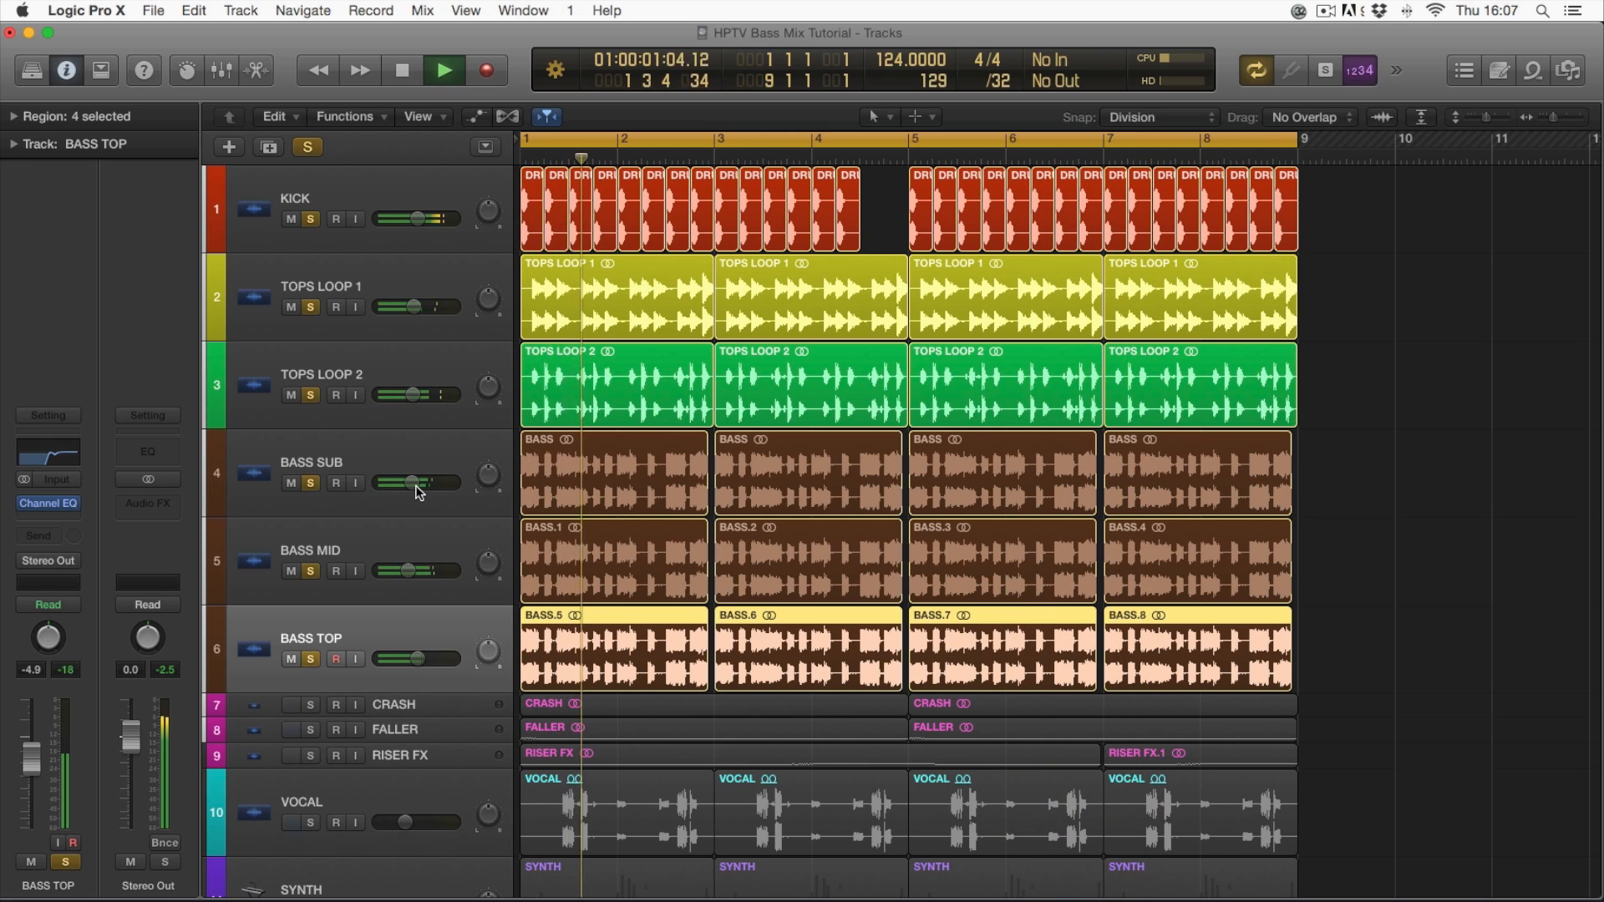
{"action": "left_click_drag", "start_coordinate": [412, 484], "coordinate": [420, 484]}
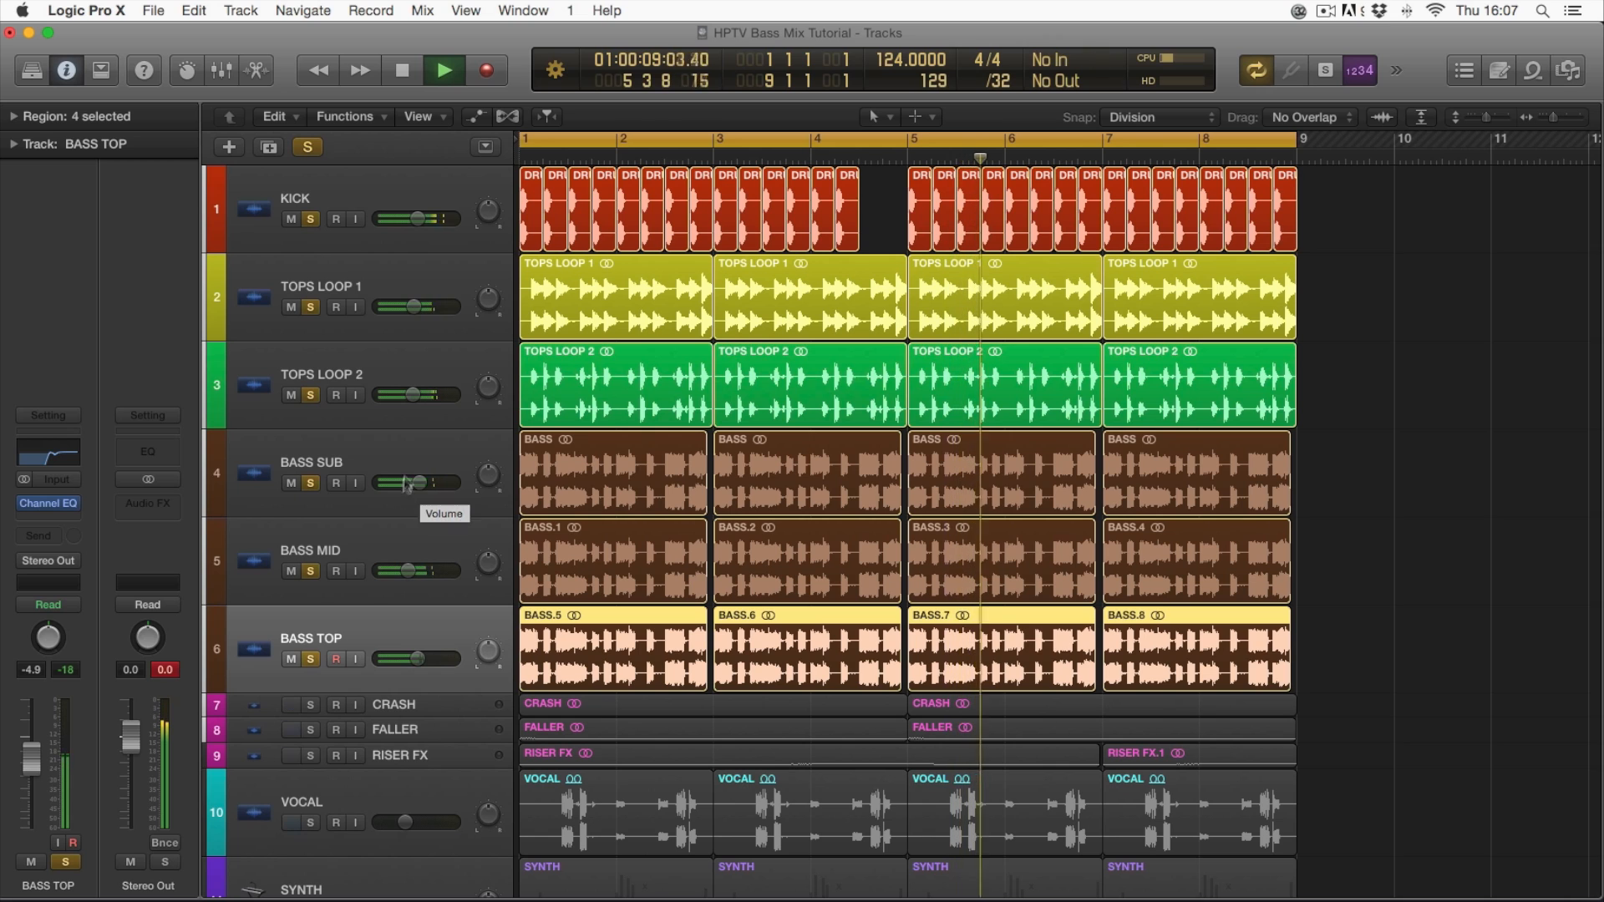
- Open the Compressor on BASS SUB and restart playback from the beginning
{"action": "left_click", "coordinate": [373, 458]}
{"action": "key", "text": "space"}
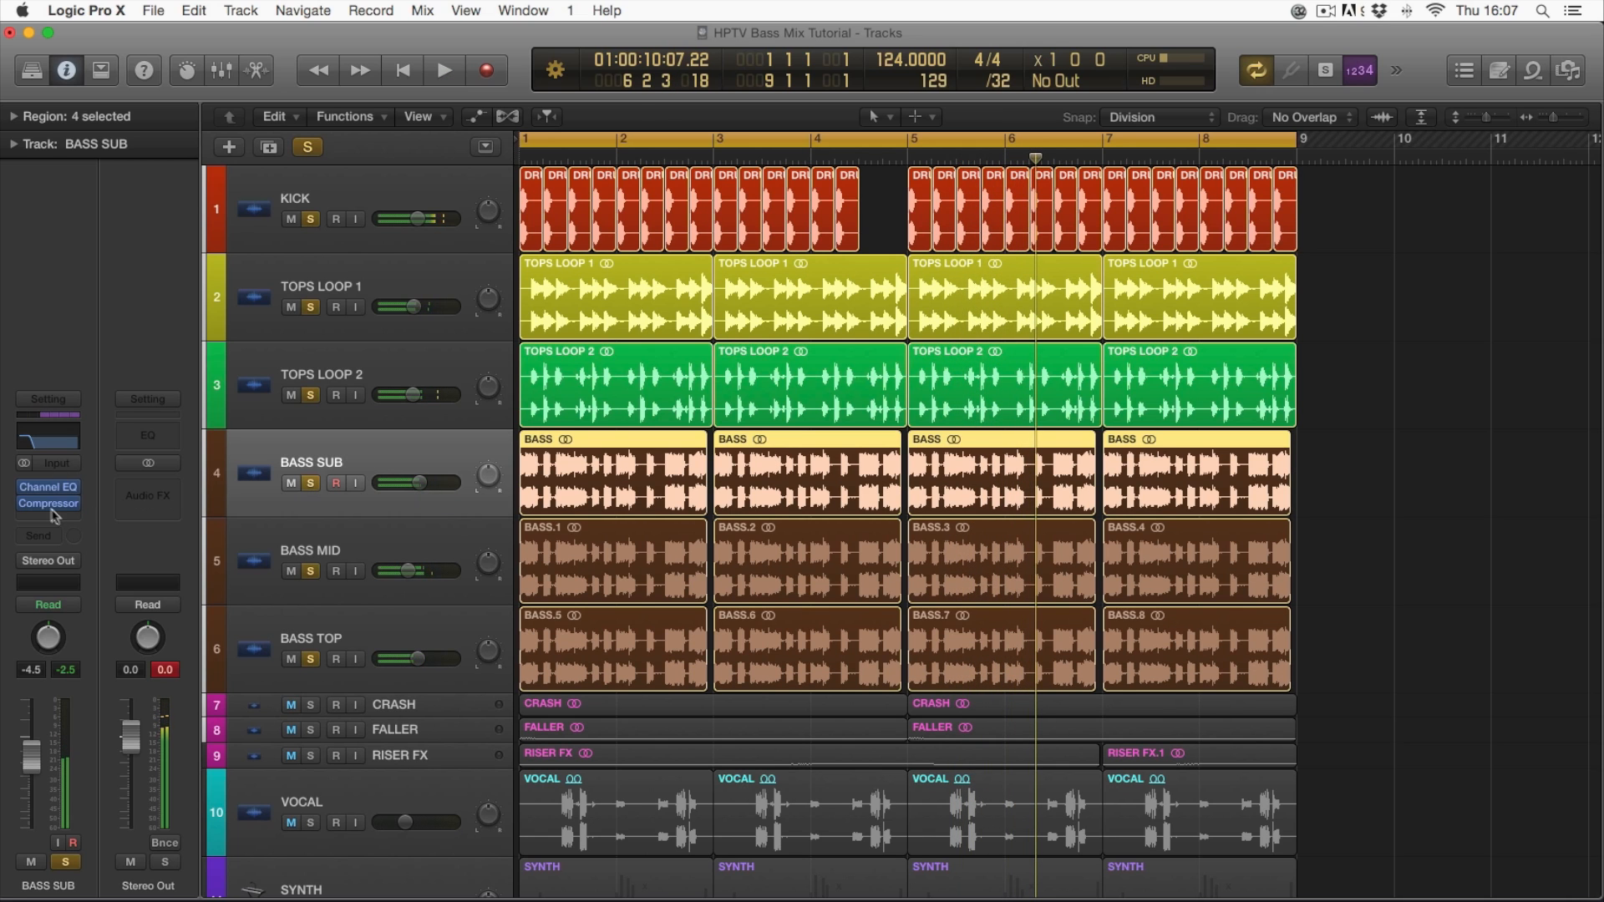
{"action": "left_click", "coordinate": [48, 503]}
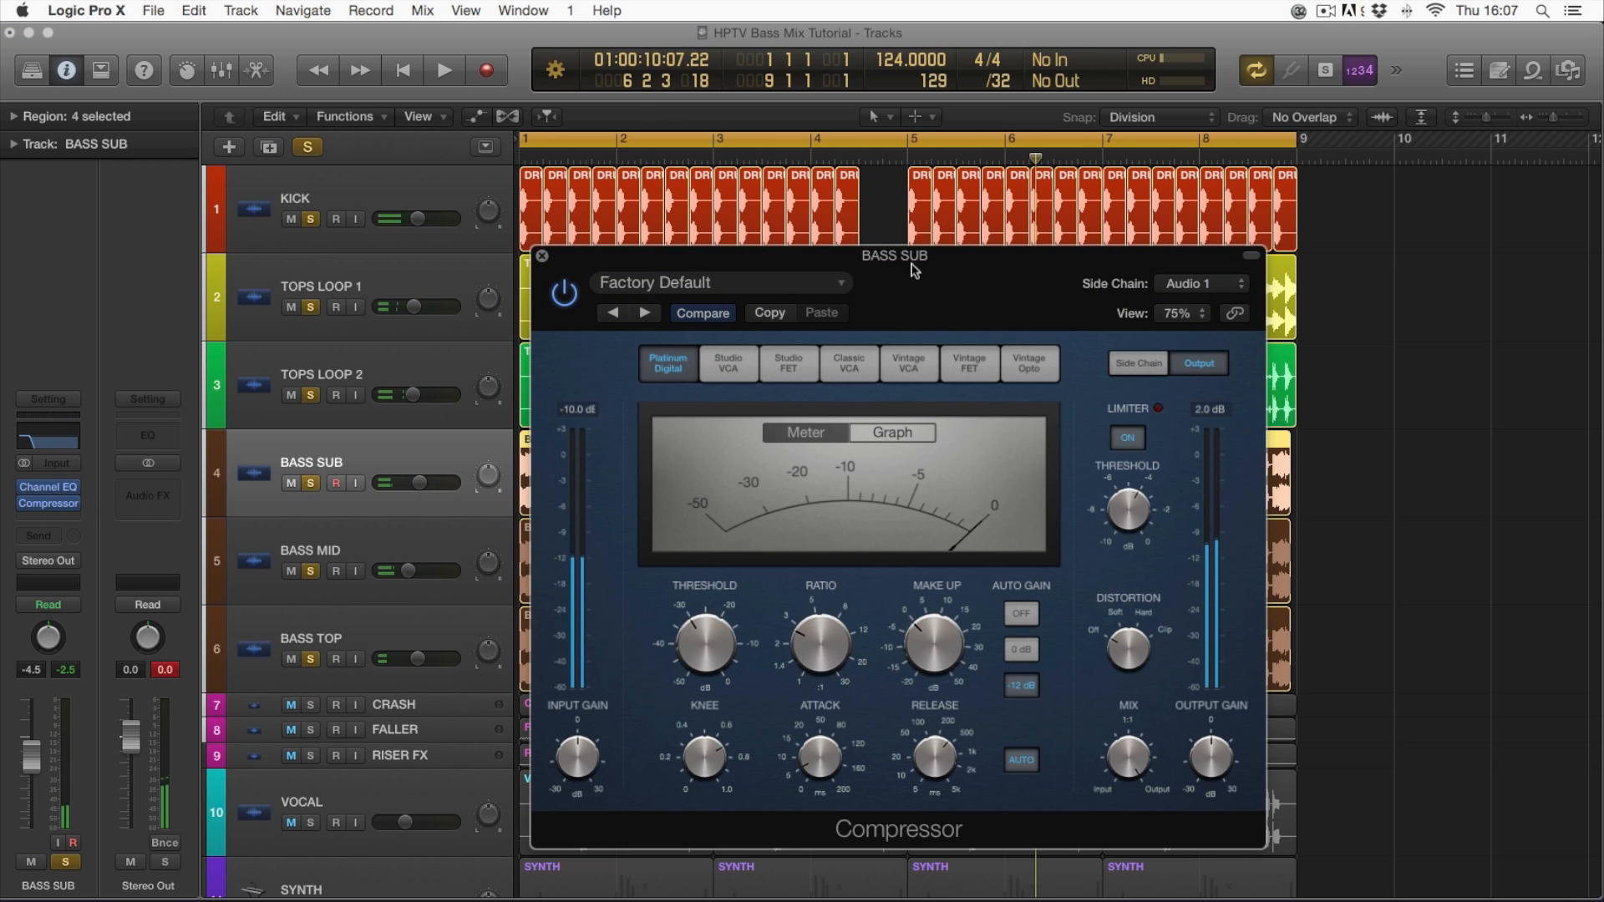
{"action": "left_click_drag", "start_coordinate": [910, 266], "coordinate": [866, 206]}
{"action": "key", "text": "Return"}
{"action": "key", "text": "space"}
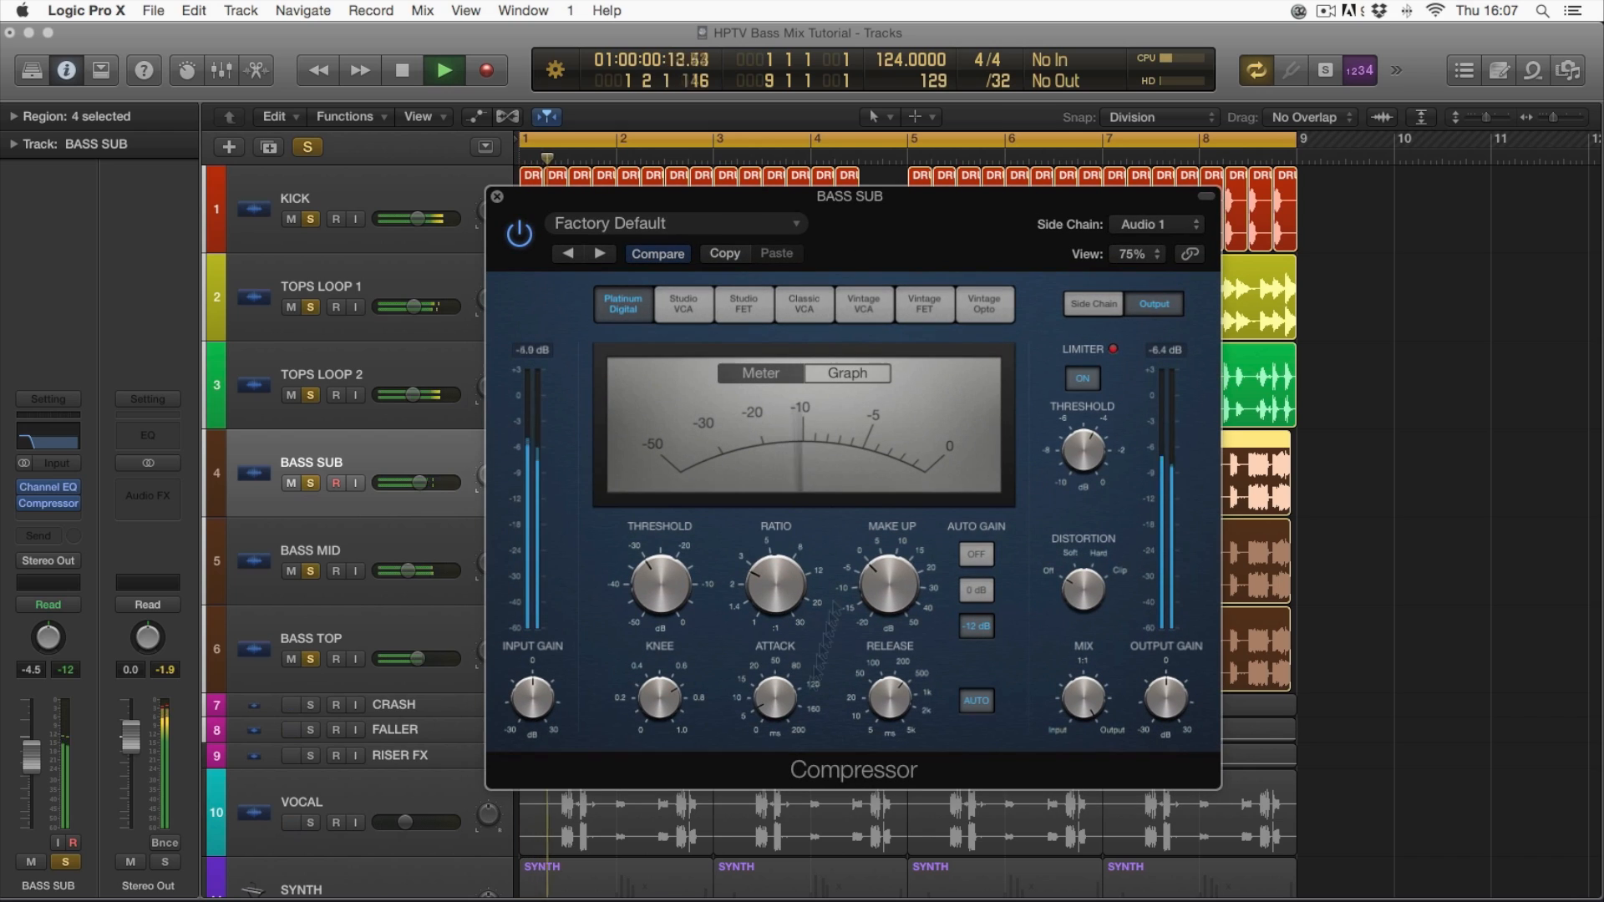
- Raise the threshold and the ratio (to about 5:1) on BASS SUB's Compressor and switch off its limiter
{"action": "left_click_drag", "start_coordinate": [668, 591], "coordinate": [671, 550]}
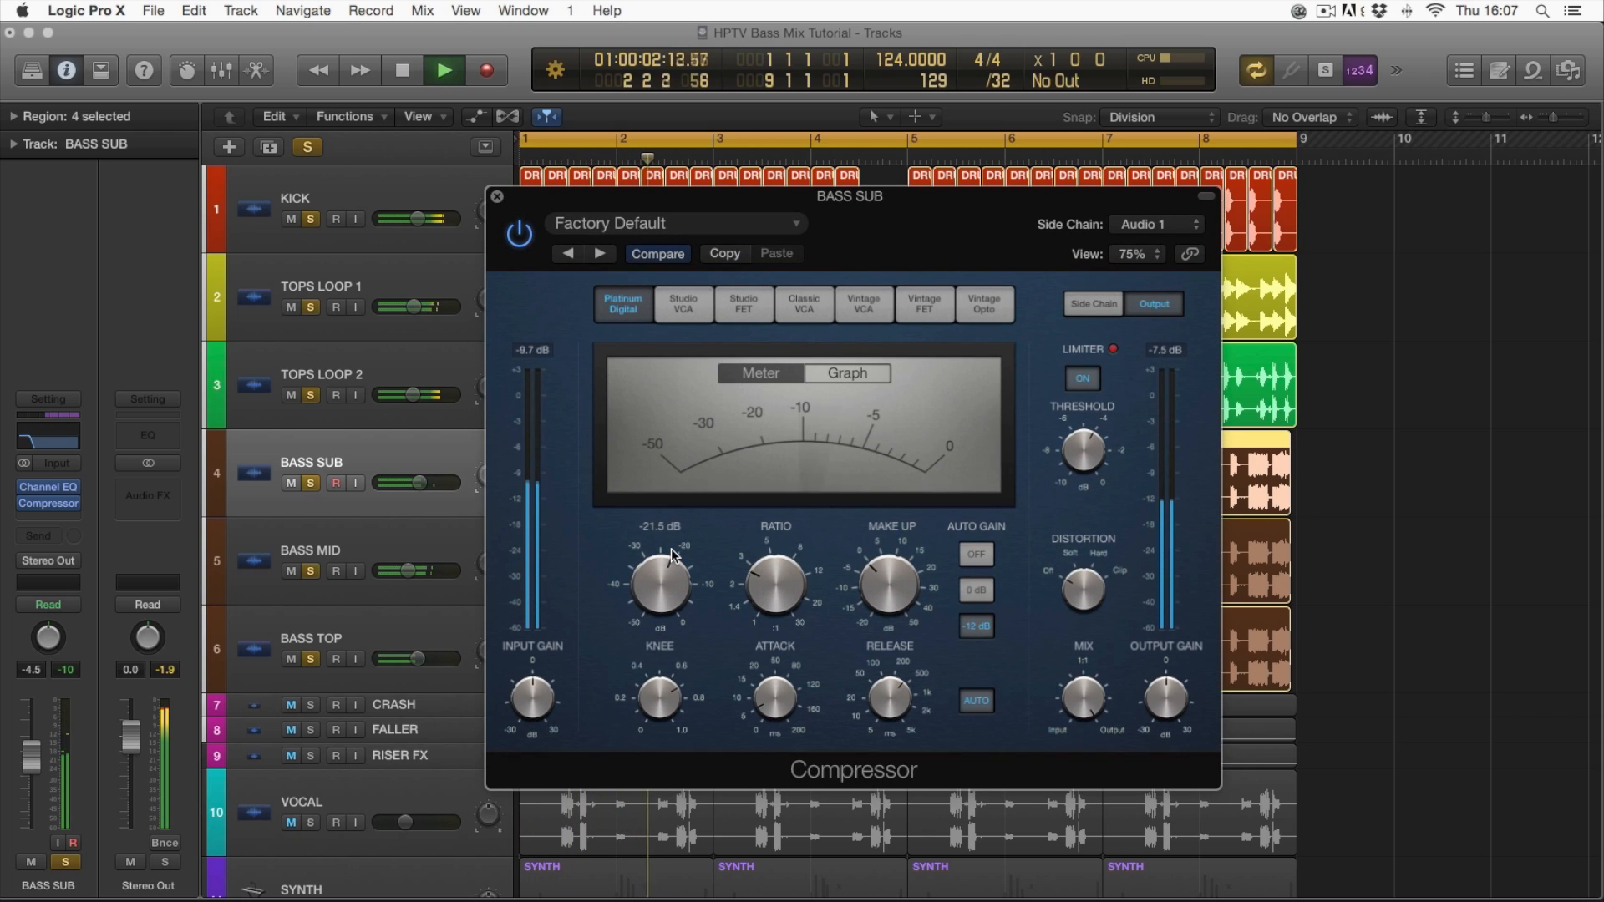
{"action": "left_click", "coordinate": [775, 573]}
{"action": "left_click_drag", "start_coordinate": [776, 565], "coordinate": [776, 568]}
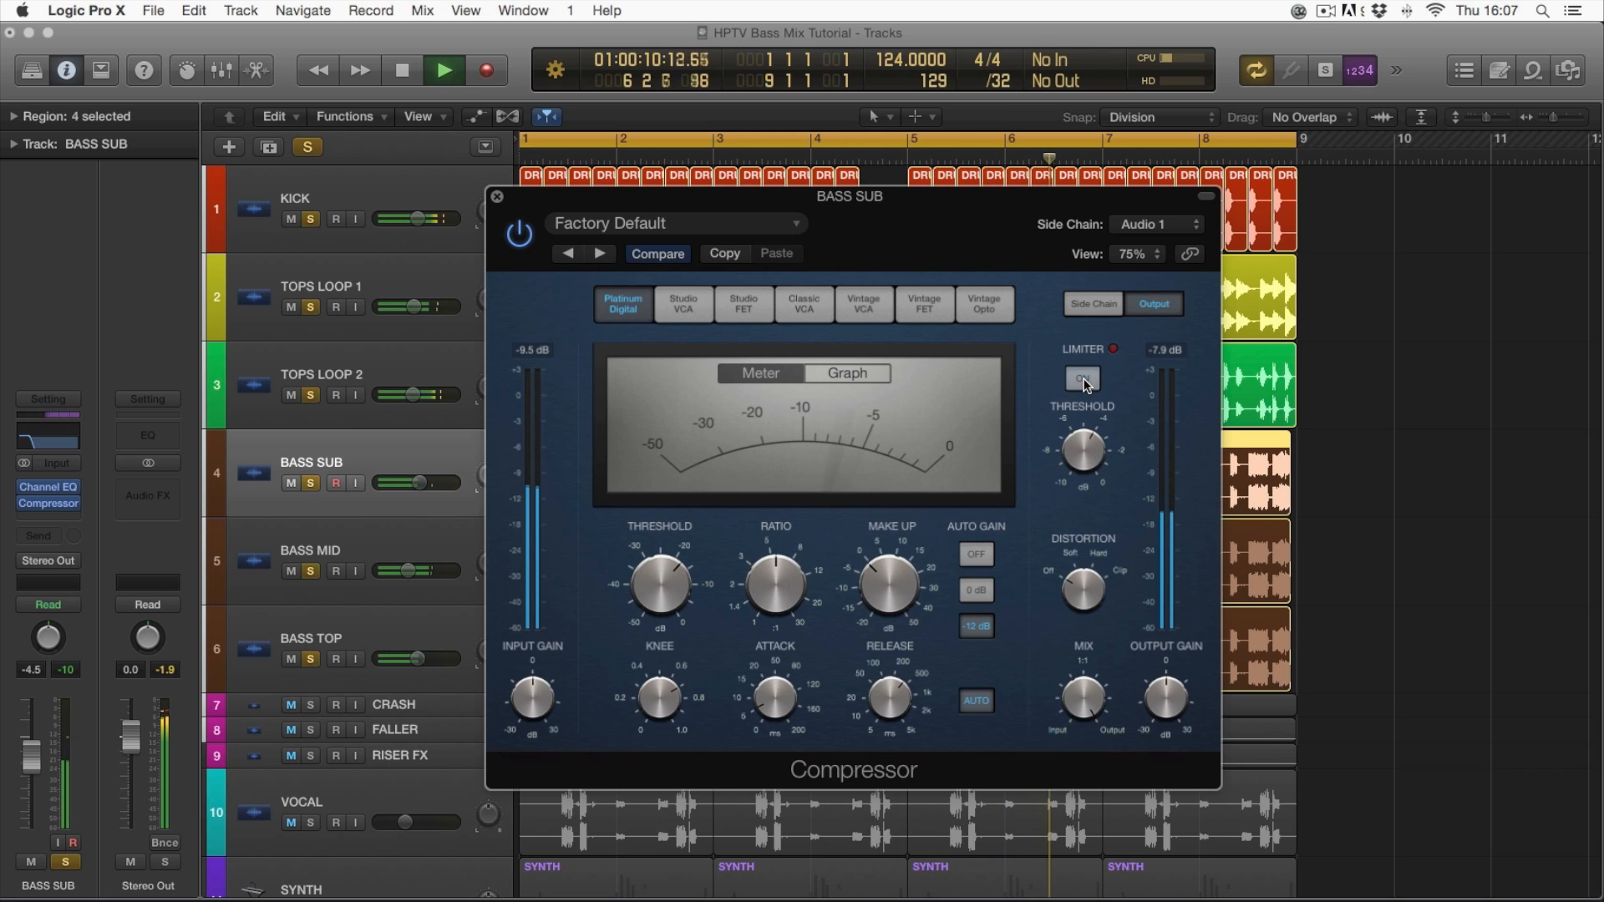
{"action": "left_click_drag", "start_coordinate": [919, 196], "coordinate": [1099, 415]}
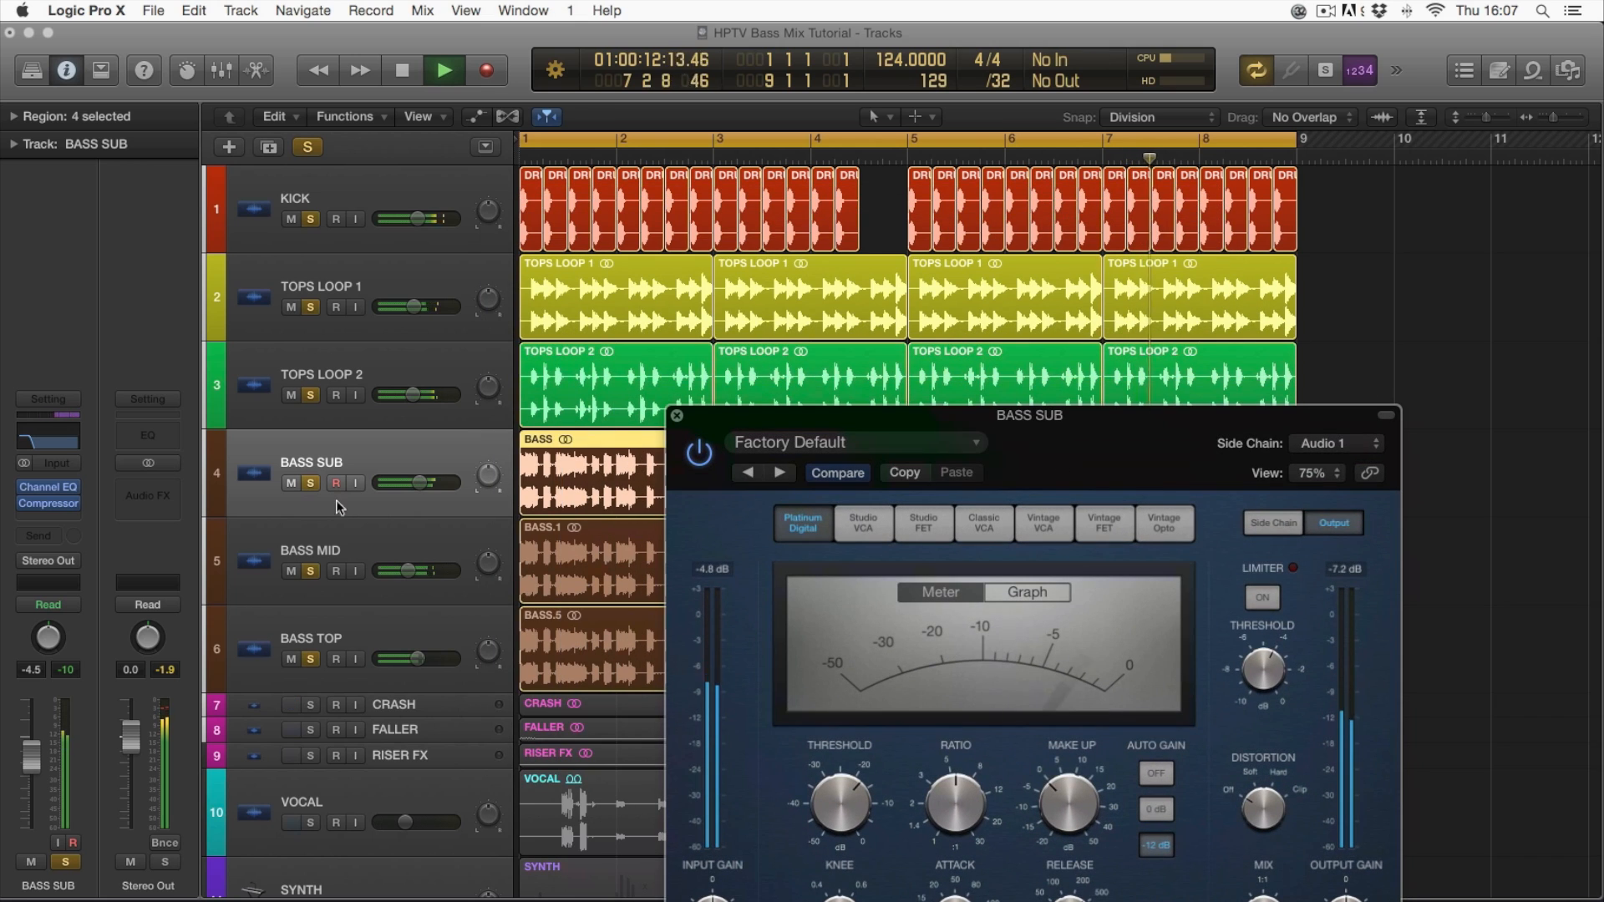
- Raise BASS SUB to -1.8 dB with BASS MID and BASS TOP unsoloed, and solo BASS MID again
{"action": "left_click_drag", "start_coordinate": [310, 570], "coordinate": [321, 668]}
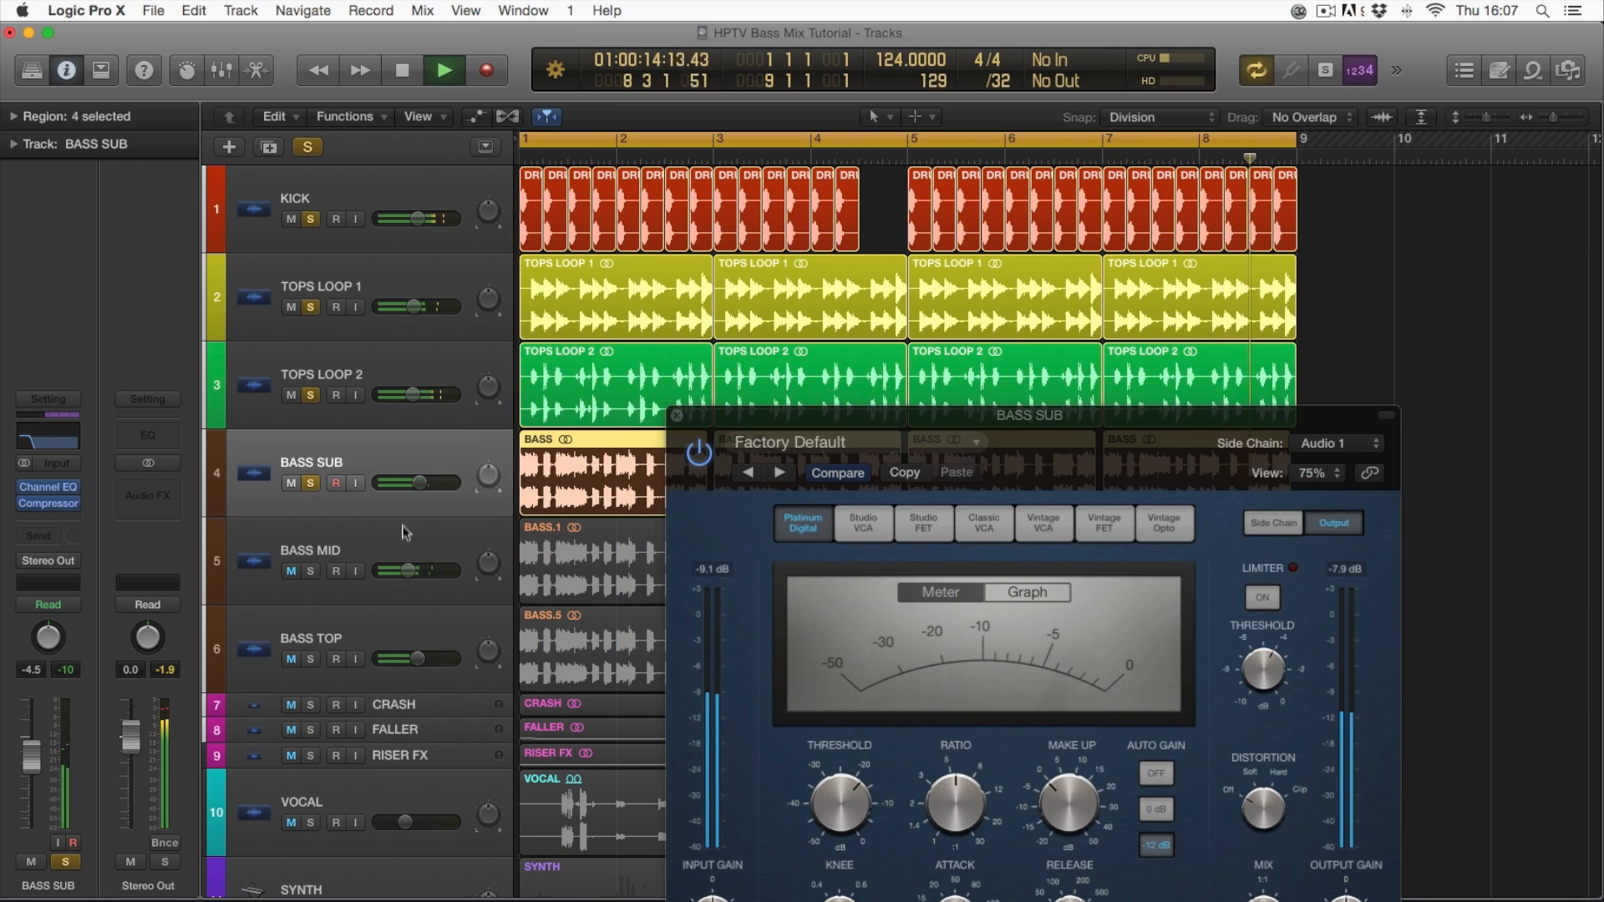
{"action": "left_click_drag", "start_coordinate": [420, 483], "coordinate": [427, 482]}
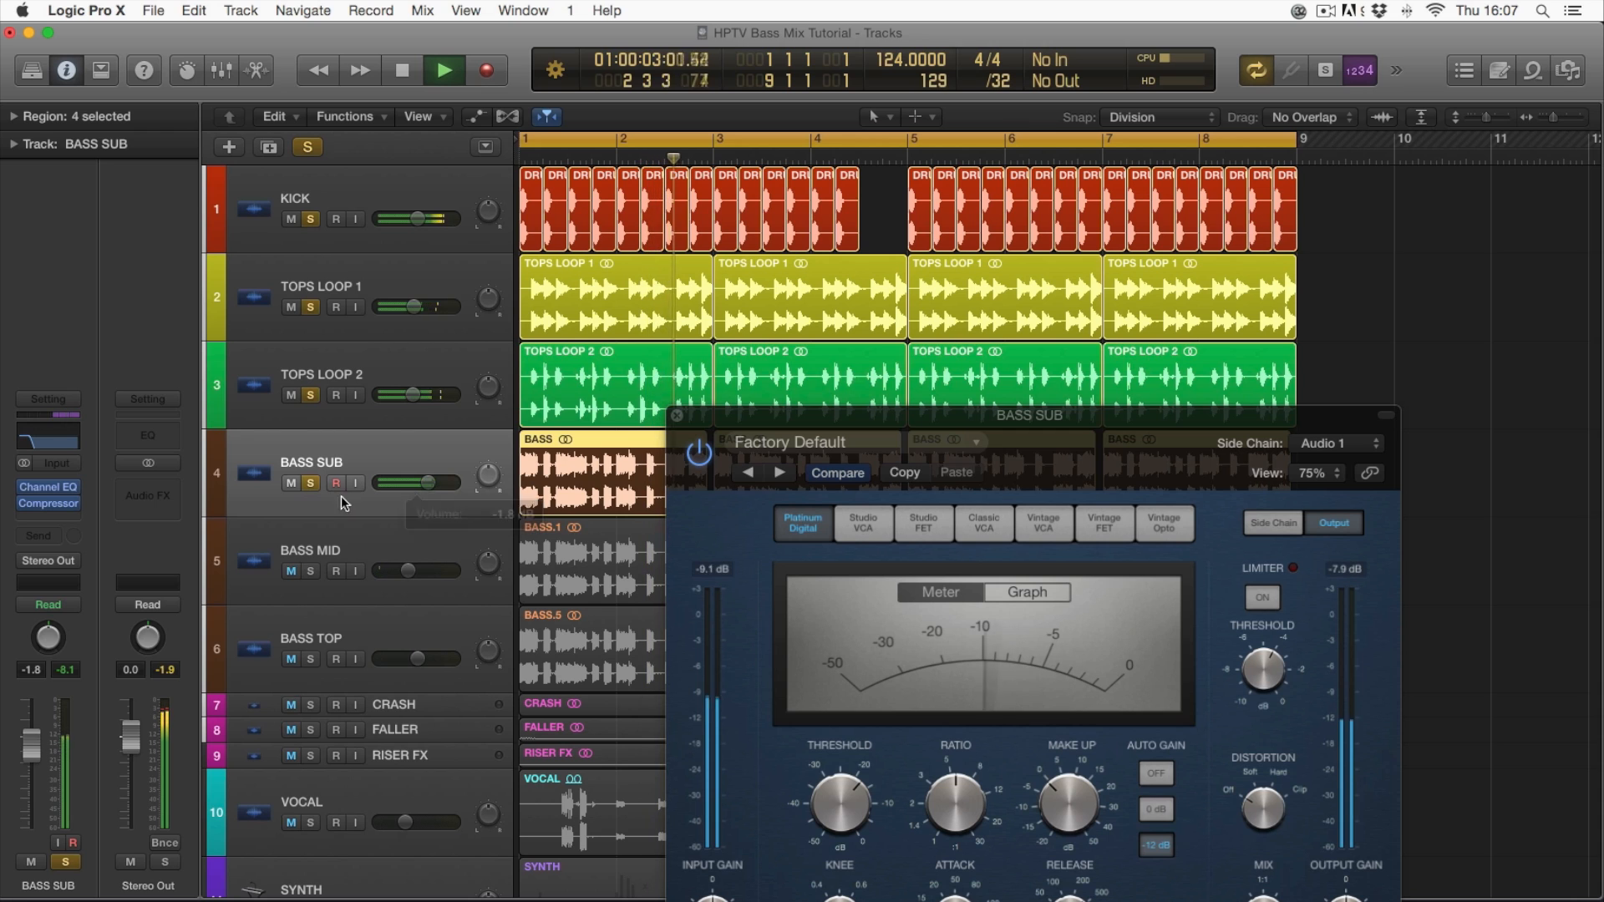
{"action": "left_click", "coordinate": [310, 571]}
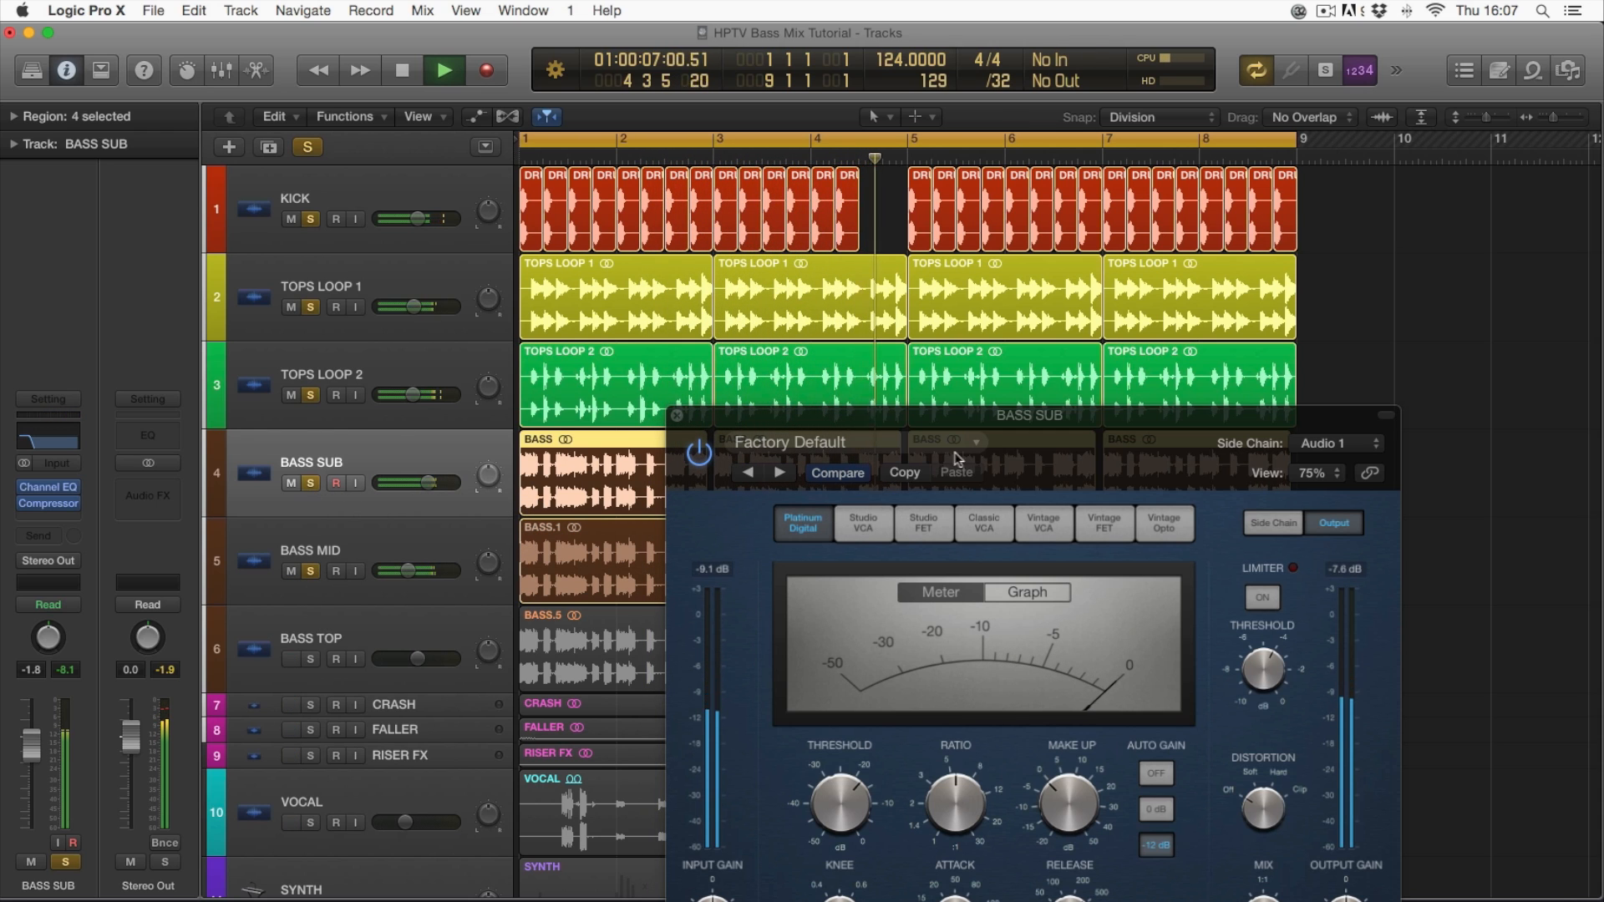
- Stop playback, close BASS SUB's Compressor and deselect the regions
{"action": "left_click_drag", "start_coordinate": [1039, 446], "coordinate": [949, 310]}
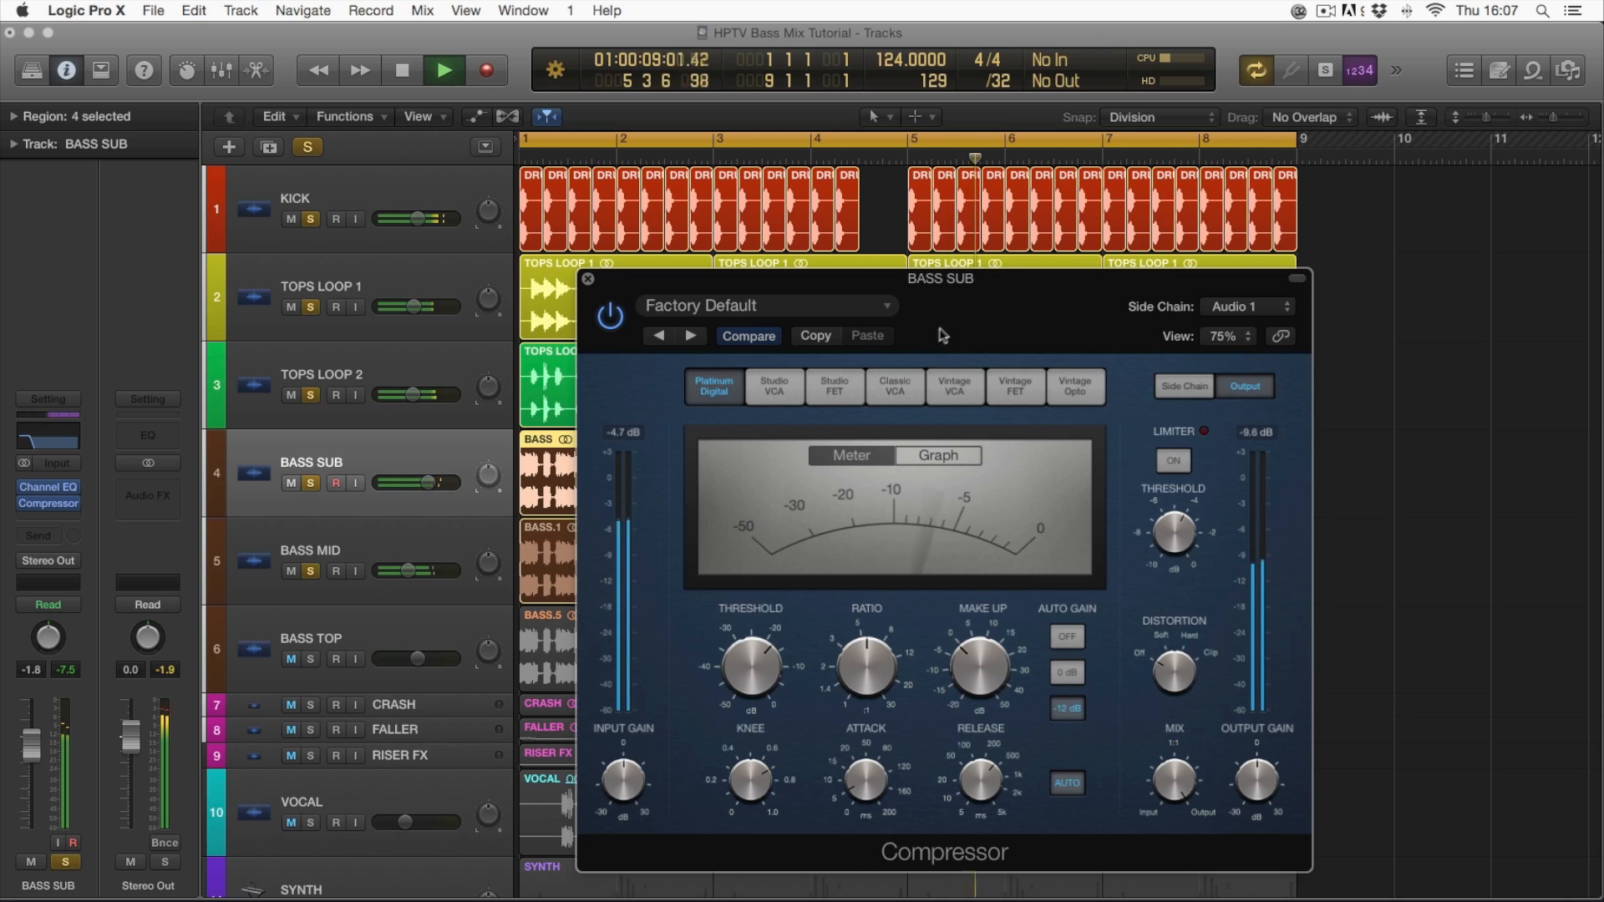
{"action": "key", "text": "space"}
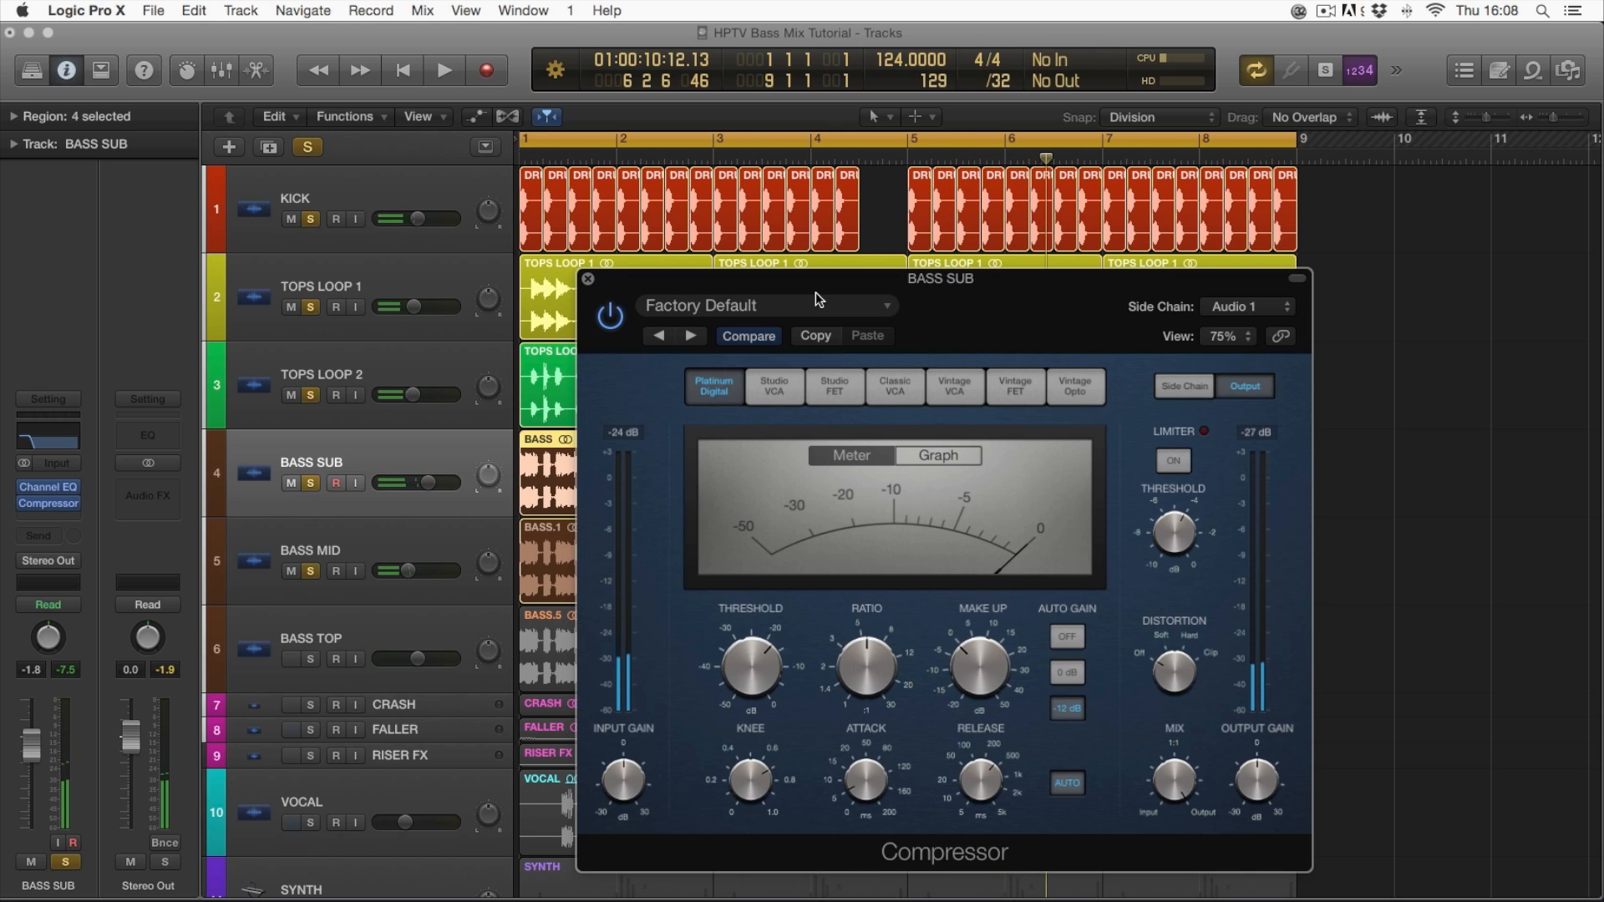
{"action": "left_click", "coordinate": [588, 279]}
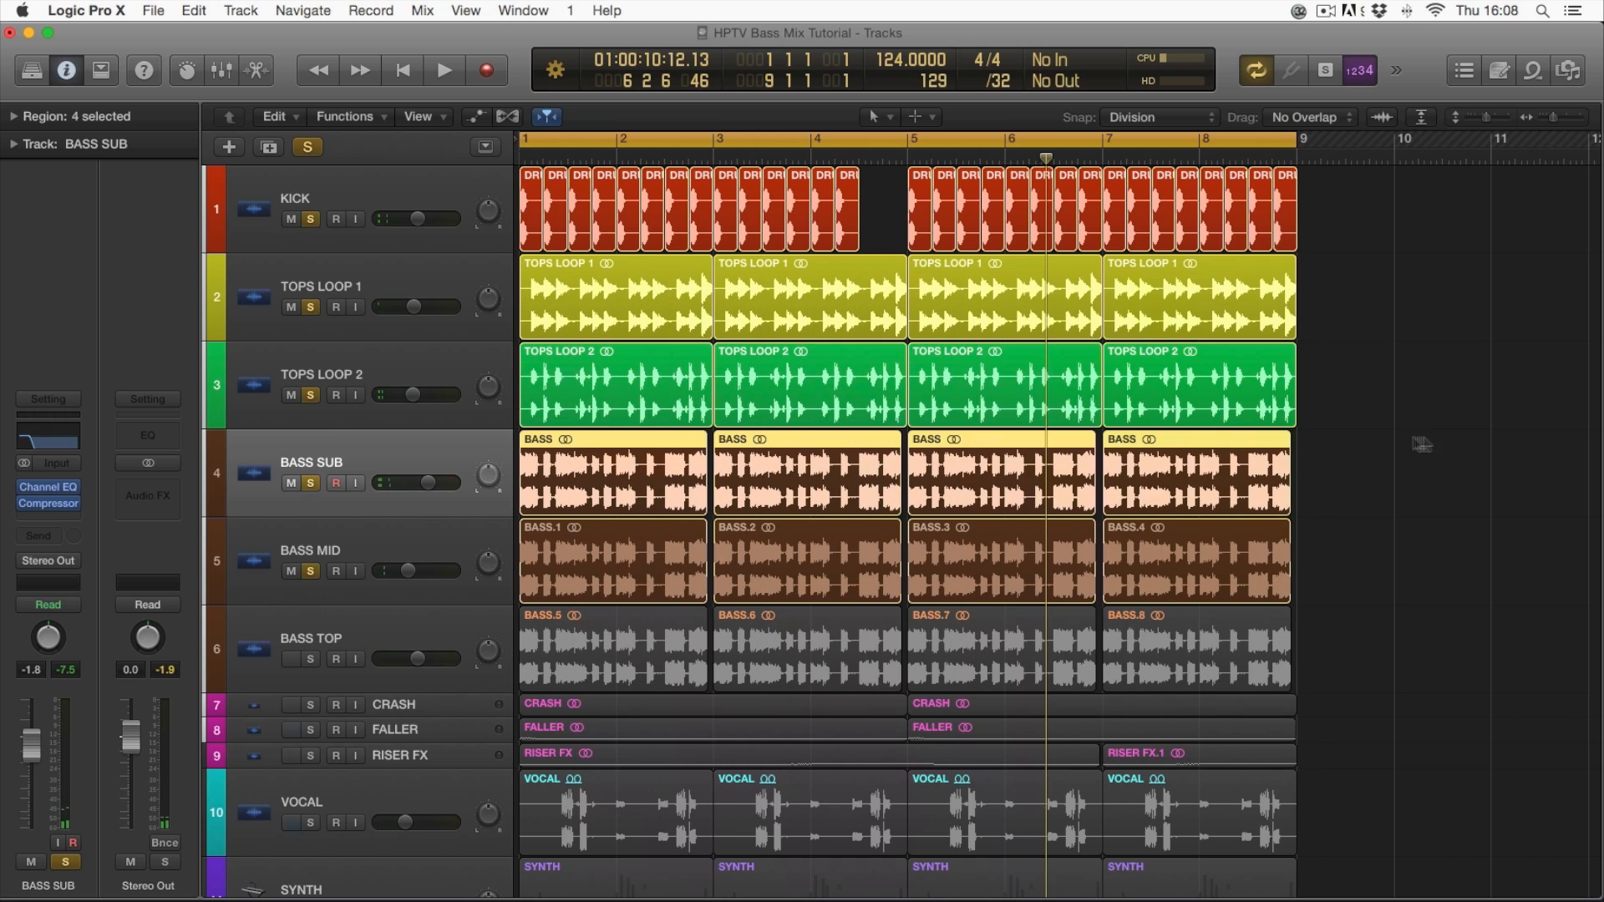
{"action": "left_click", "coordinate": [1435, 443]}
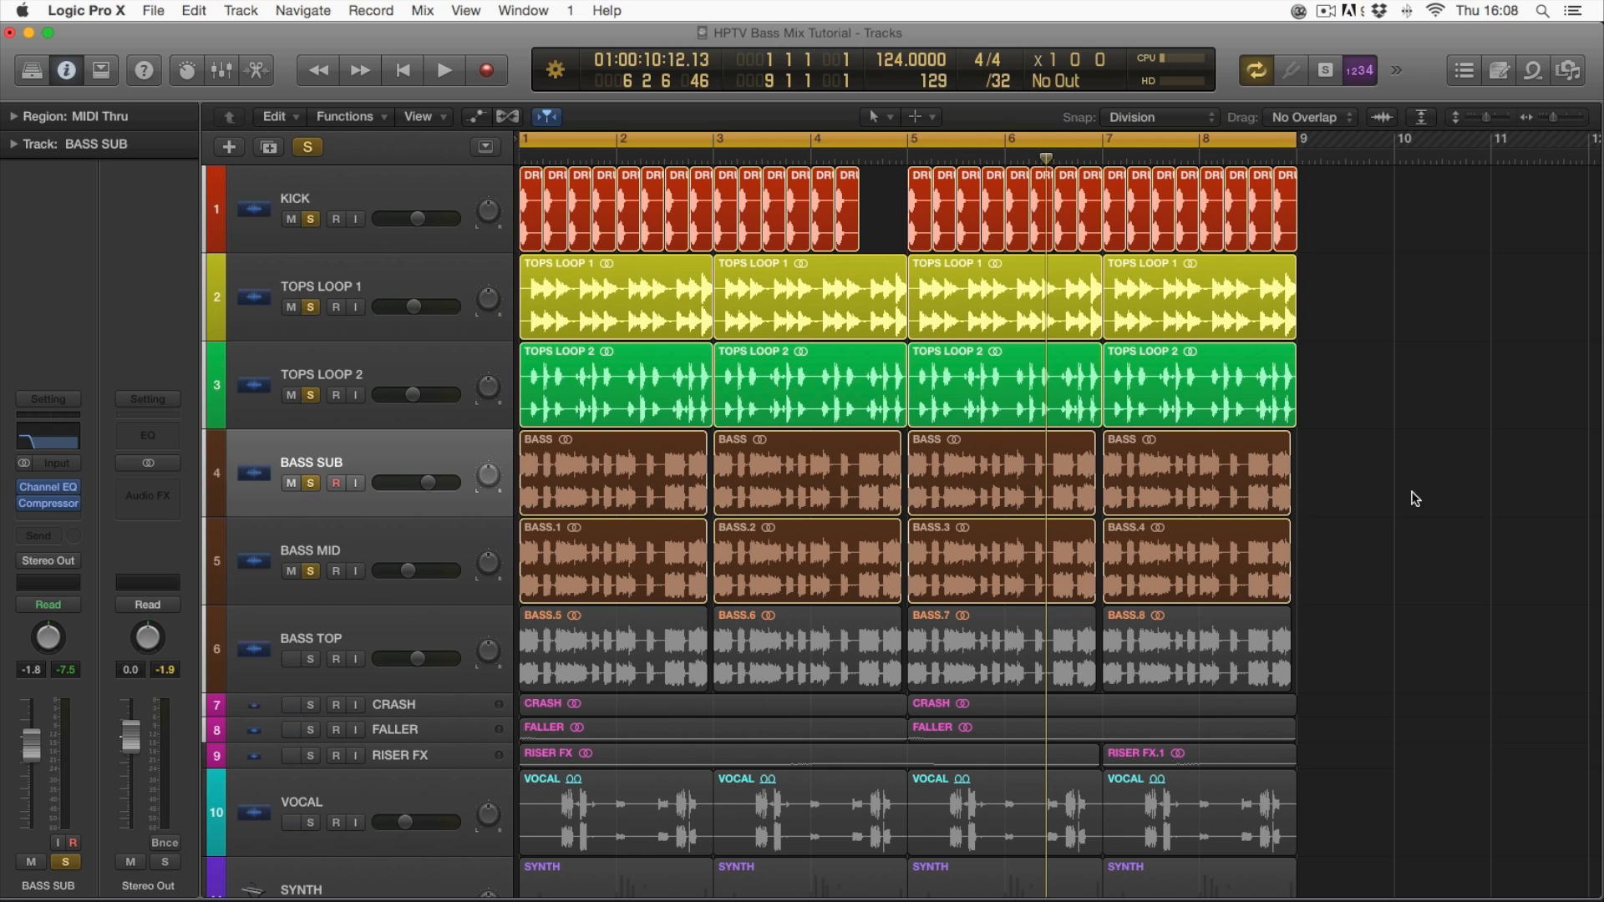
- Add BASS TOP back to the solo and lower BASS SUB to -2.7 dB during playback
{"action": "scroll", "coordinate": [468, 566], "scroll_direction": "down", "scroll_amount": 1}
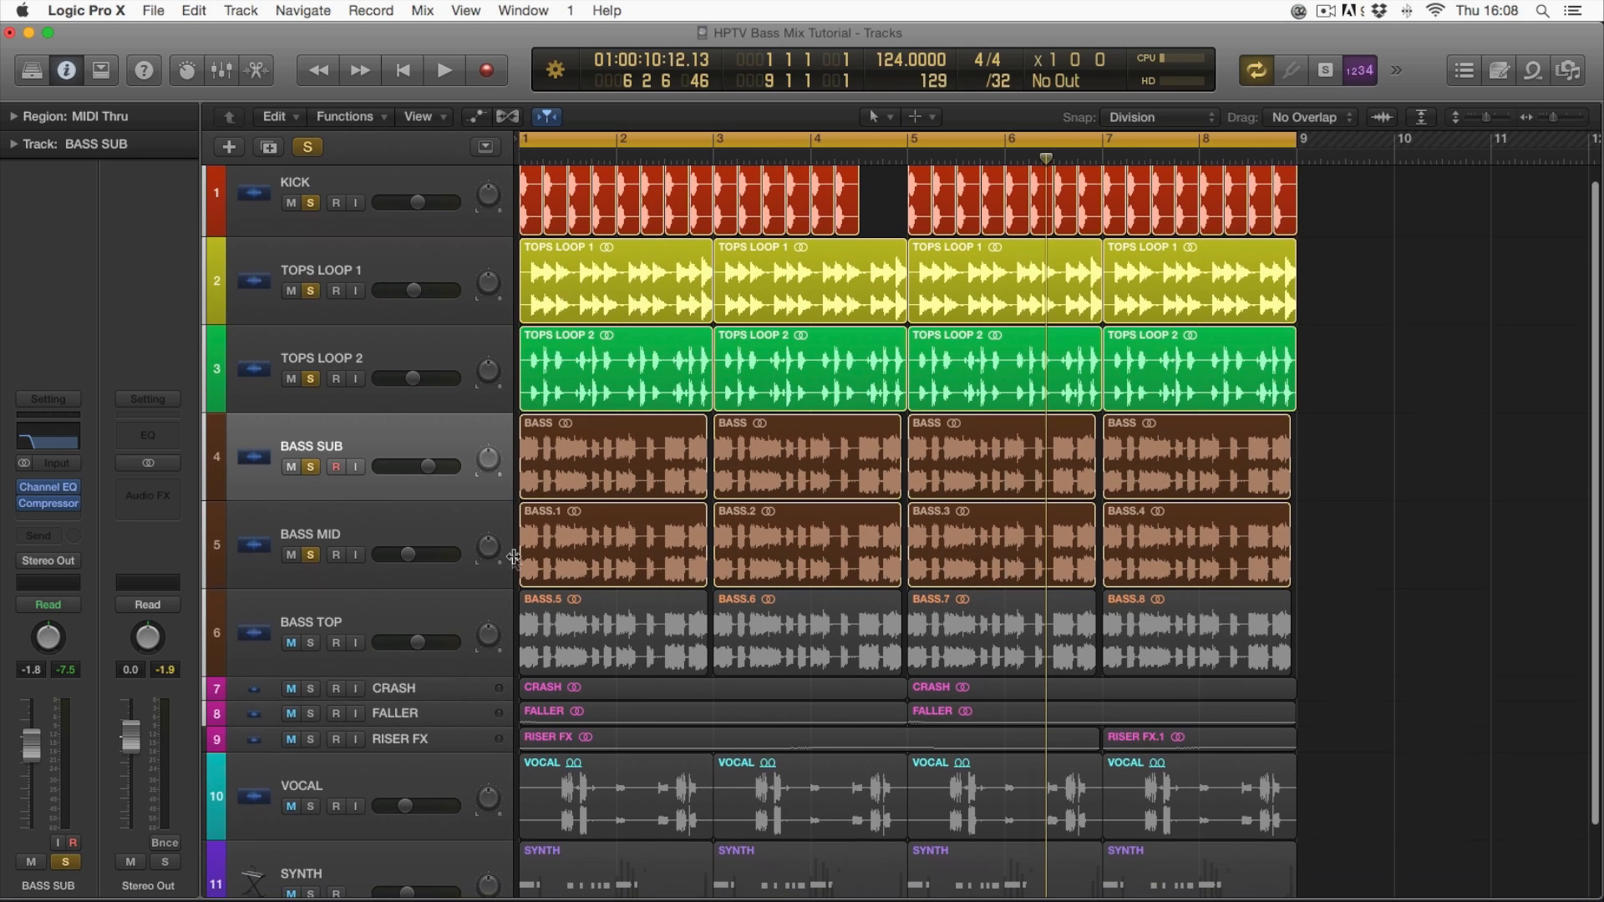
{"action": "left_click", "coordinate": [312, 643]}
{"action": "key", "text": "space"}
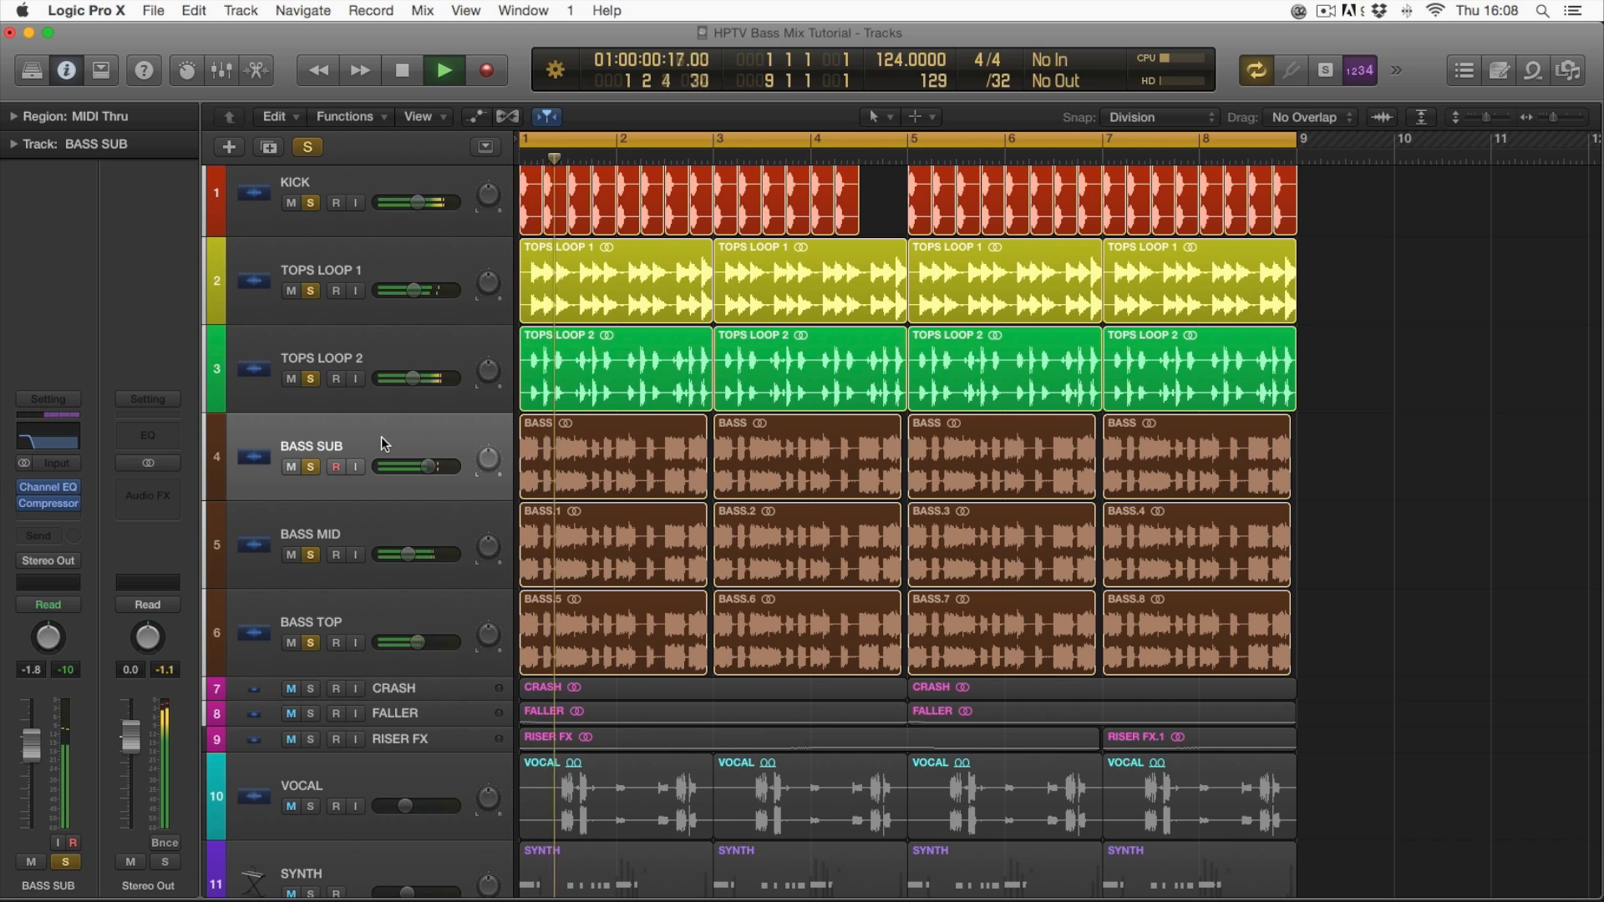
{"action": "left_click_drag", "start_coordinate": [396, 466], "coordinate": [392, 466]}
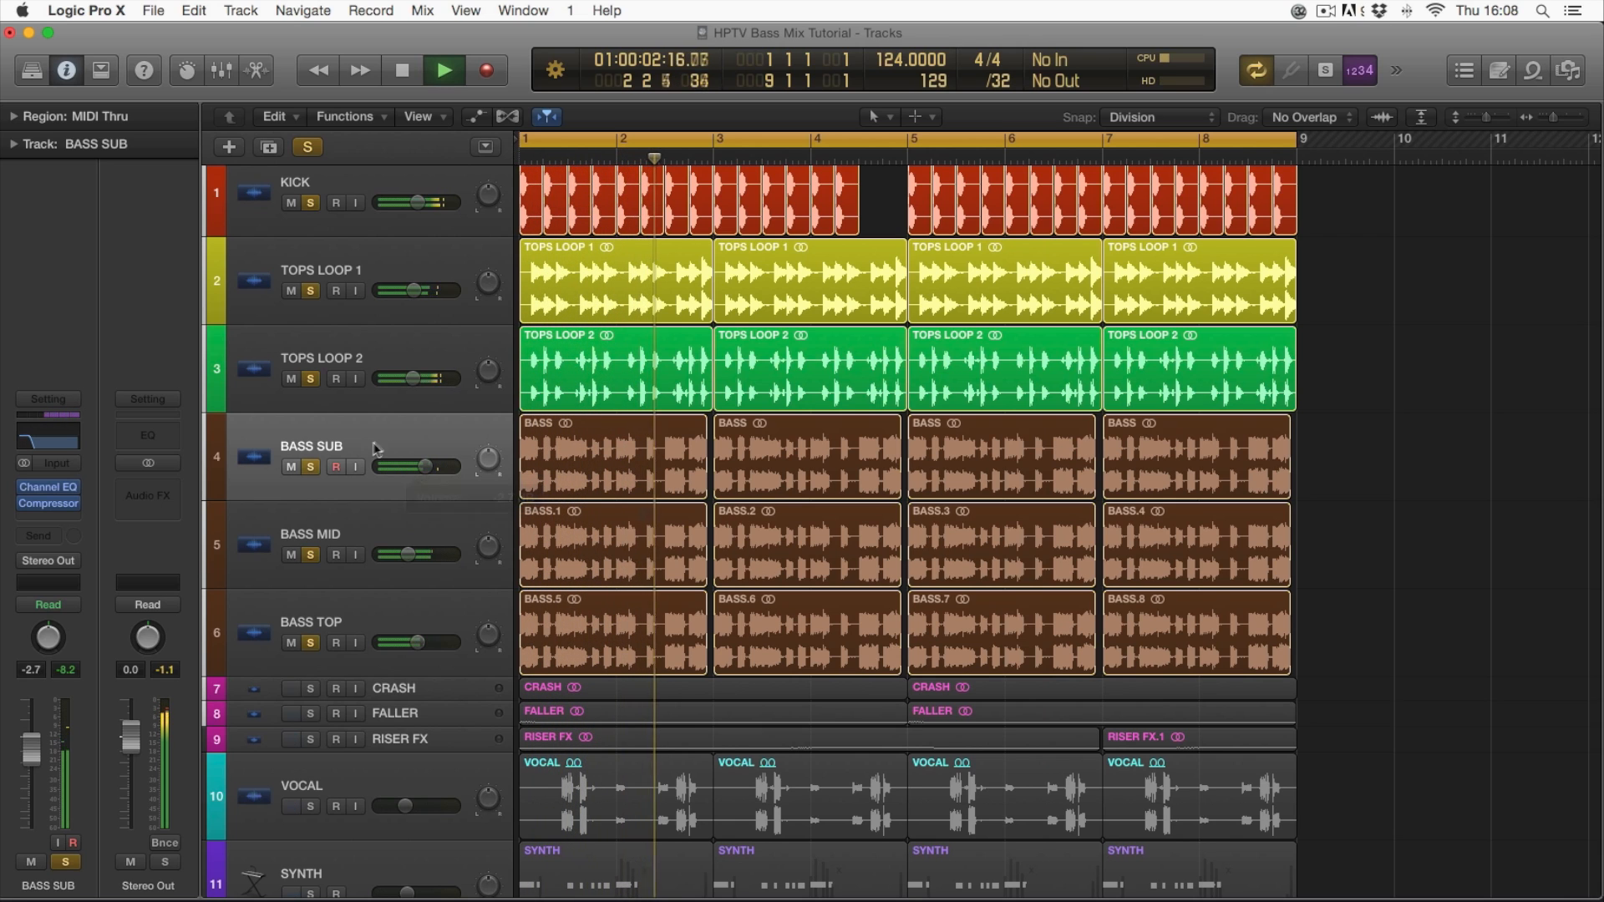
- Inspect the high cut in BASS SUB's Channel EQ, stopping playback and closing the EQ again
{"action": "left_click", "coordinate": [52, 441]}
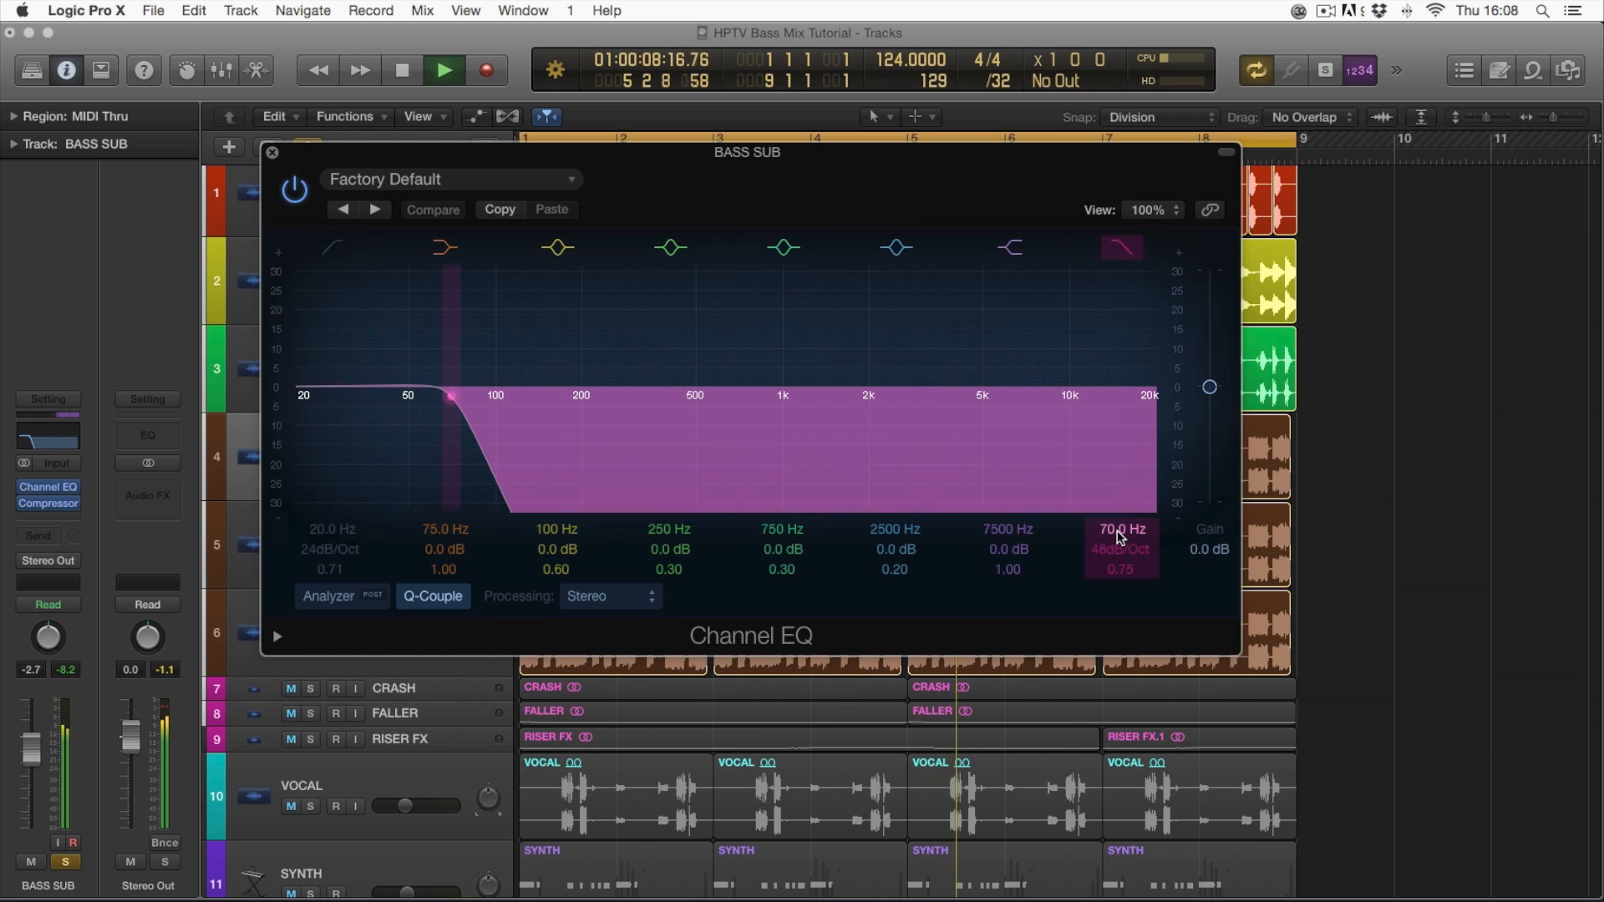
{"action": "key", "text": "space"}
{"action": "left_click_drag", "start_coordinate": [752, 182], "coordinate": [846, 187]}
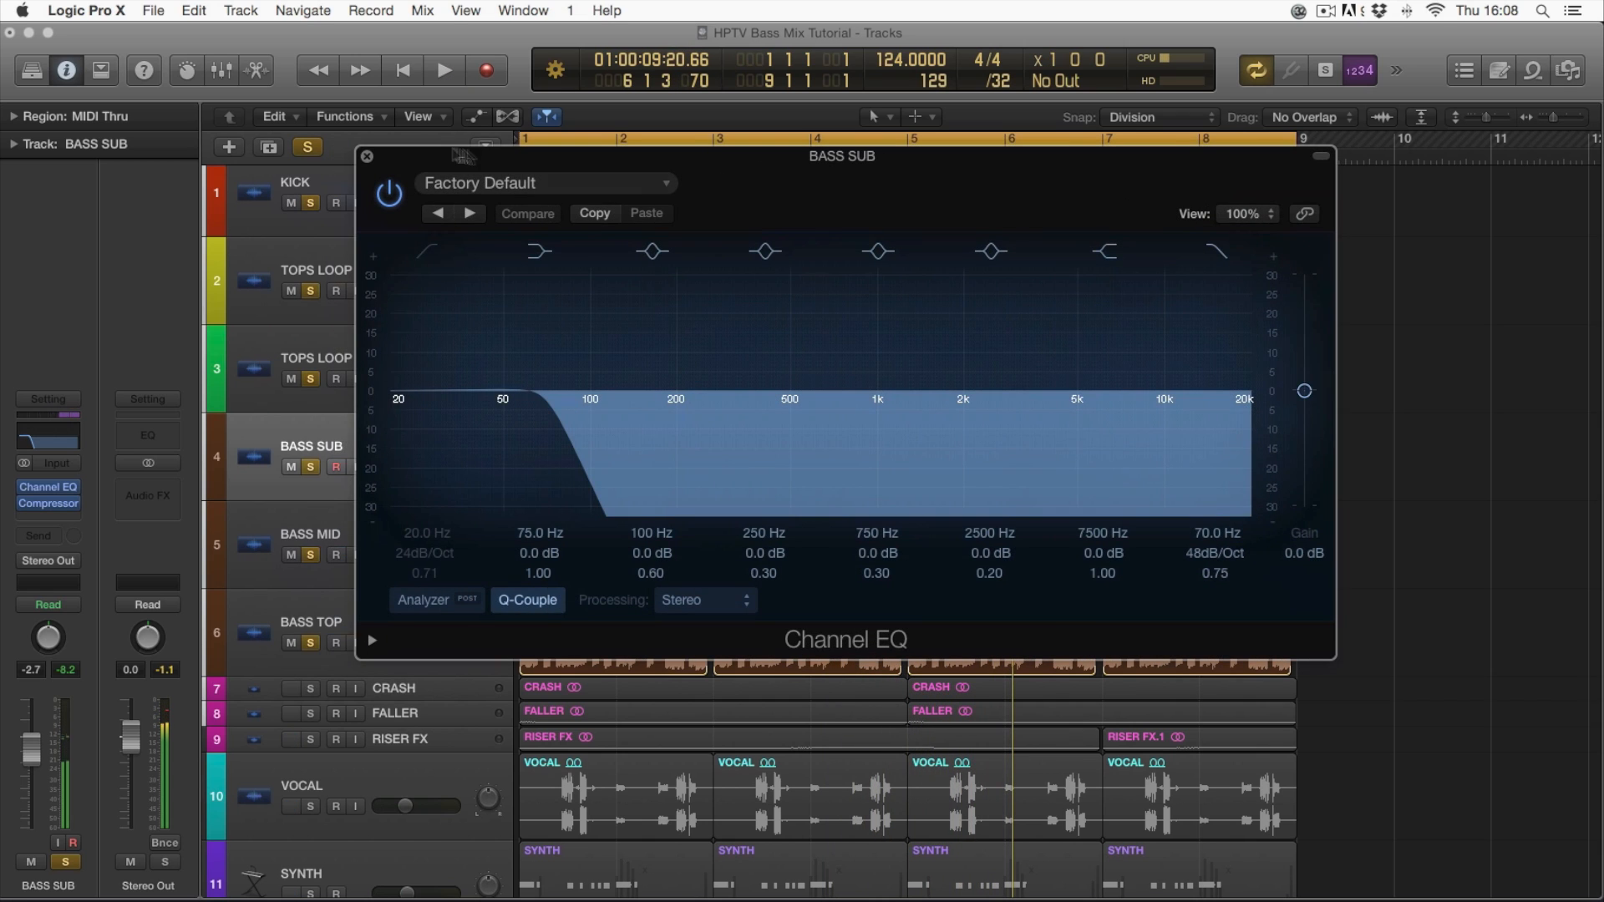
{"action": "left_click", "coordinate": [366, 157]}
- Lower the low cut in BASS MID's Channel EQ to 95 Hz and audition it with the drums
{"action": "left_click", "coordinate": [377, 533]}
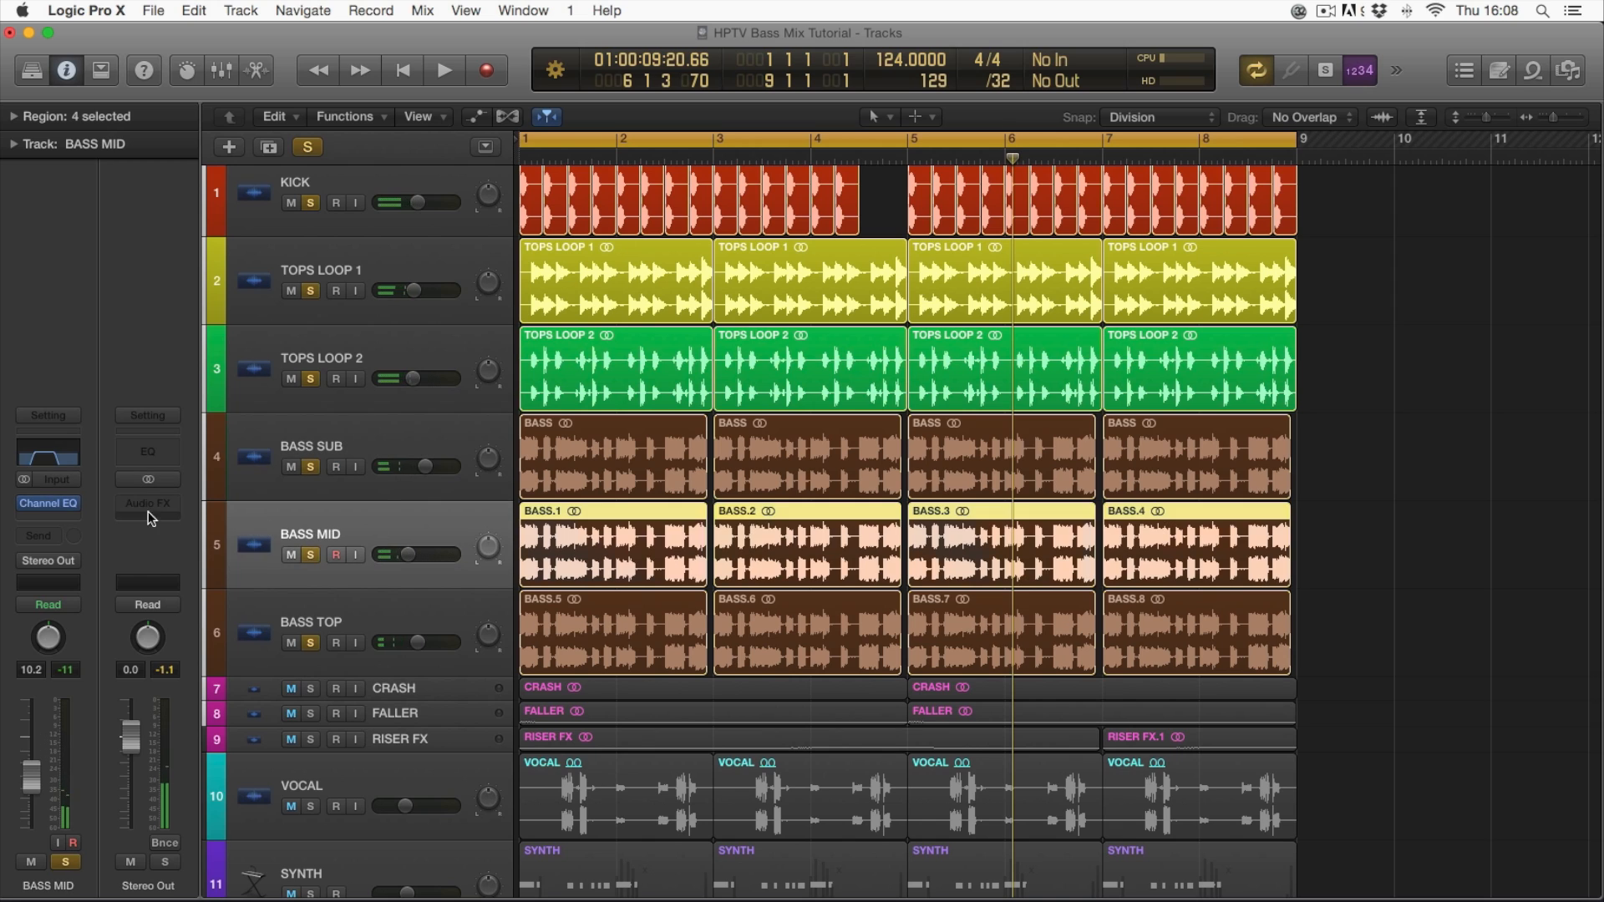
{"action": "left_click", "coordinate": [48, 456]}
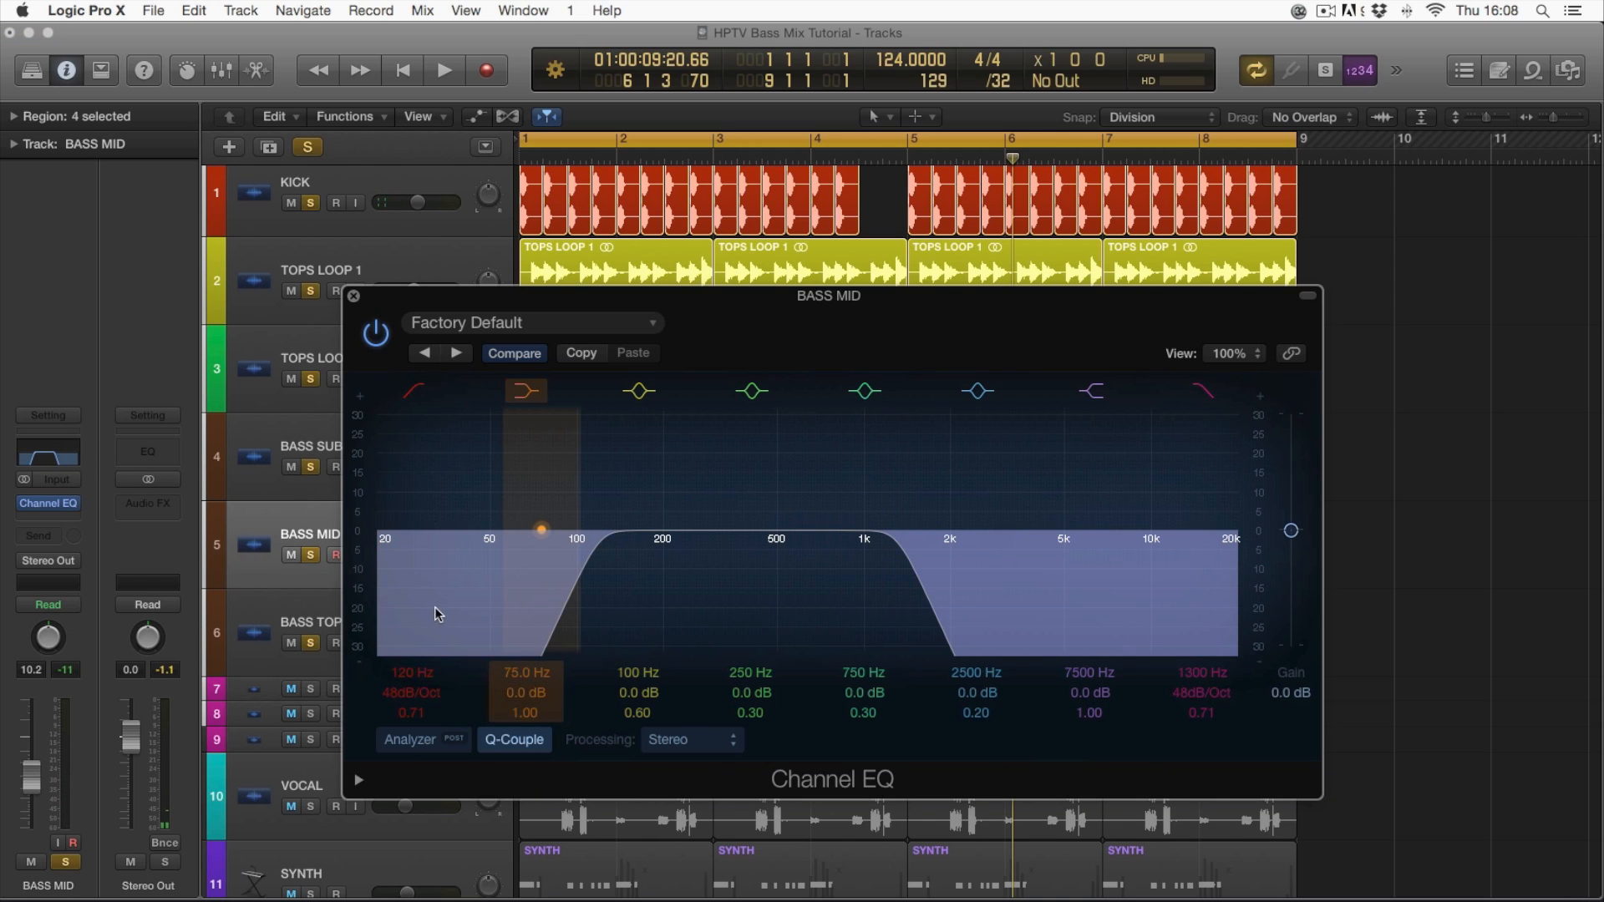
{"action": "left_click_drag", "start_coordinate": [408, 678], "coordinate": [413, 683]}
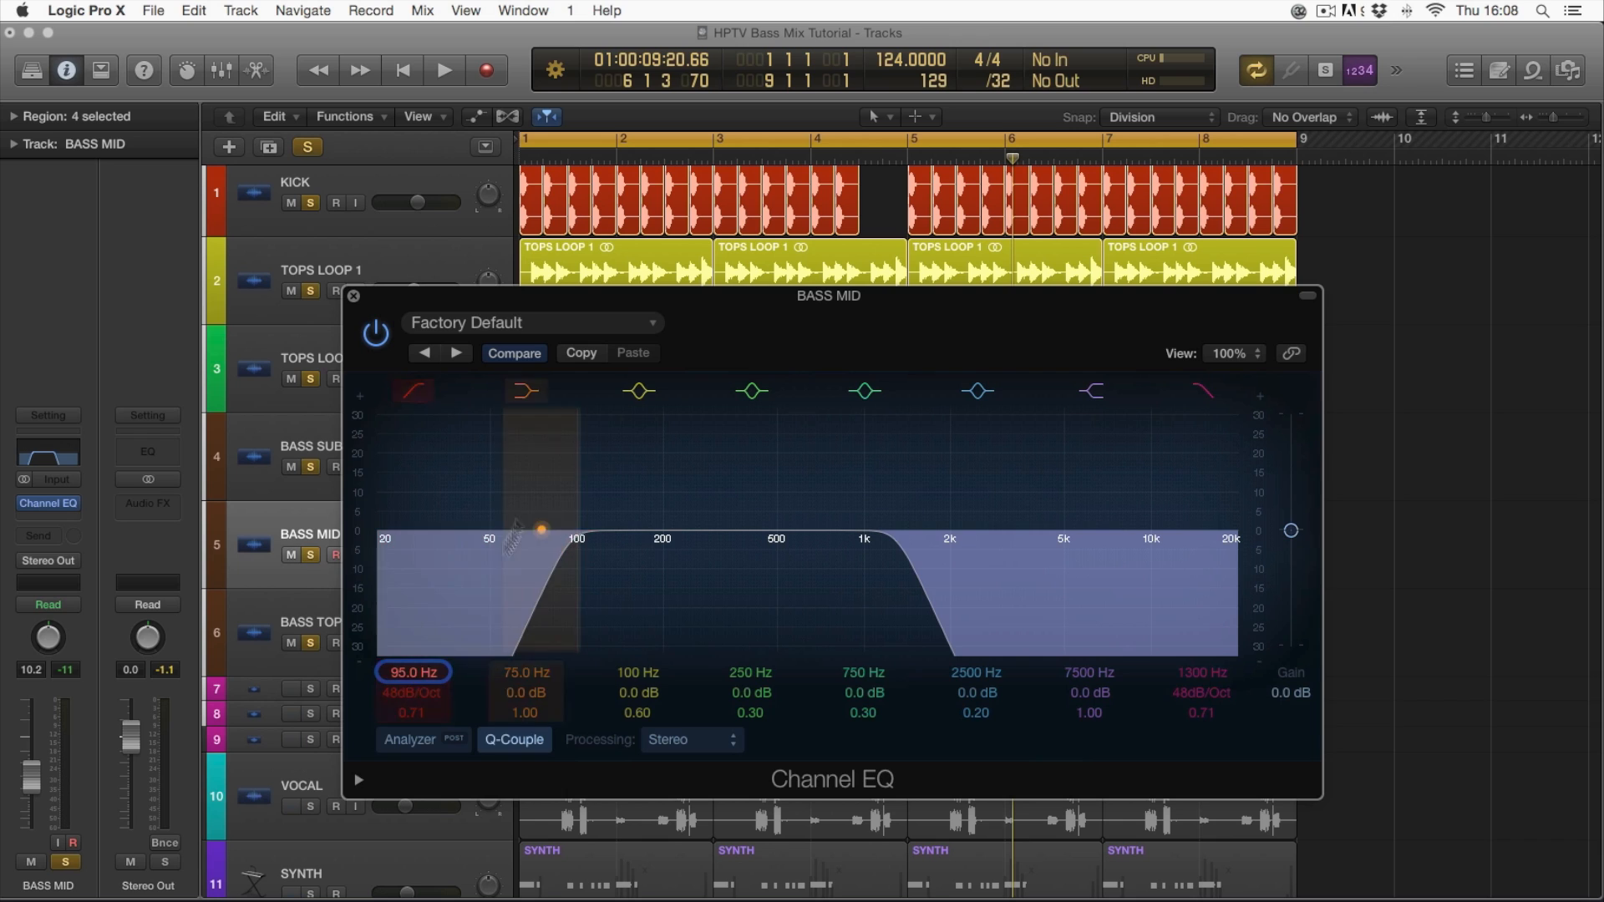
{"action": "left_click_drag", "start_coordinate": [731, 356], "coordinate": [781, 286]}
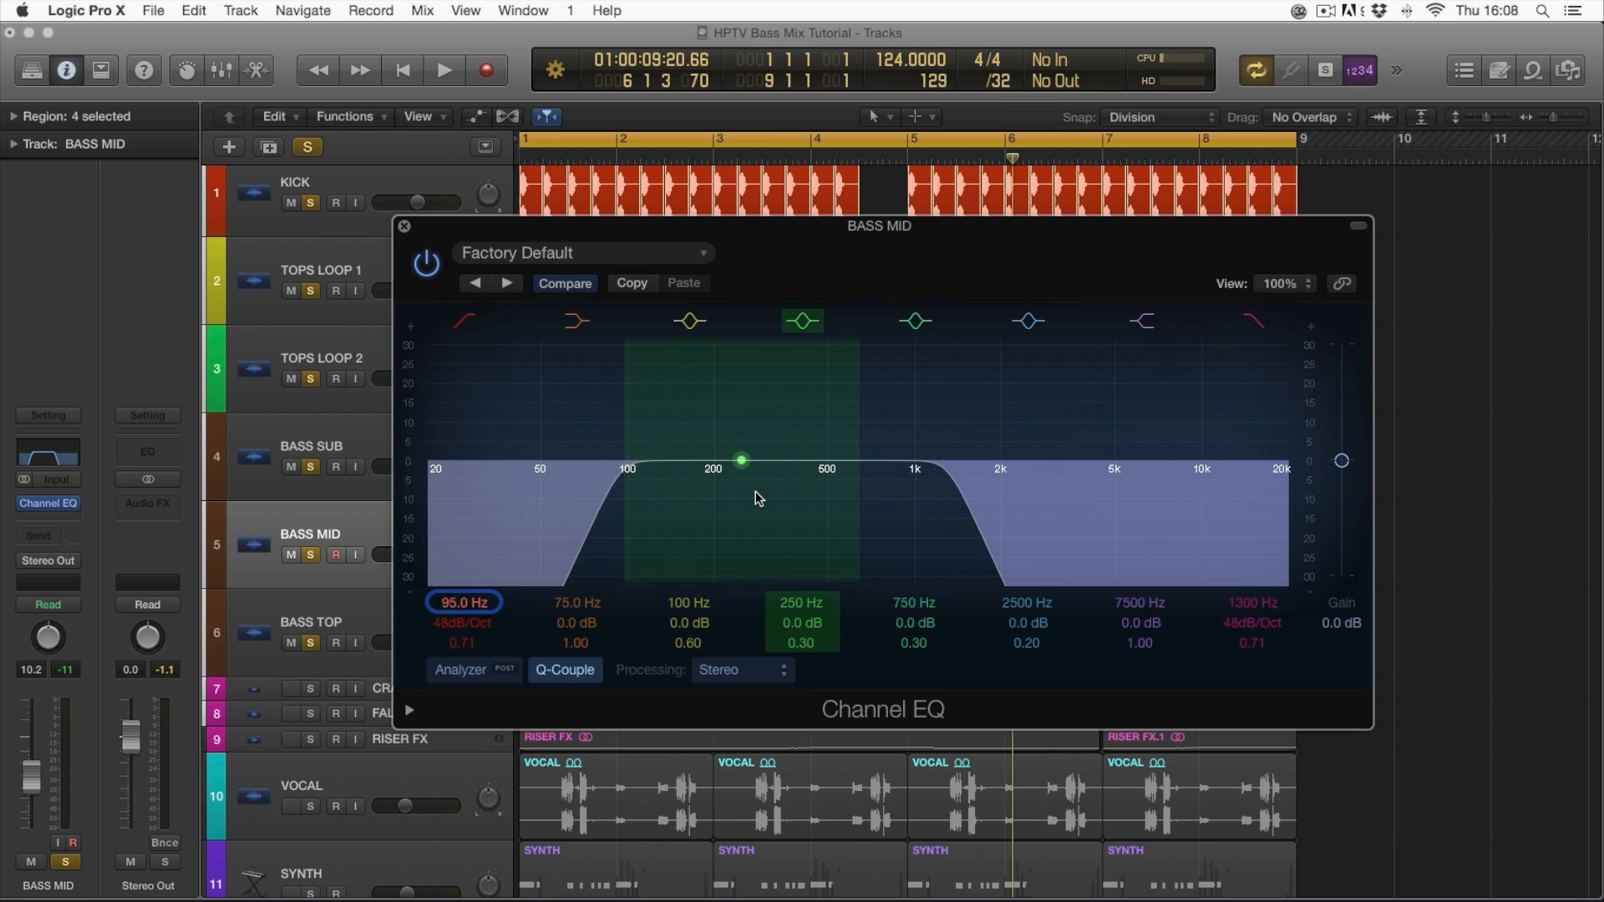
{"action": "left_click_drag", "start_coordinate": [888, 265], "coordinate": [935, 282]}
{"action": "key", "text": "space"}
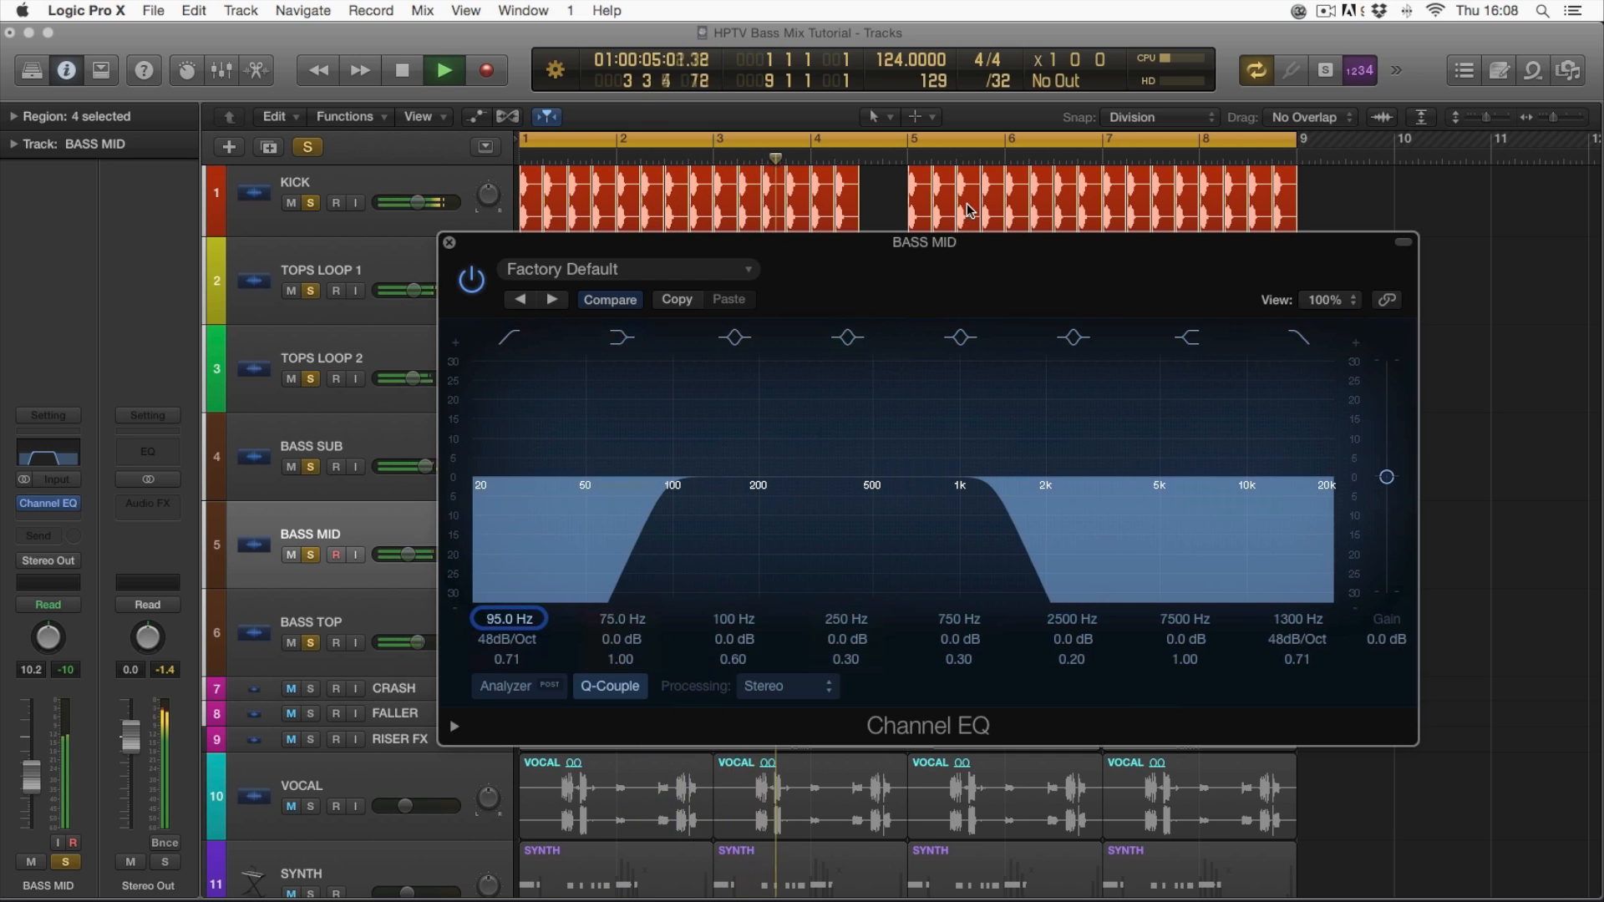
{"action": "left_click_drag", "start_coordinate": [884, 271], "coordinate": [822, 241]}
{"action": "key", "text": "space"}
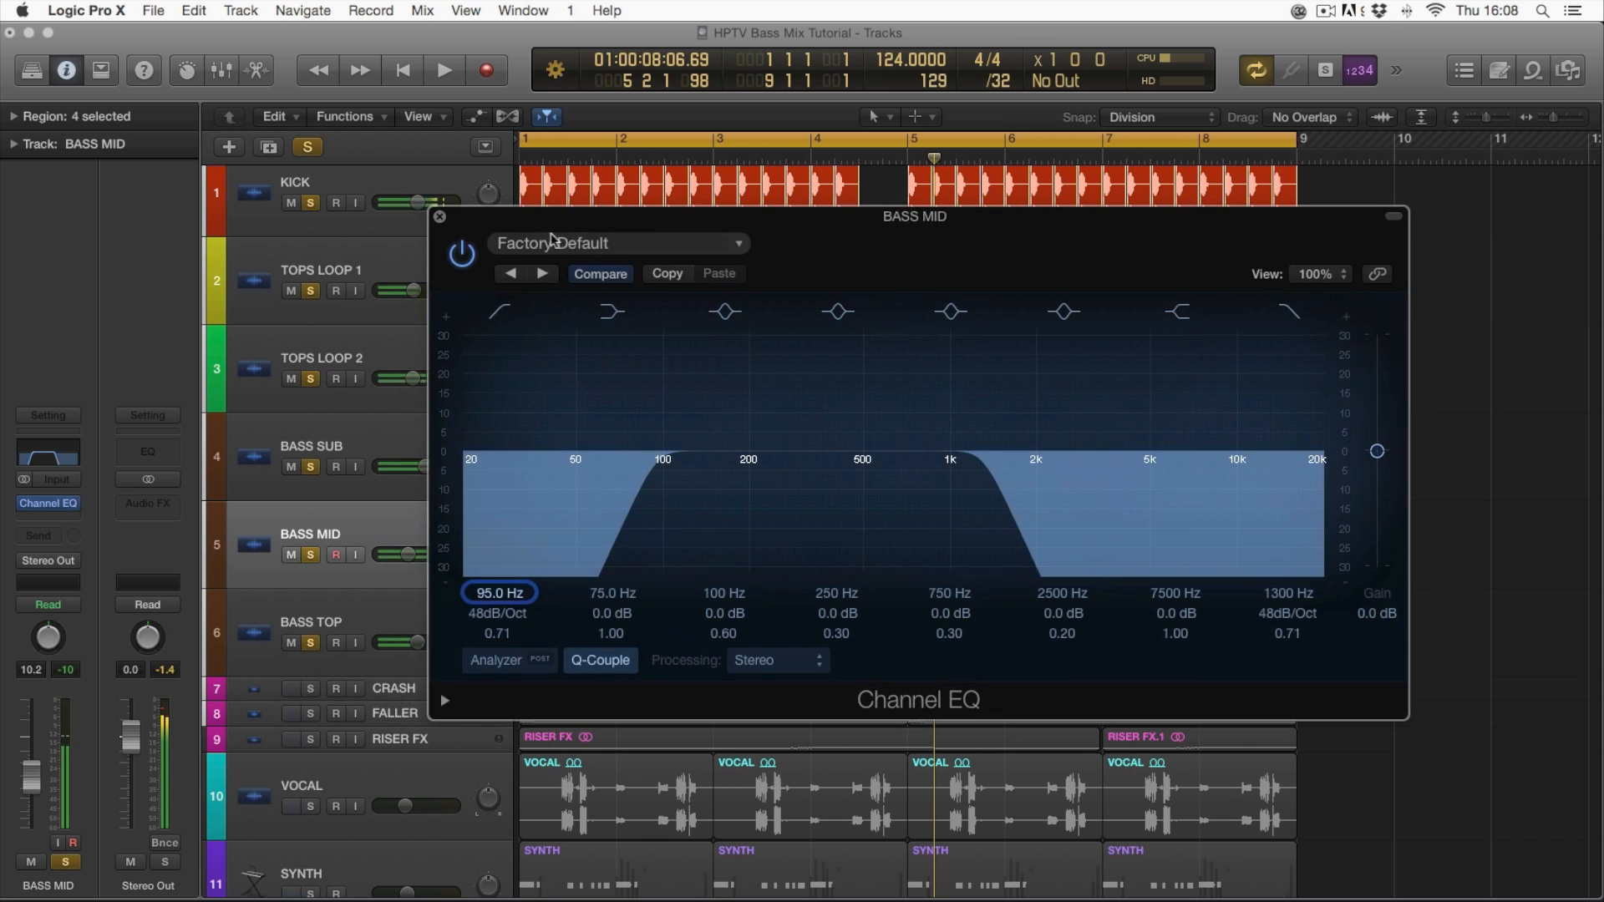
{"action": "left_click", "coordinate": [441, 219]}
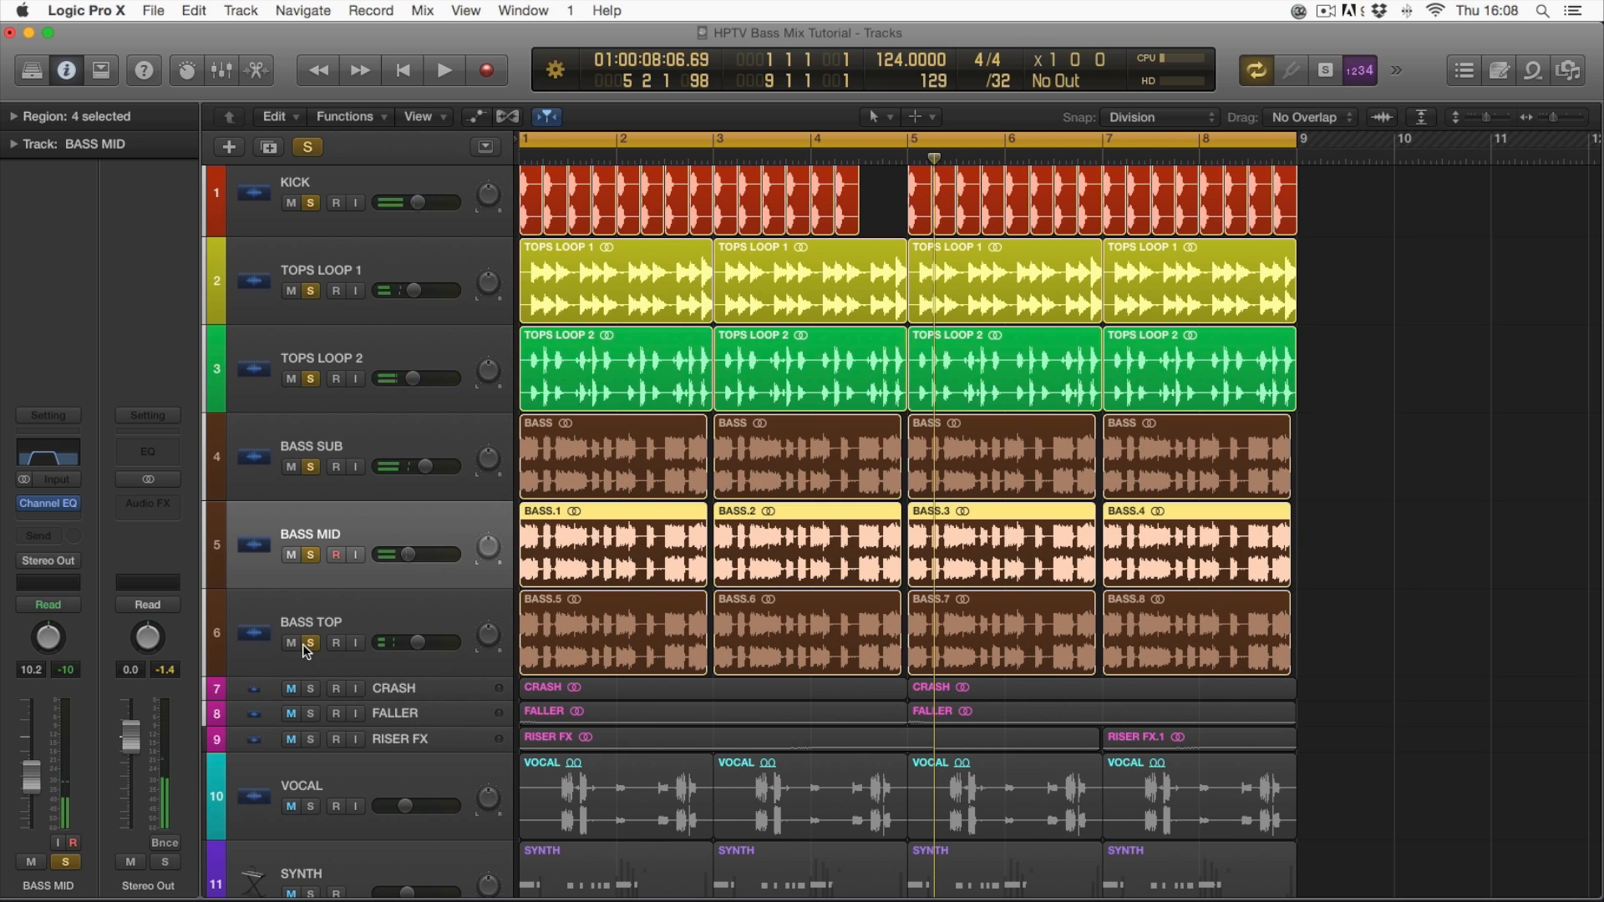
- Insert a stereo Sample Delay after the Channel EQ on BASS TOP
{"action": "left_click", "coordinate": [395, 610]}
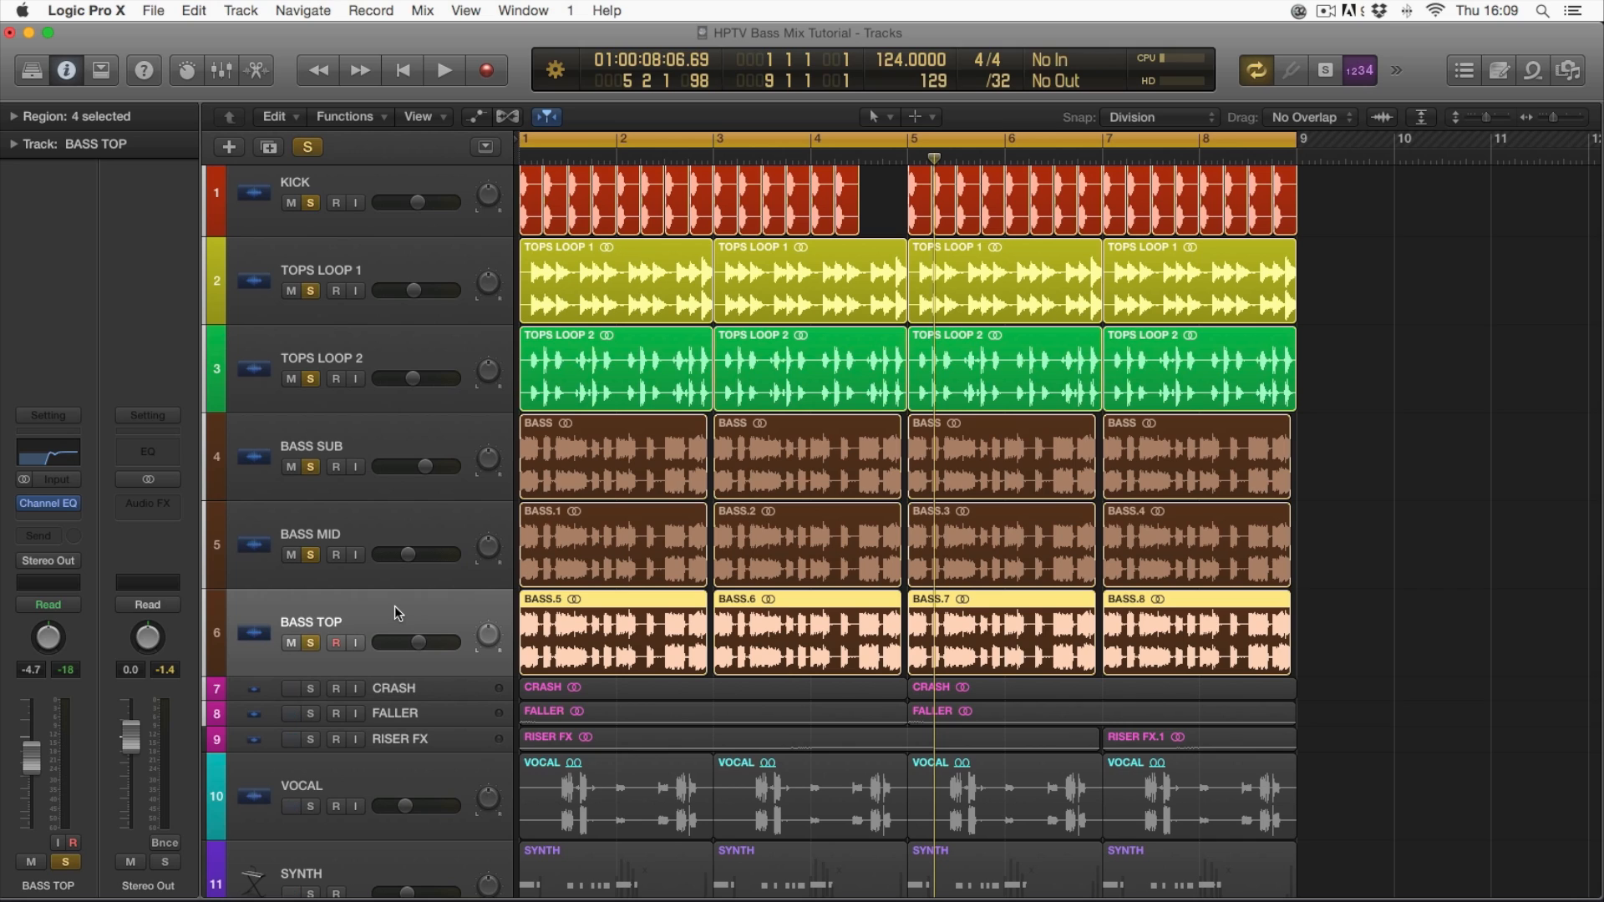
{"action": "left_click", "coordinate": [46, 523]}
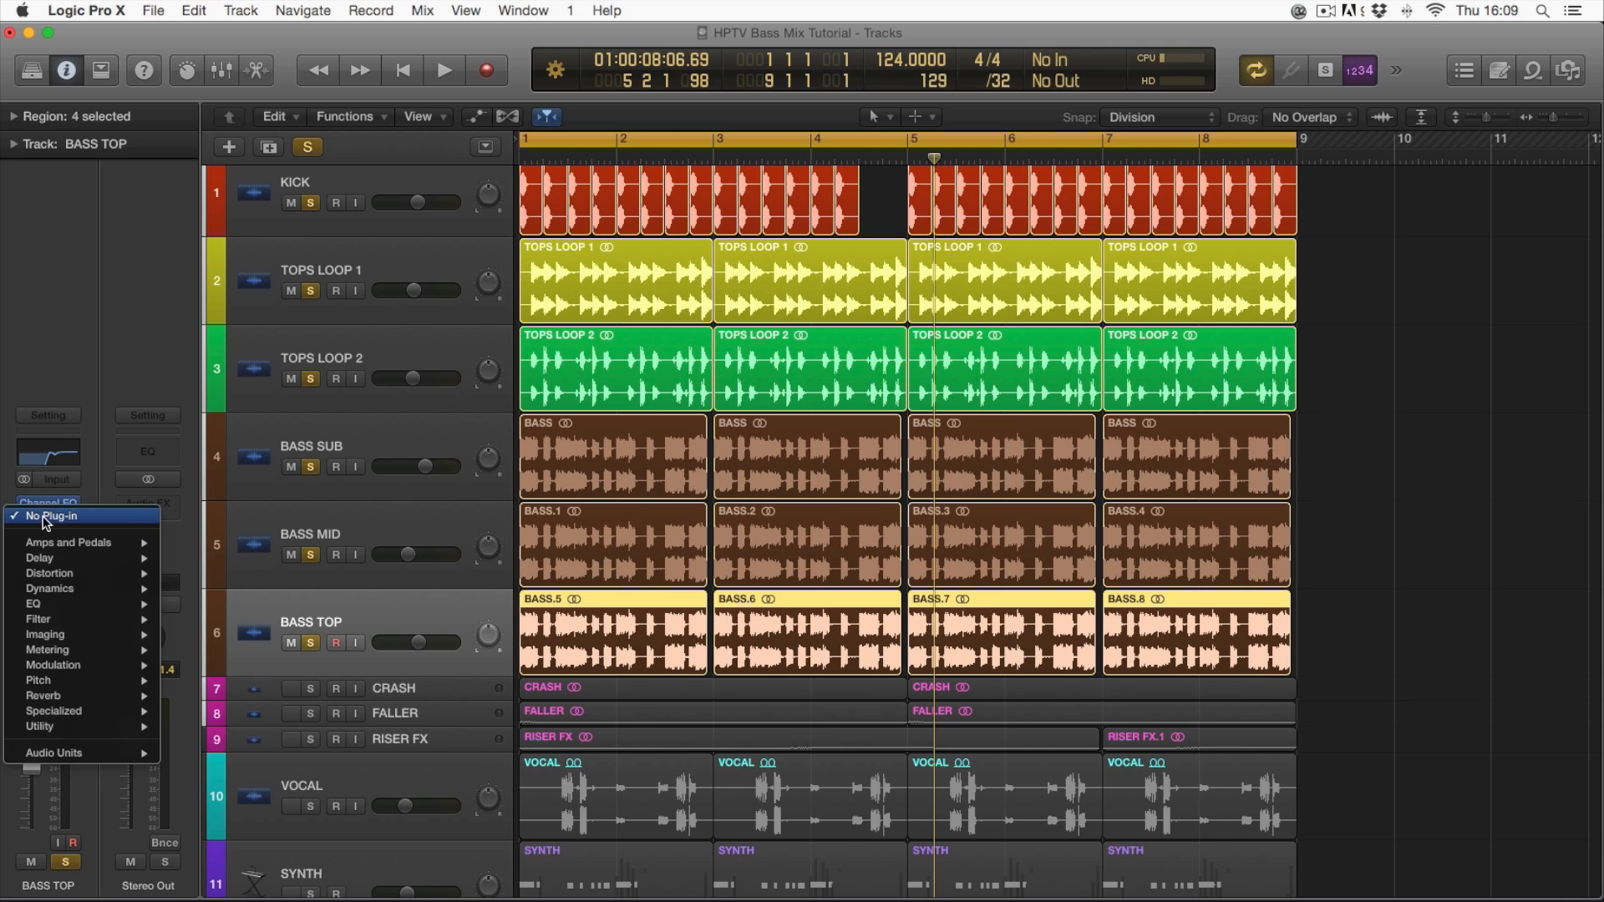
{"action": "mouse_move", "coordinate": [67, 558]}
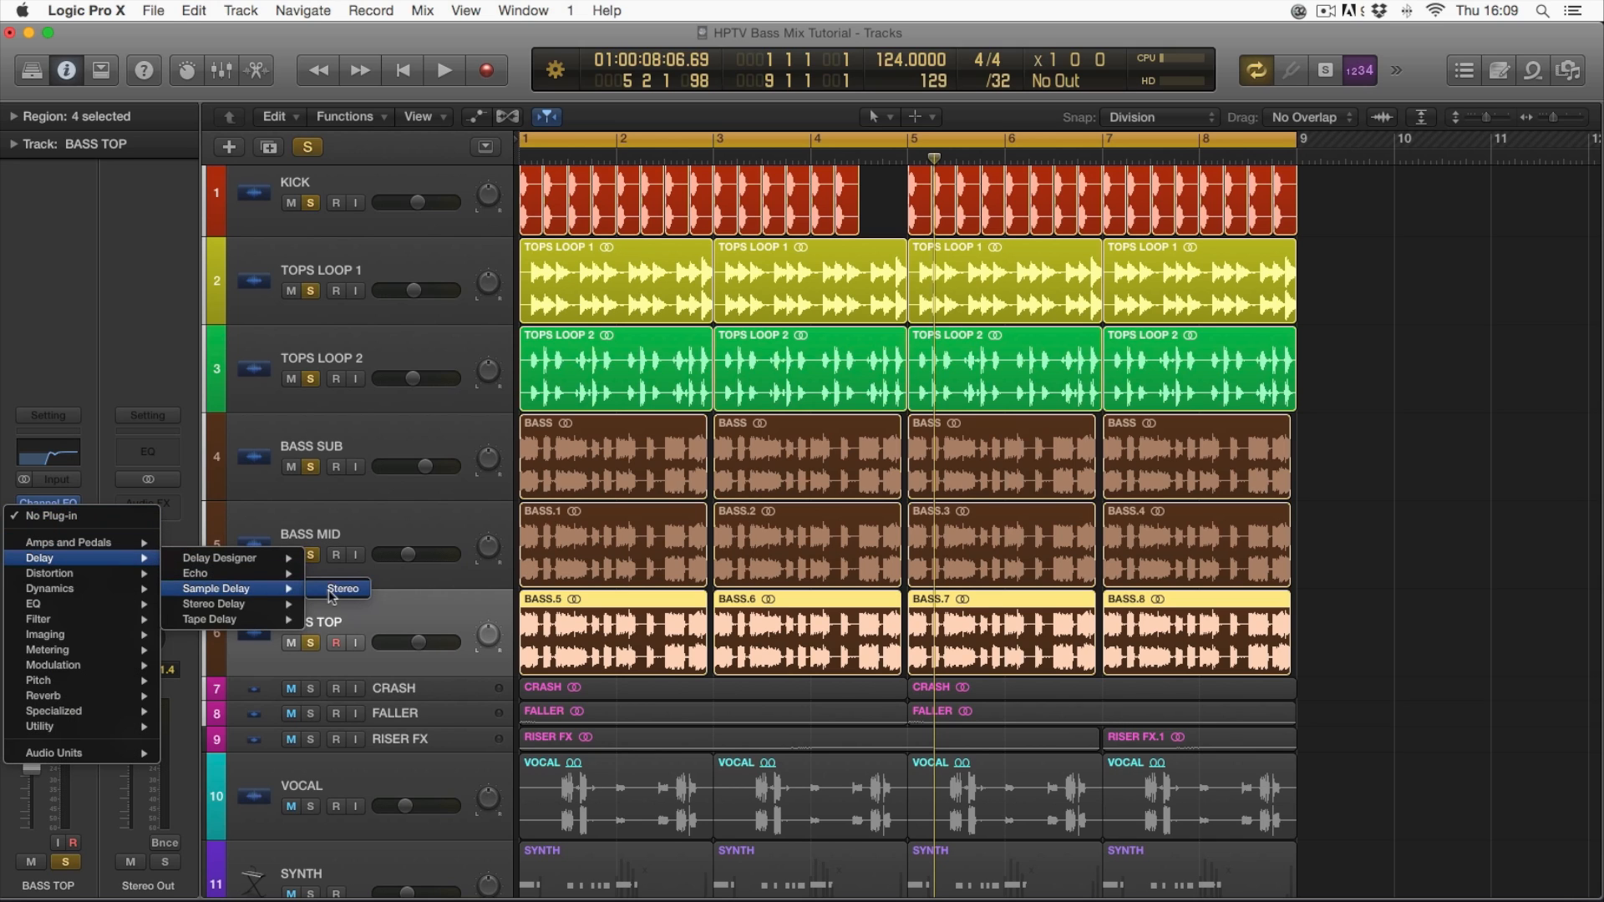
{"action": "left_click", "coordinate": [335, 589]}
- Unsolo BASS MID and set BASS TOP's Sample Delay to a left delay of 45 samples during playback
{"action": "left_click", "coordinate": [311, 555]}
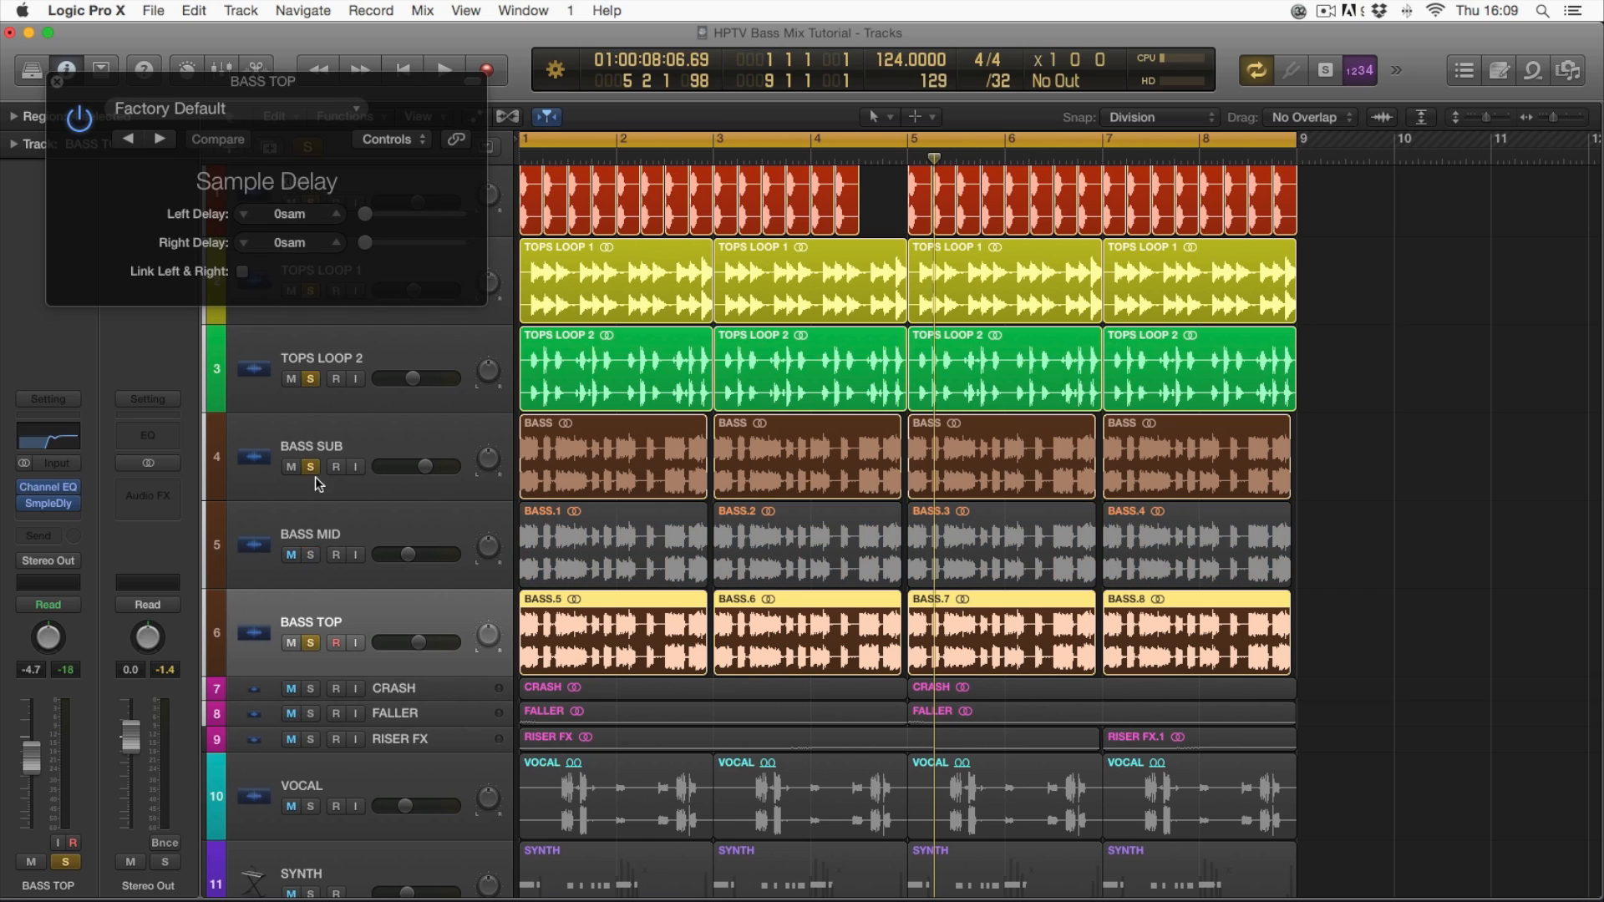
{"action": "key", "text": "space"}
{"action": "left_click_drag", "start_coordinate": [319, 260], "coordinate": [505, 322]}
{"action": "double_click", "coordinate": [476, 274]}
{"action": "type", "text": "45"}
{"action": "key", "text": "Return"}
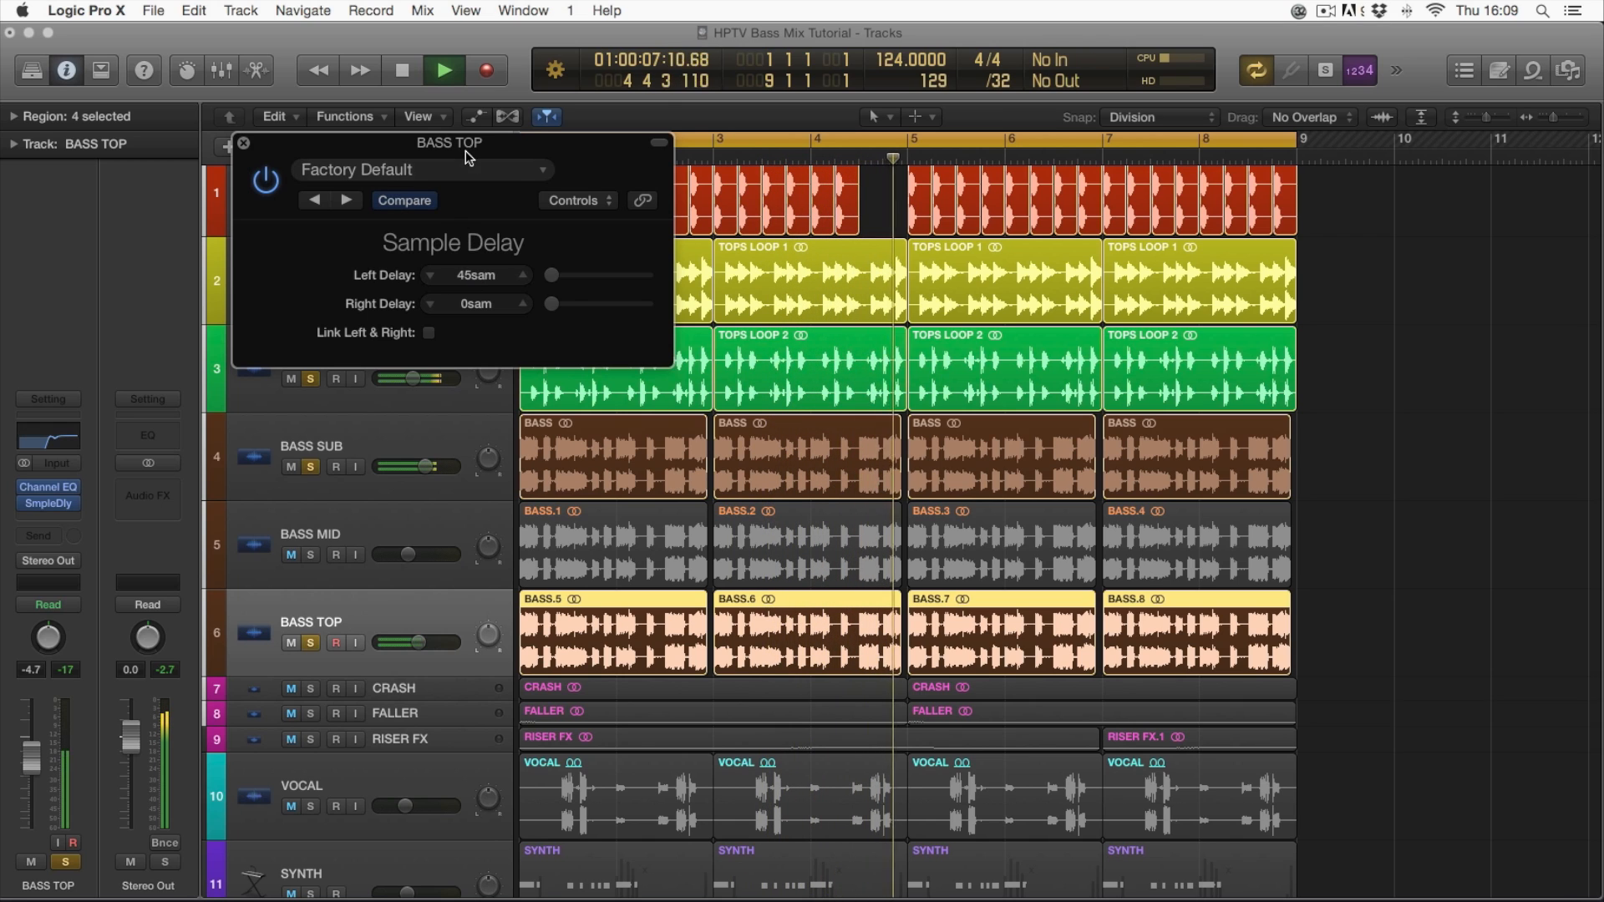
{"action": "left_click_drag", "start_coordinate": [448, 147], "coordinate": [487, 157]}
{"action": "left_click", "coordinate": [282, 153]}
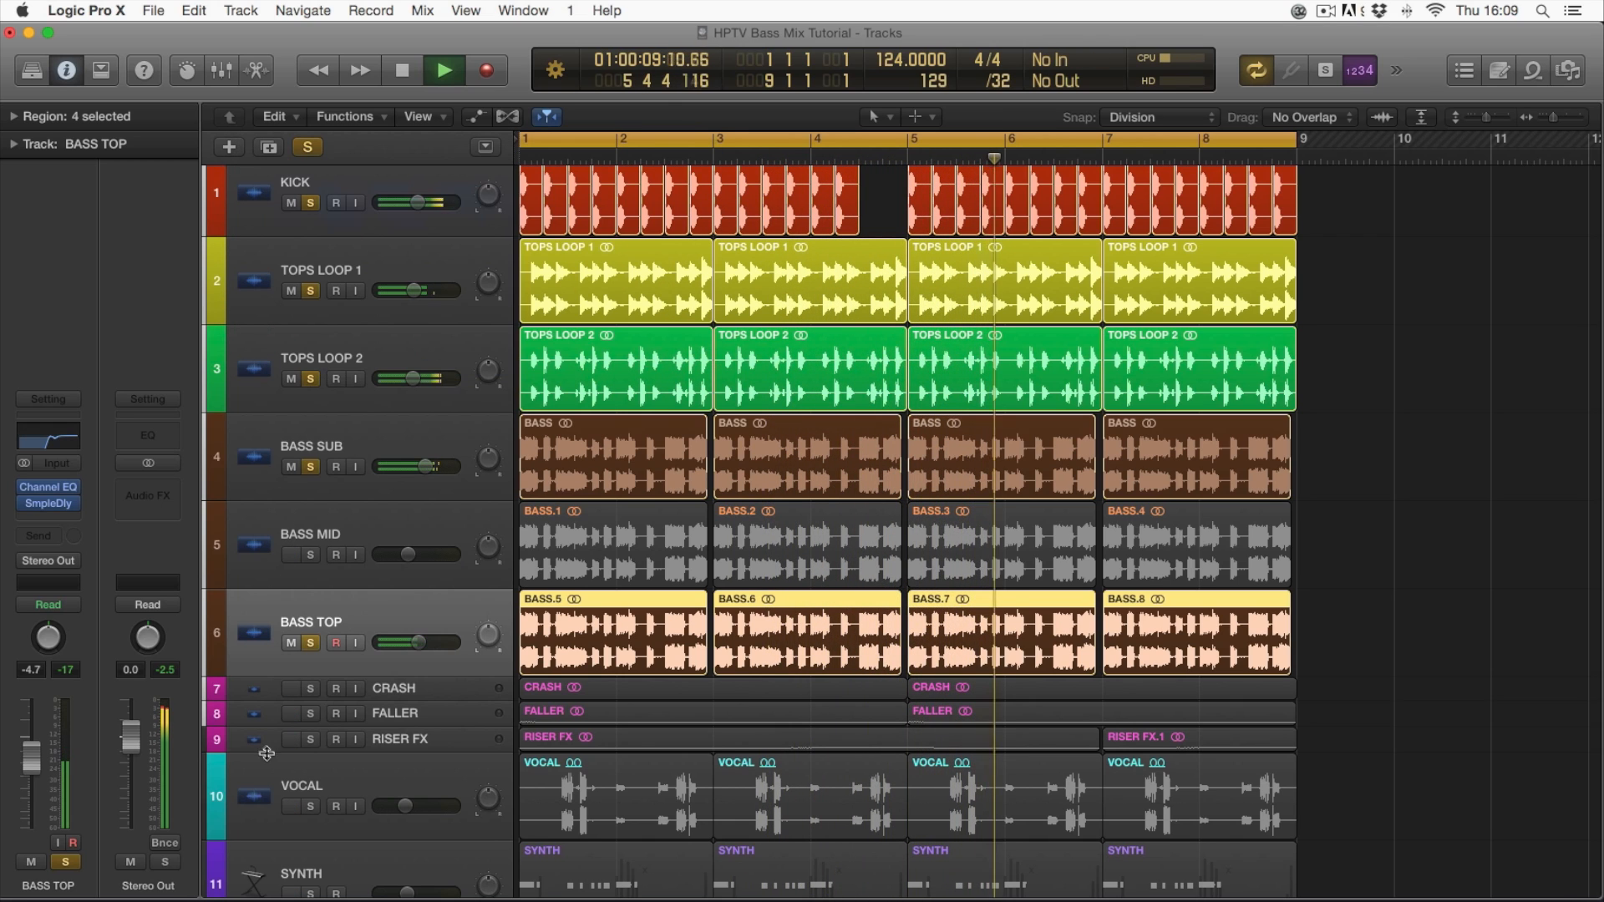
- Stop playback and insert a Space Designer reverb after the Sample Delay on BASS TOP
{"action": "key", "text": "space"}
{"action": "left_click", "coordinate": [52, 520]}
{"action": "mouse_move", "coordinate": [84, 696]}
{"action": "mouse_move", "coordinate": [259, 742]}
{"action": "left_click", "coordinate": [347, 742]}
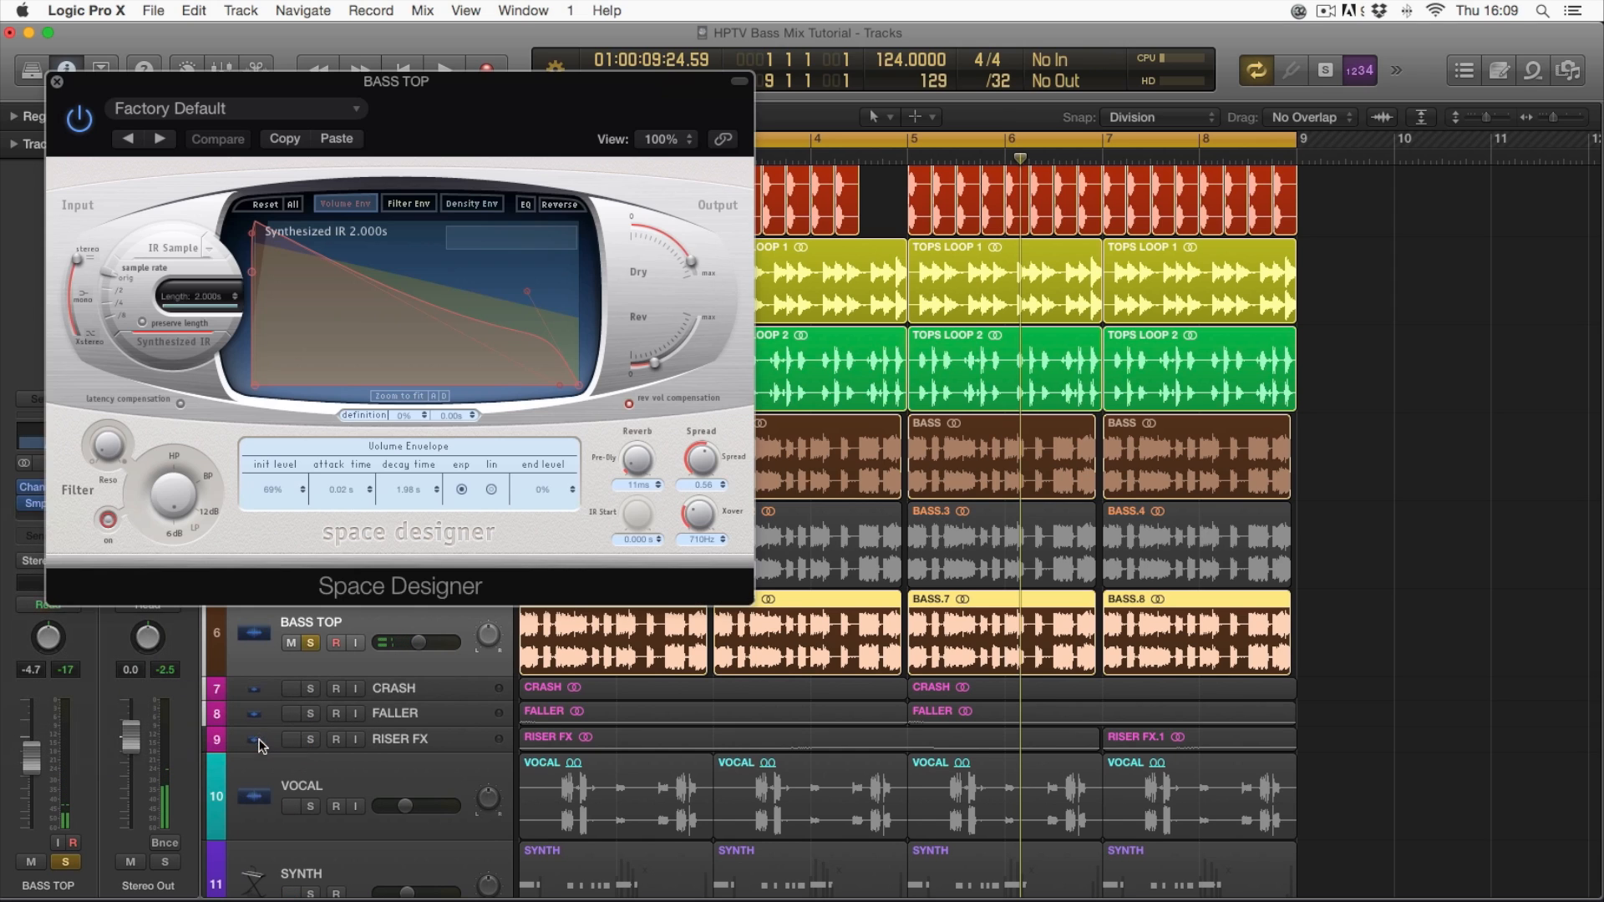
- Load the 1.3s Horn Section Plate preset from the medium plate reverbs in BASS TOP's Space Designer during playback
{"action": "key", "text": "space"}
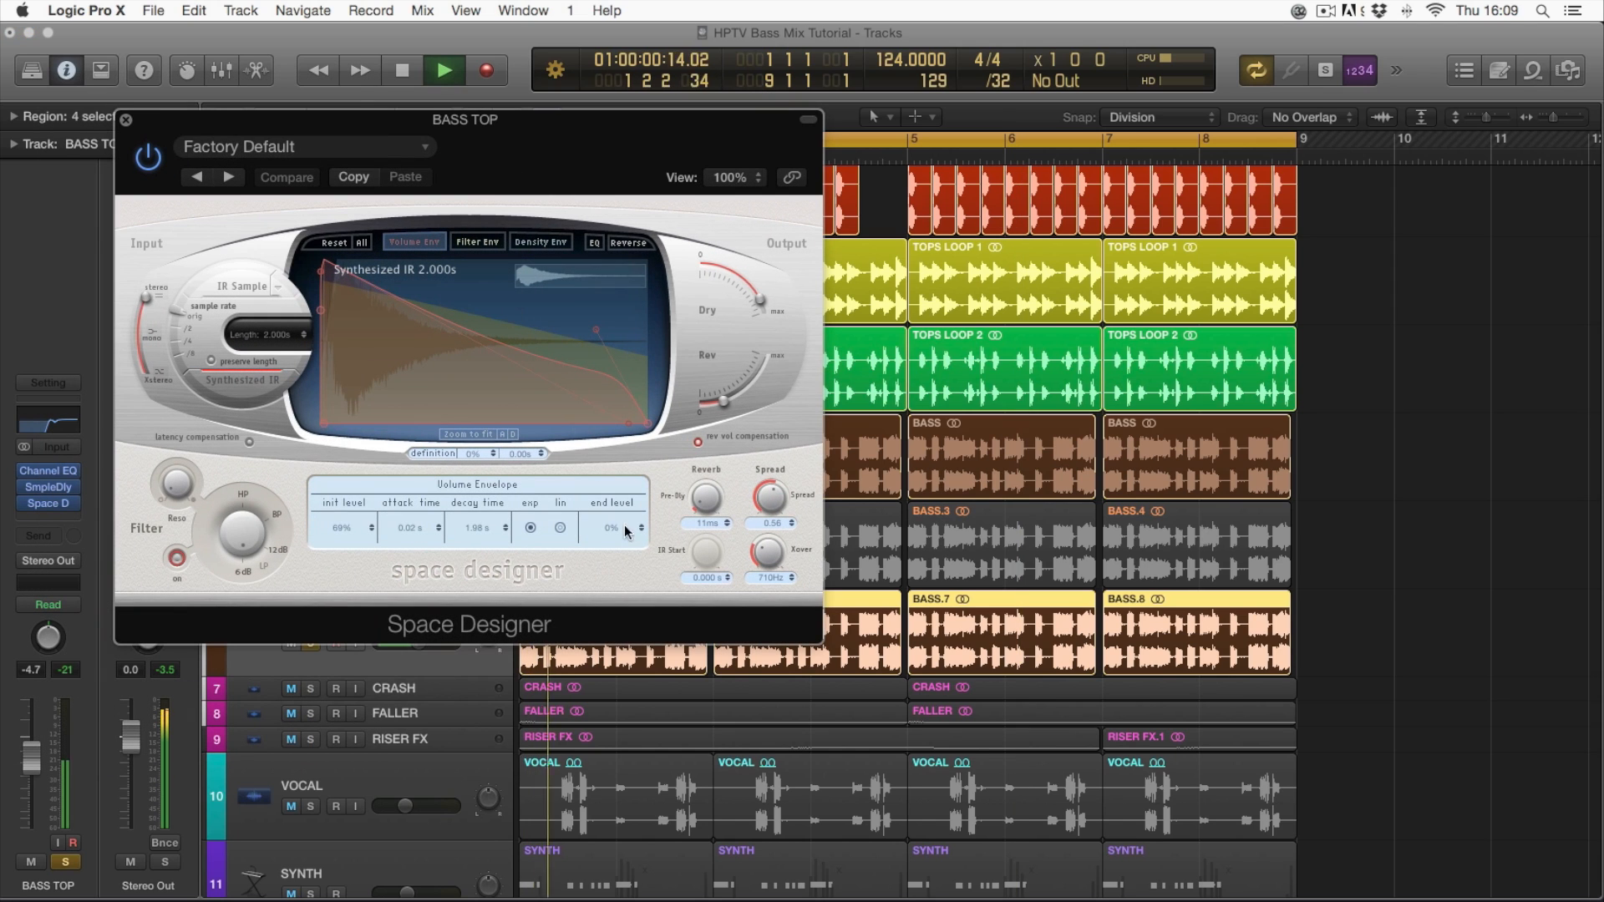
{"action": "left_click_drag", "start_coordinate": [729, 424], "coordinate": [731, 409]}
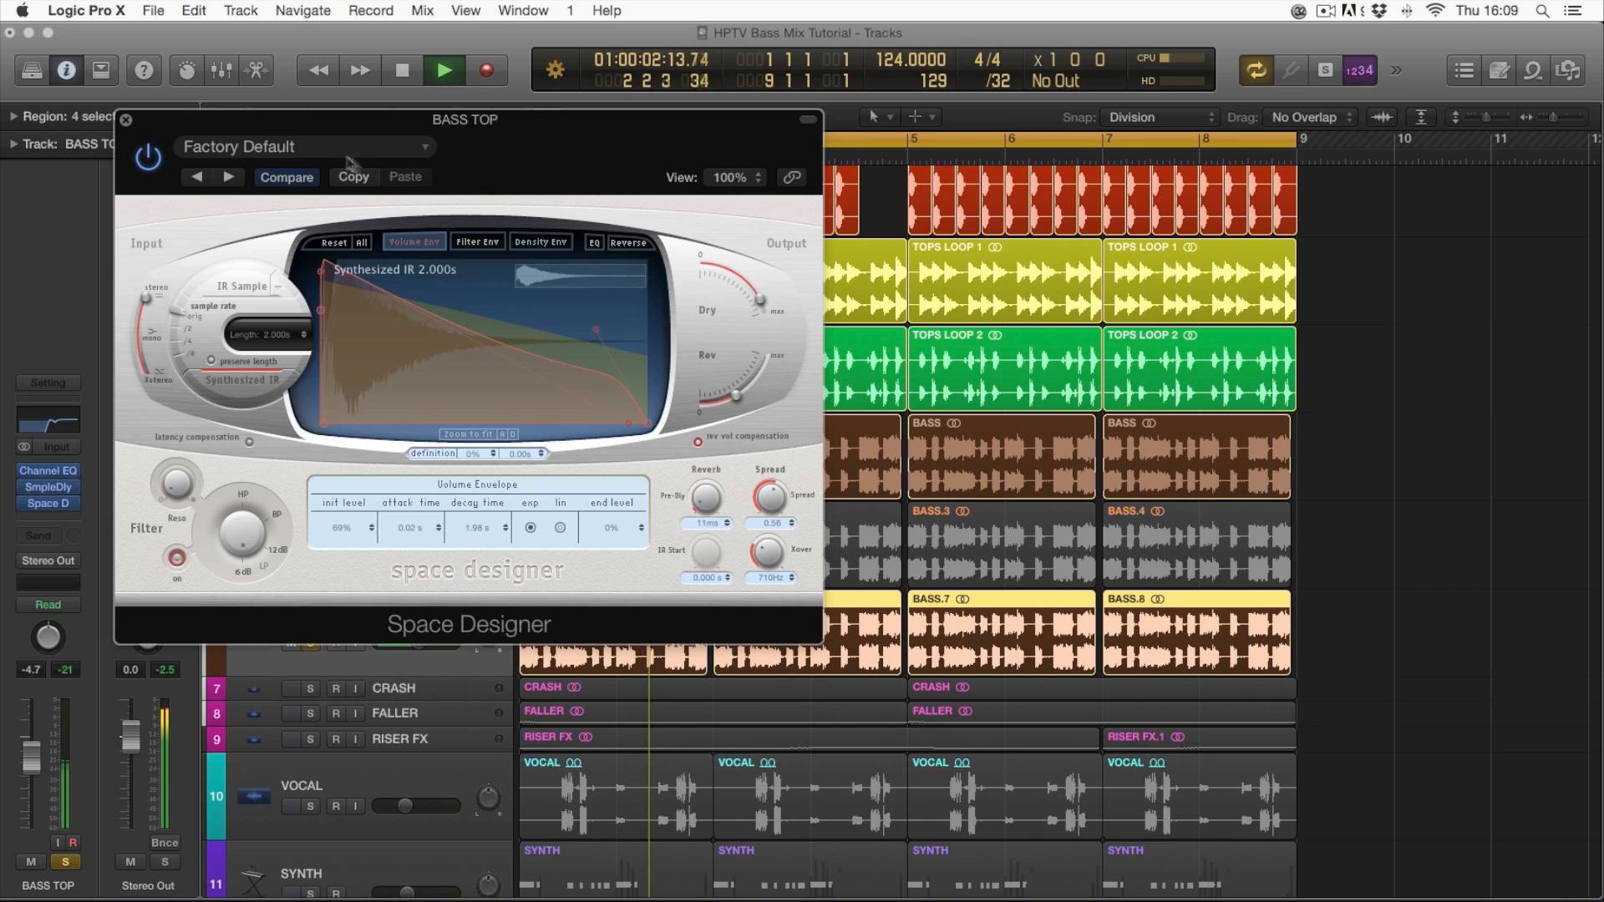
{"action": "left_click", "coordinate": [317, 147]}
{"action": "mouse_move", "coordinate": [334, 532]}
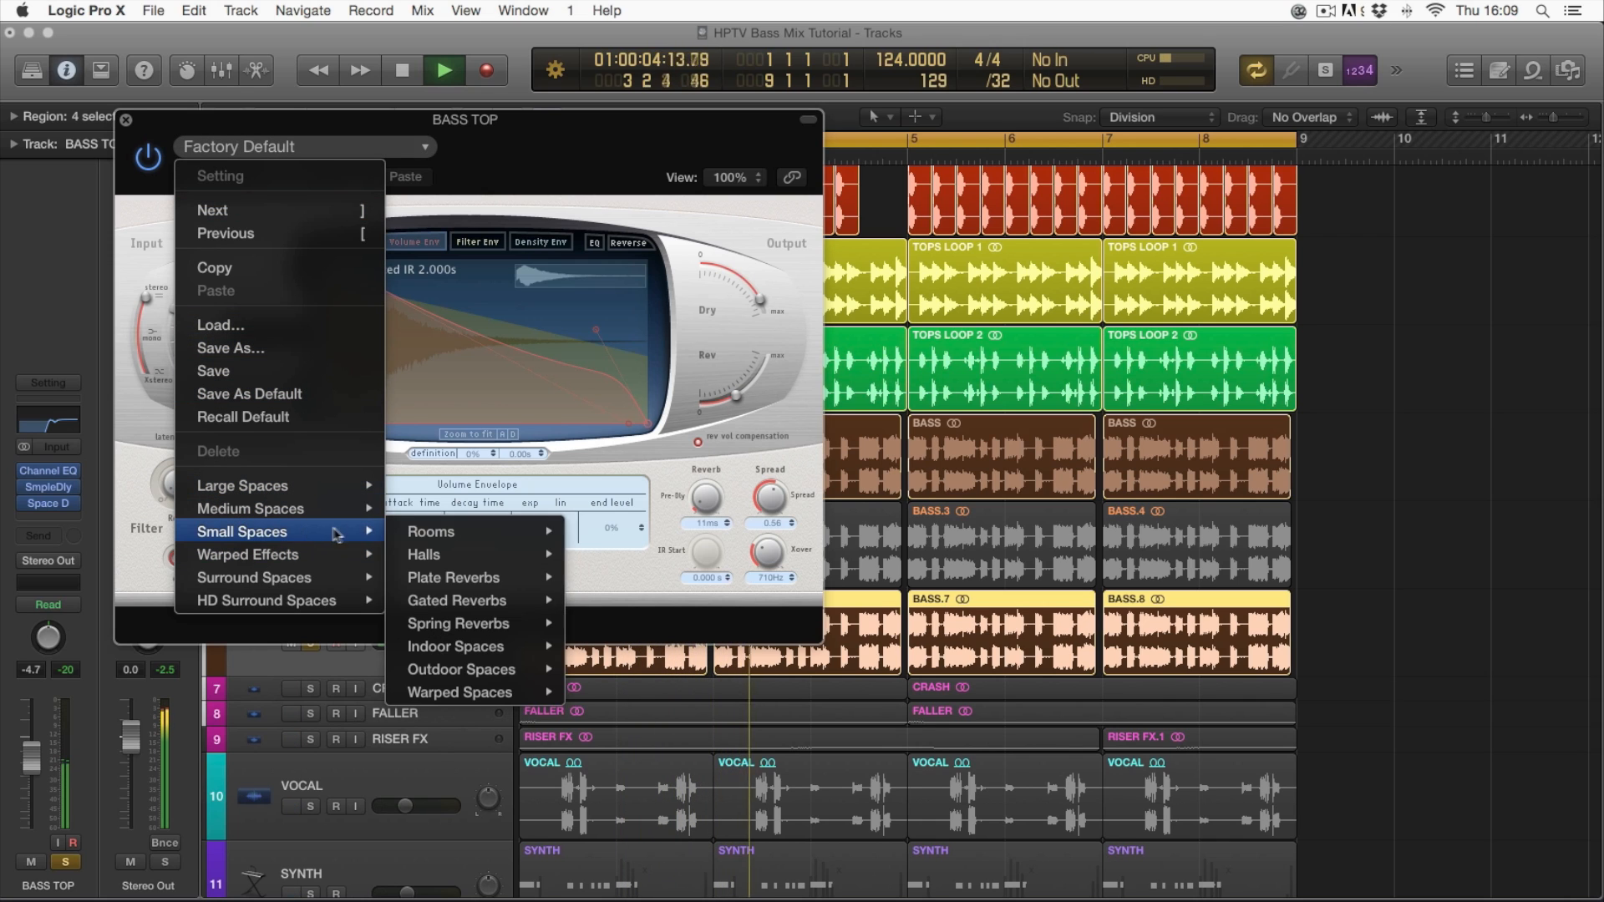
{"action": "mouse_move", "coordinate": [251, 509]}
{"action": "mouse_move", "coordinate": [455, 554]}
{"action": "left_click", "coordinate": [618, 574]}
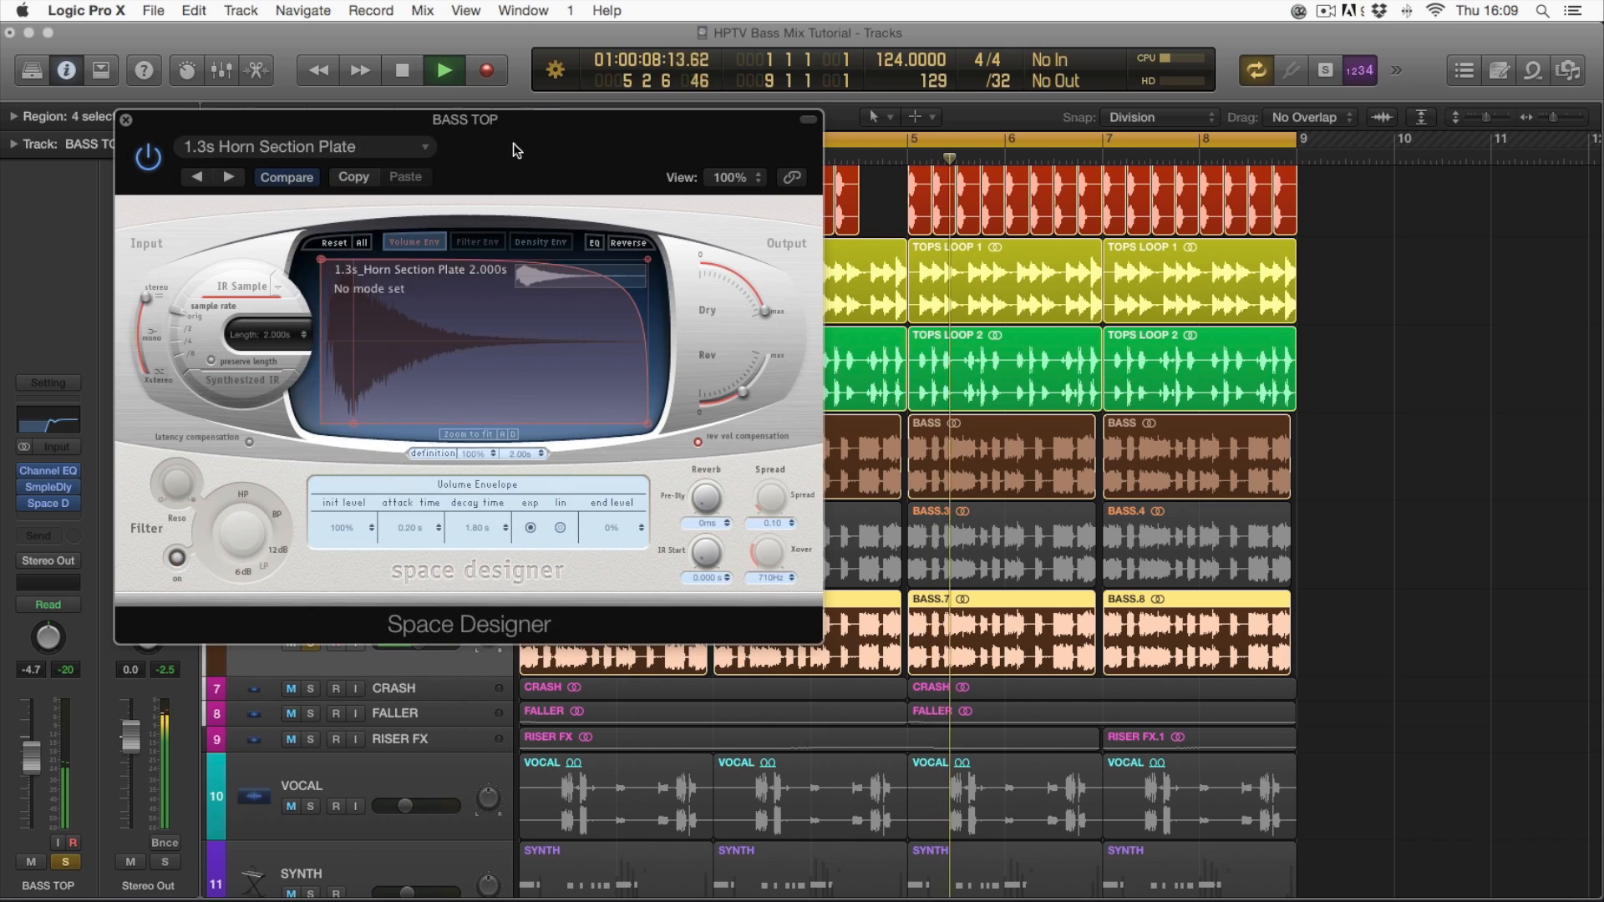
- Set Space Designer's reverb output level to about -17 dB, closing the plug-in and stopping playback
{"action": "left_click_drag", "start_coordinate": [516, 180], "coordinate": [568, 198]}
{"action": "left_click_drag", "start_coordinate": [795, 410], "coordinate": [788, 415]}
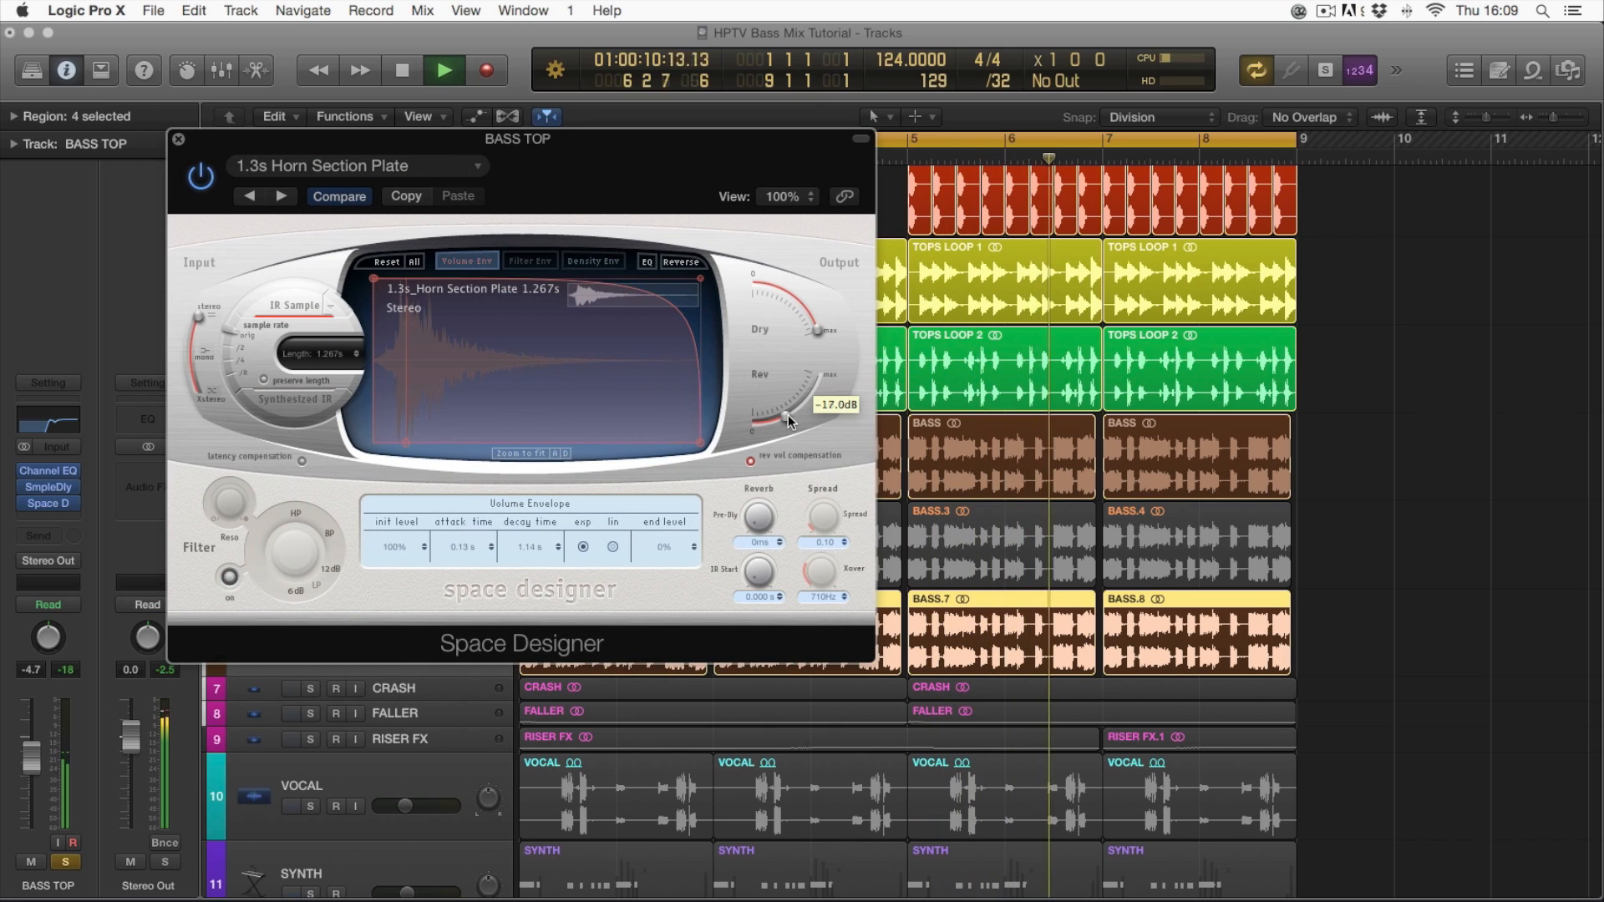
{"action": "left_click", "coordinate": [178, 139]}
{"action": "key", "text": "space"}
- Insert a Tape Delay after Space Designer on BASS TOP
{"action": "left_click", "coordinate": [46, 521]}
{"action": "mouse_move", "coordinate": [50, 558]}
{"action": "mouse_move", "coordinate": [217, 619]}
{"action": "left_click", "coordinate": [360, 620]}
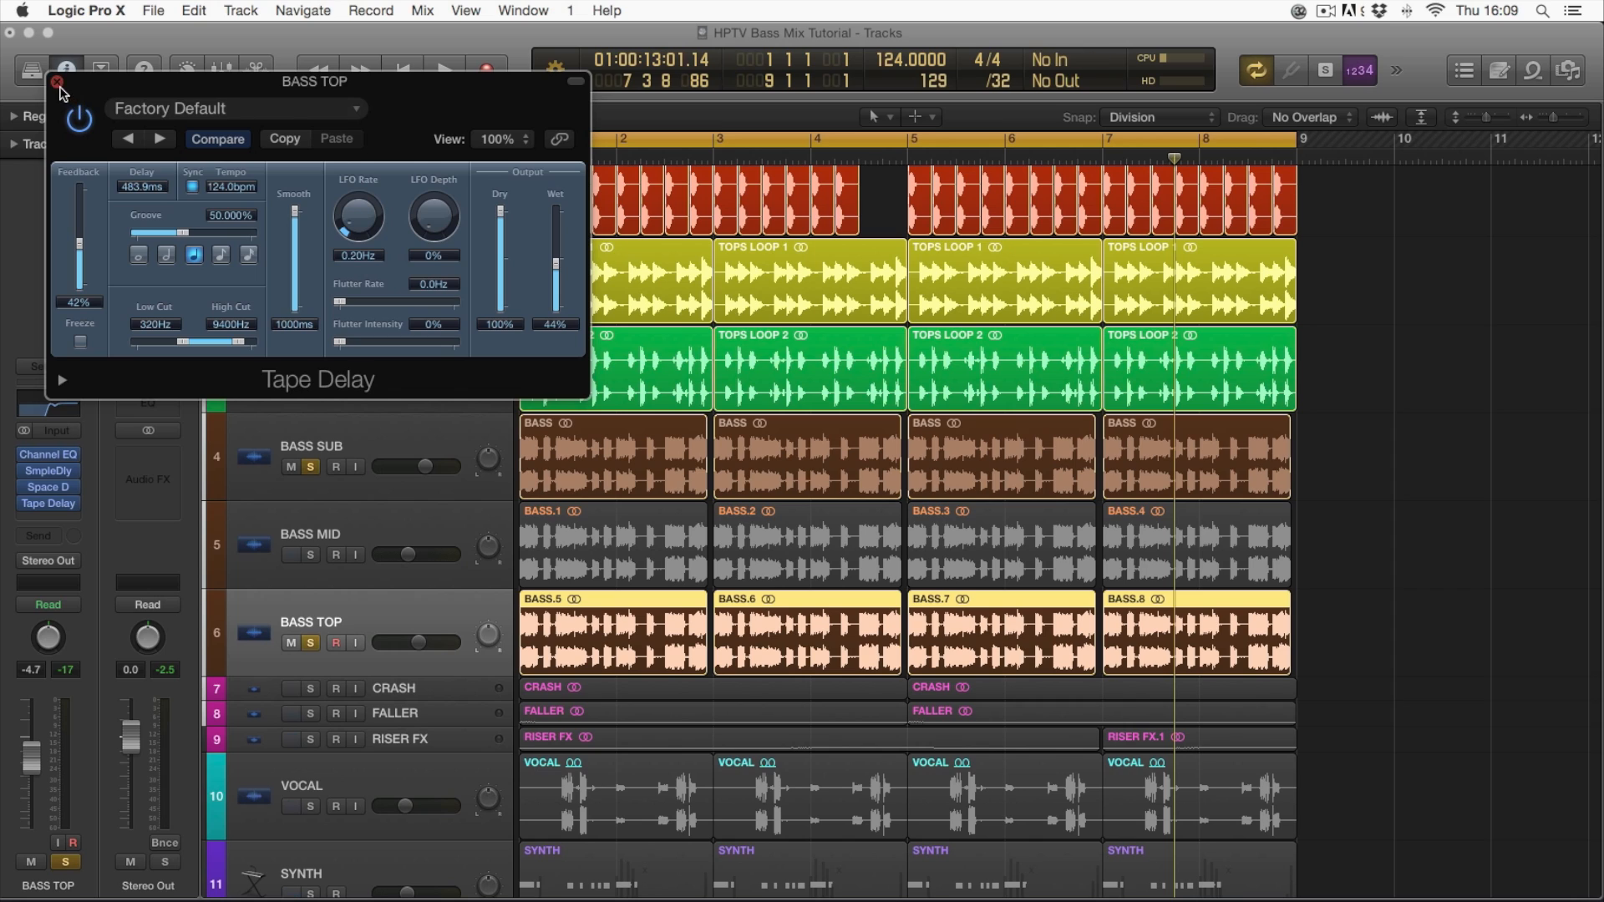
- Set the Tape Delay's feedback to 37%, low cut to 100 Hz, high cut to 12600 Hz and wet level to 45%
{"action": "left_click_drag", "start_coordinate": [131, 86], "coordinate": [231, 113]}
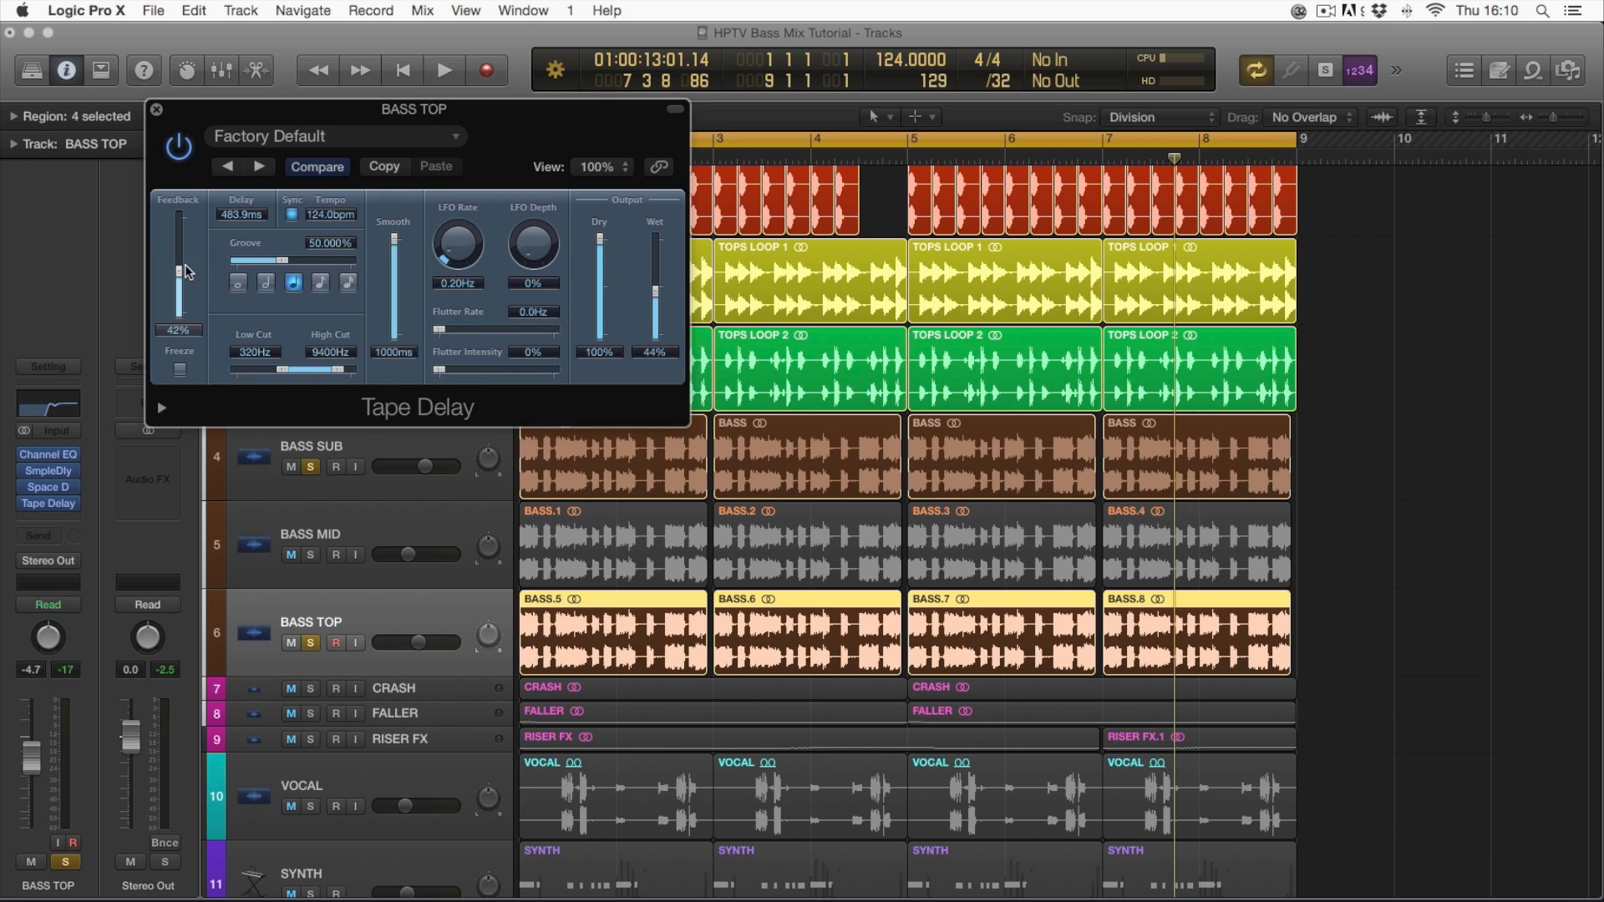
{"action": "left_click_drag", "start_coordinate": [178, 269], "coordinate": [178, 275]}
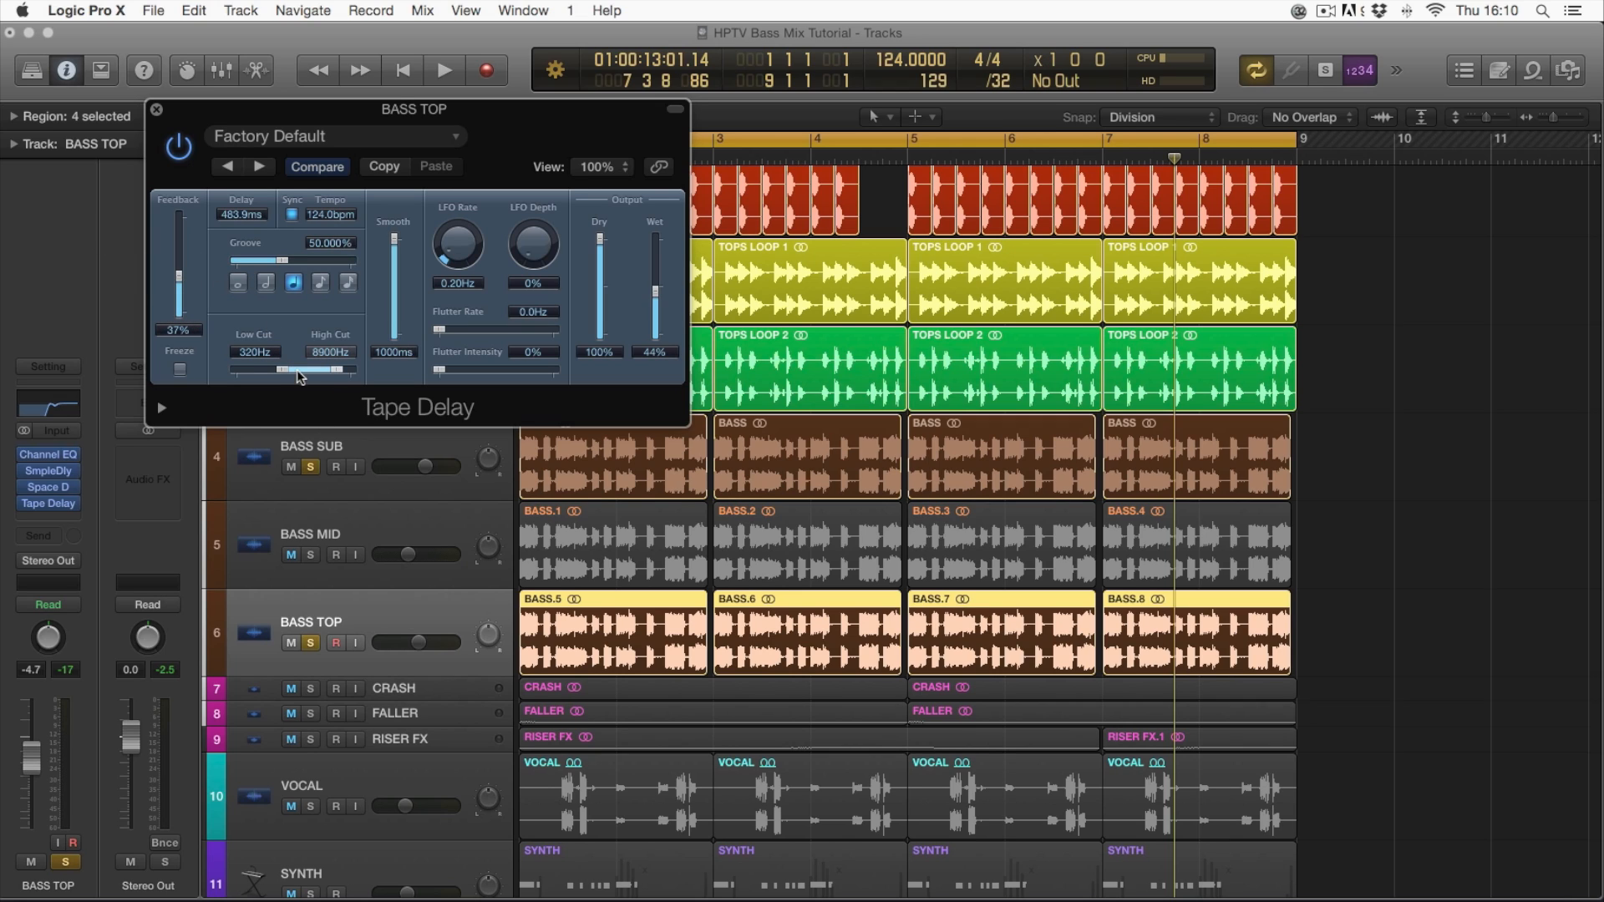
{"action": "left_click", "coordinate": [347, 375]}
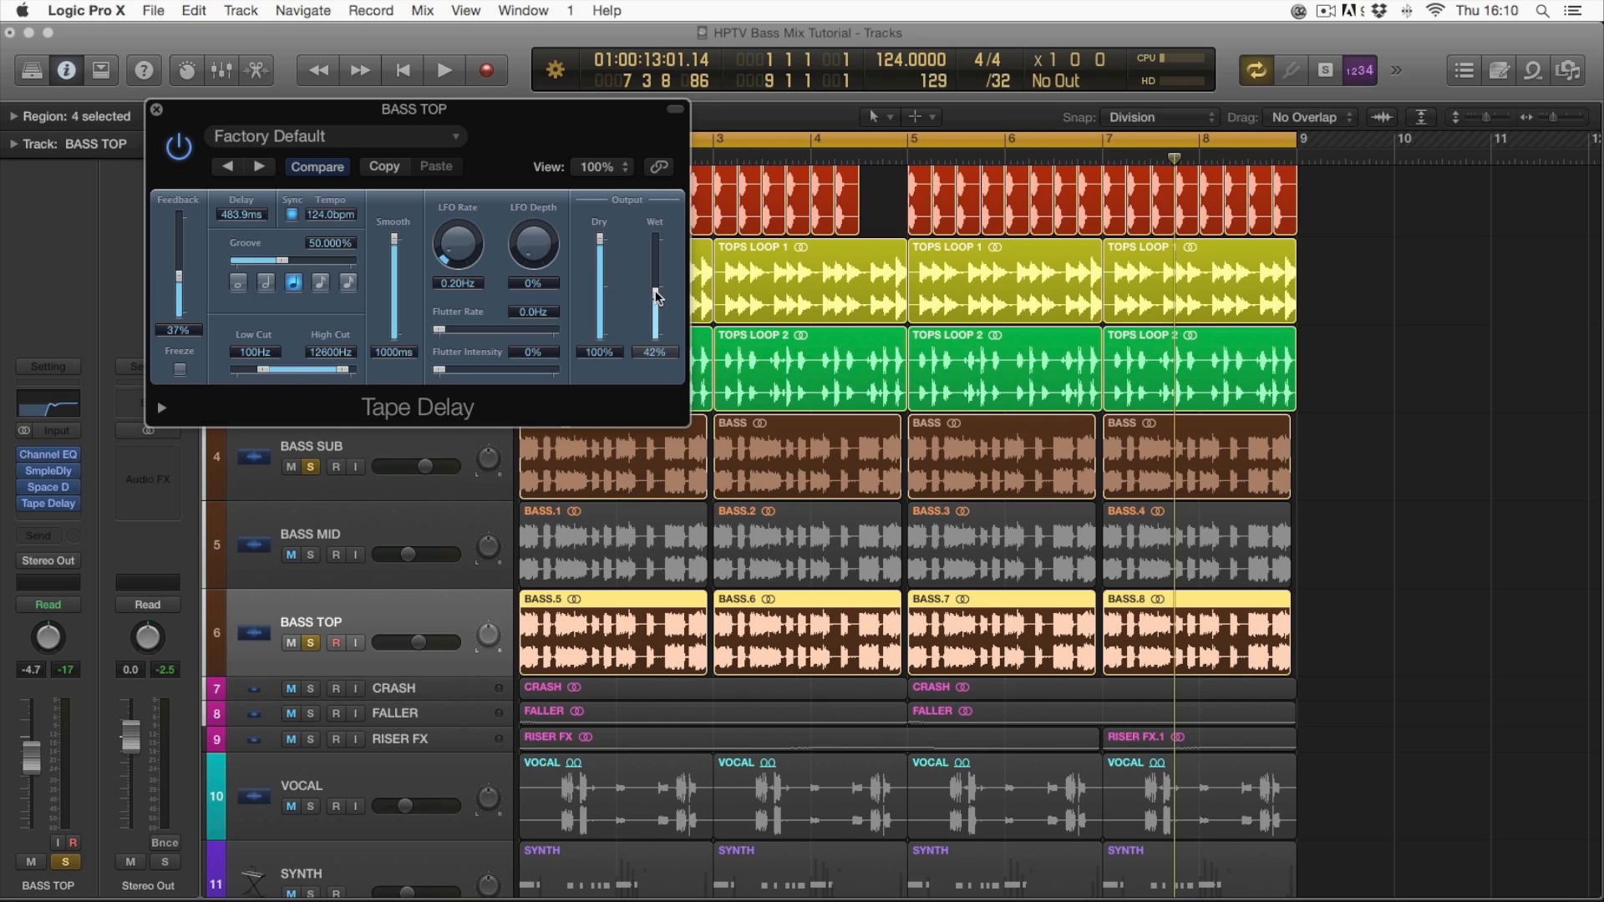
- Audition the Tape Delay from the start, setting its wet level to 40% and low cut to 230 Hz, and close it
{"action": "left_click_drag", "start_coordinate": [269, 121], "coordinate": [562, 148]}
{"action": "key", "text": "Return"}
{"action": "key", "text": "space"}
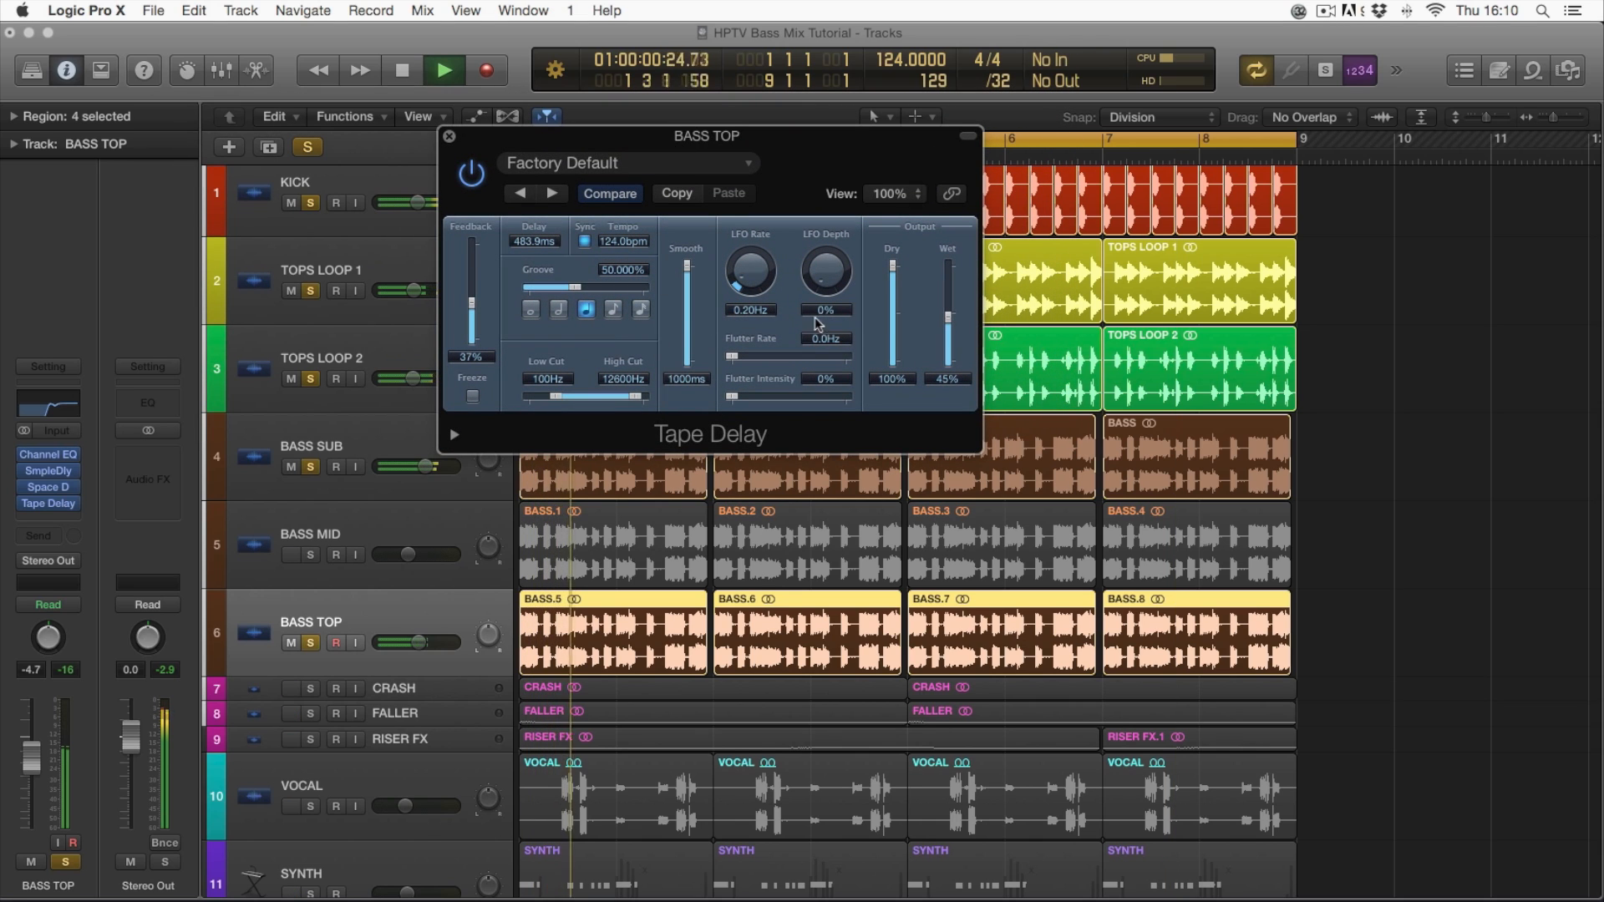
{"action": "left_click_drag", "start_coordinate": [949, 318], "coordinate": [953, 326]}
{"action": "left_click_drag", "start_coordinate": [555, 396], "coordinate": [567, 398]}
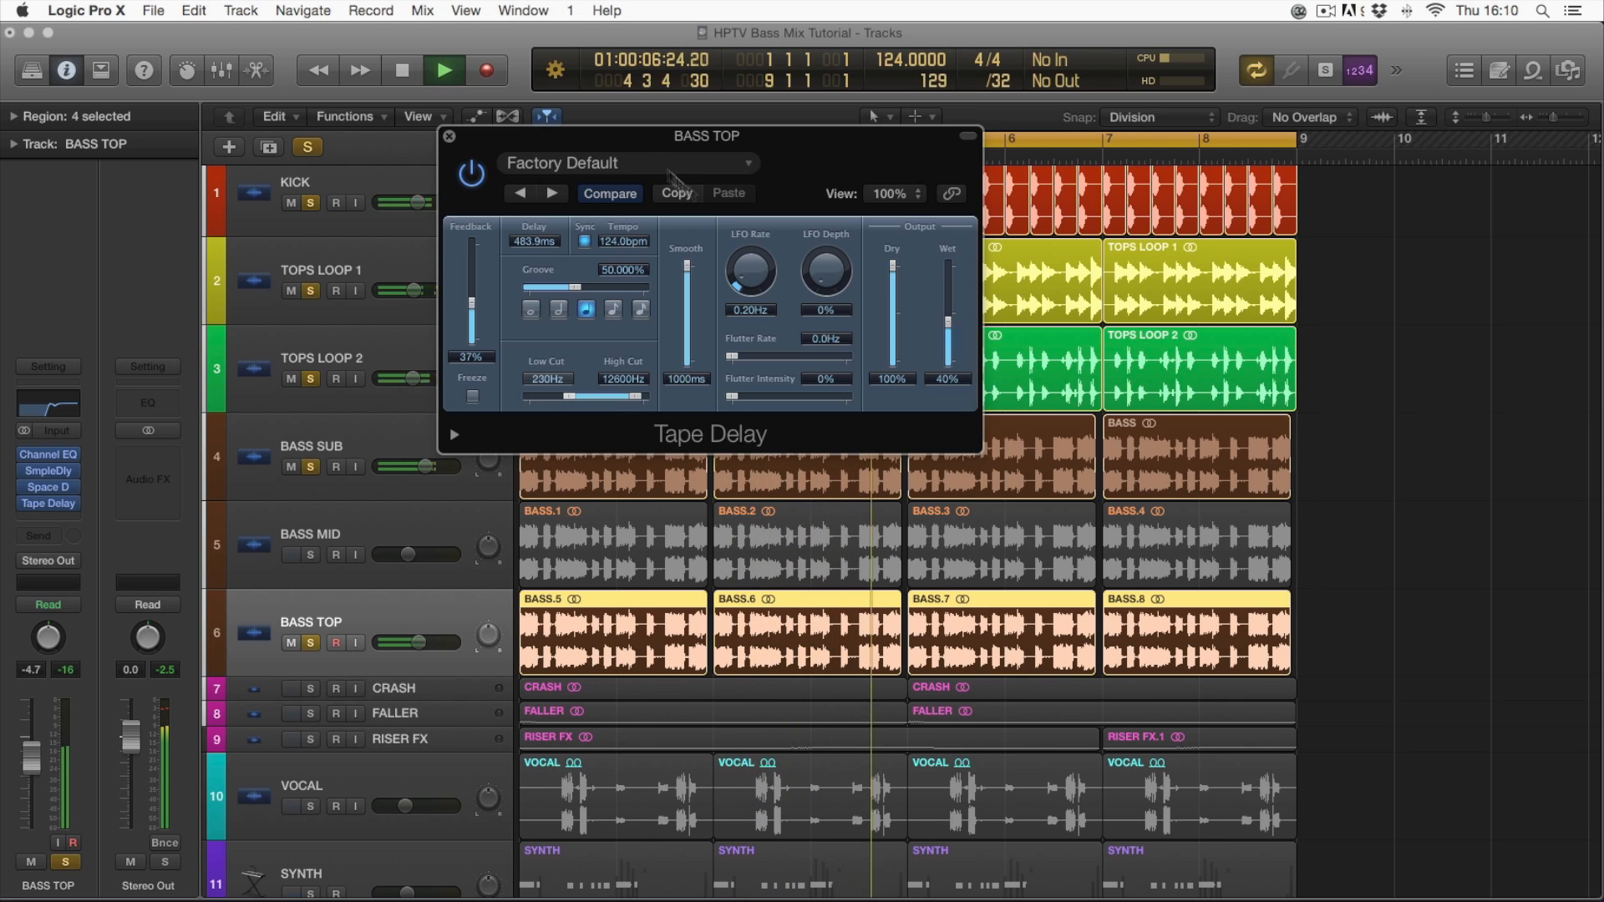
{"action": "left_click", "coordinate": [448, 137]}
{"action": "key", "text": "space"}
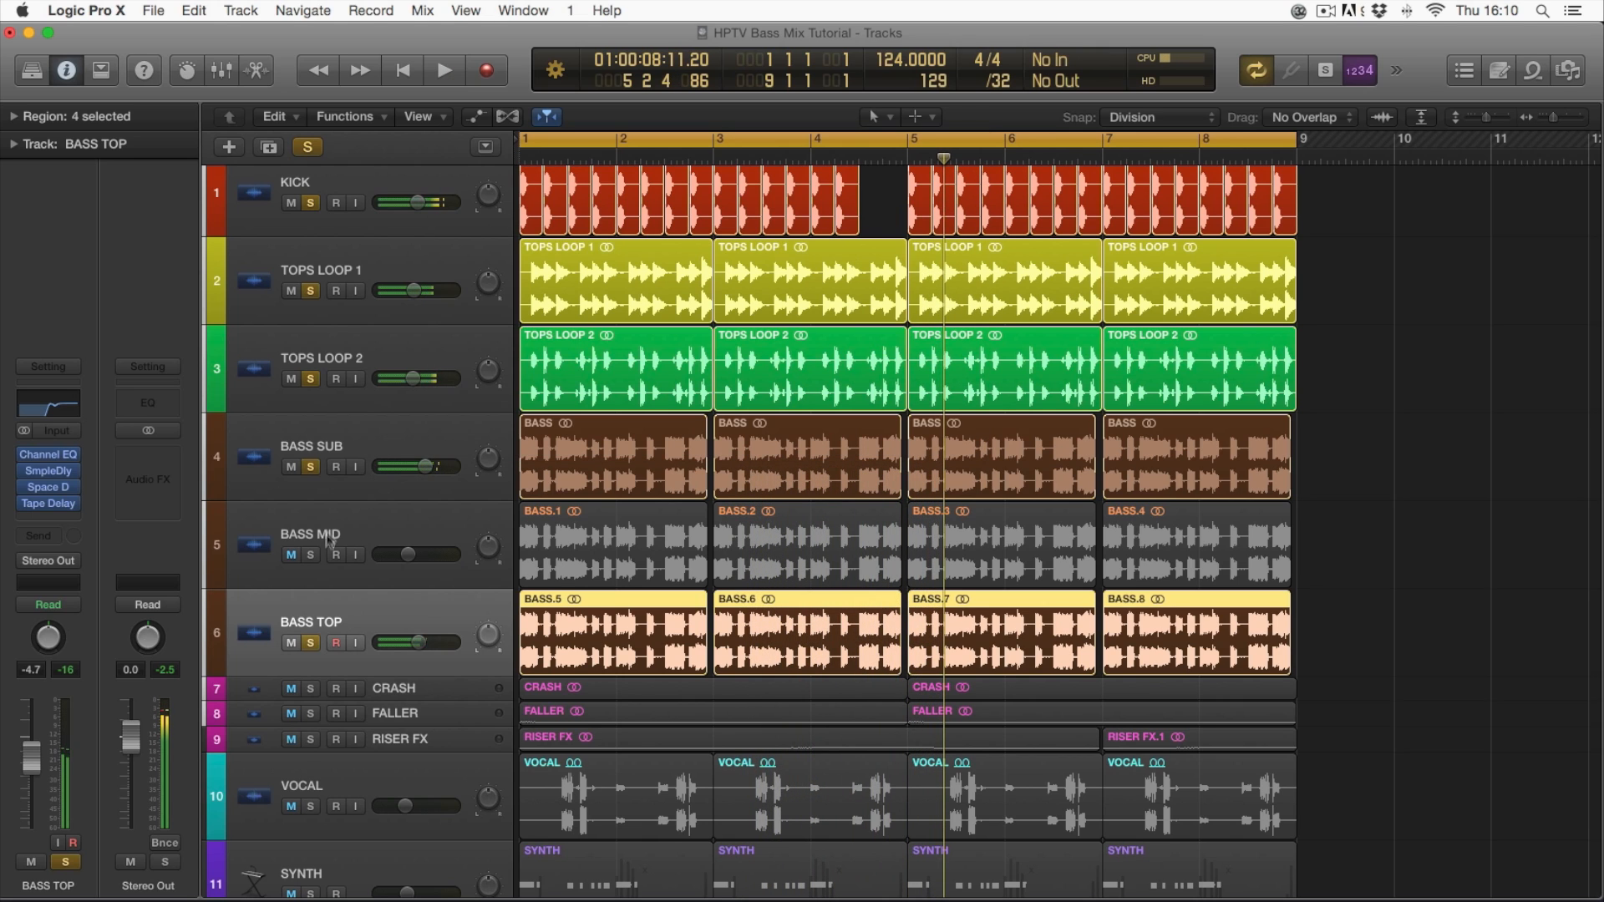
- Solo BASS MID and balance the bass during playback, with BASS TOP at -7.0 dB and BASS MID at -10.0 dB
{"action": "left_click", "coordinate": [311, 555]}
{"action": "key", "text": "Return"}
{"action": "key", "text": "space"}
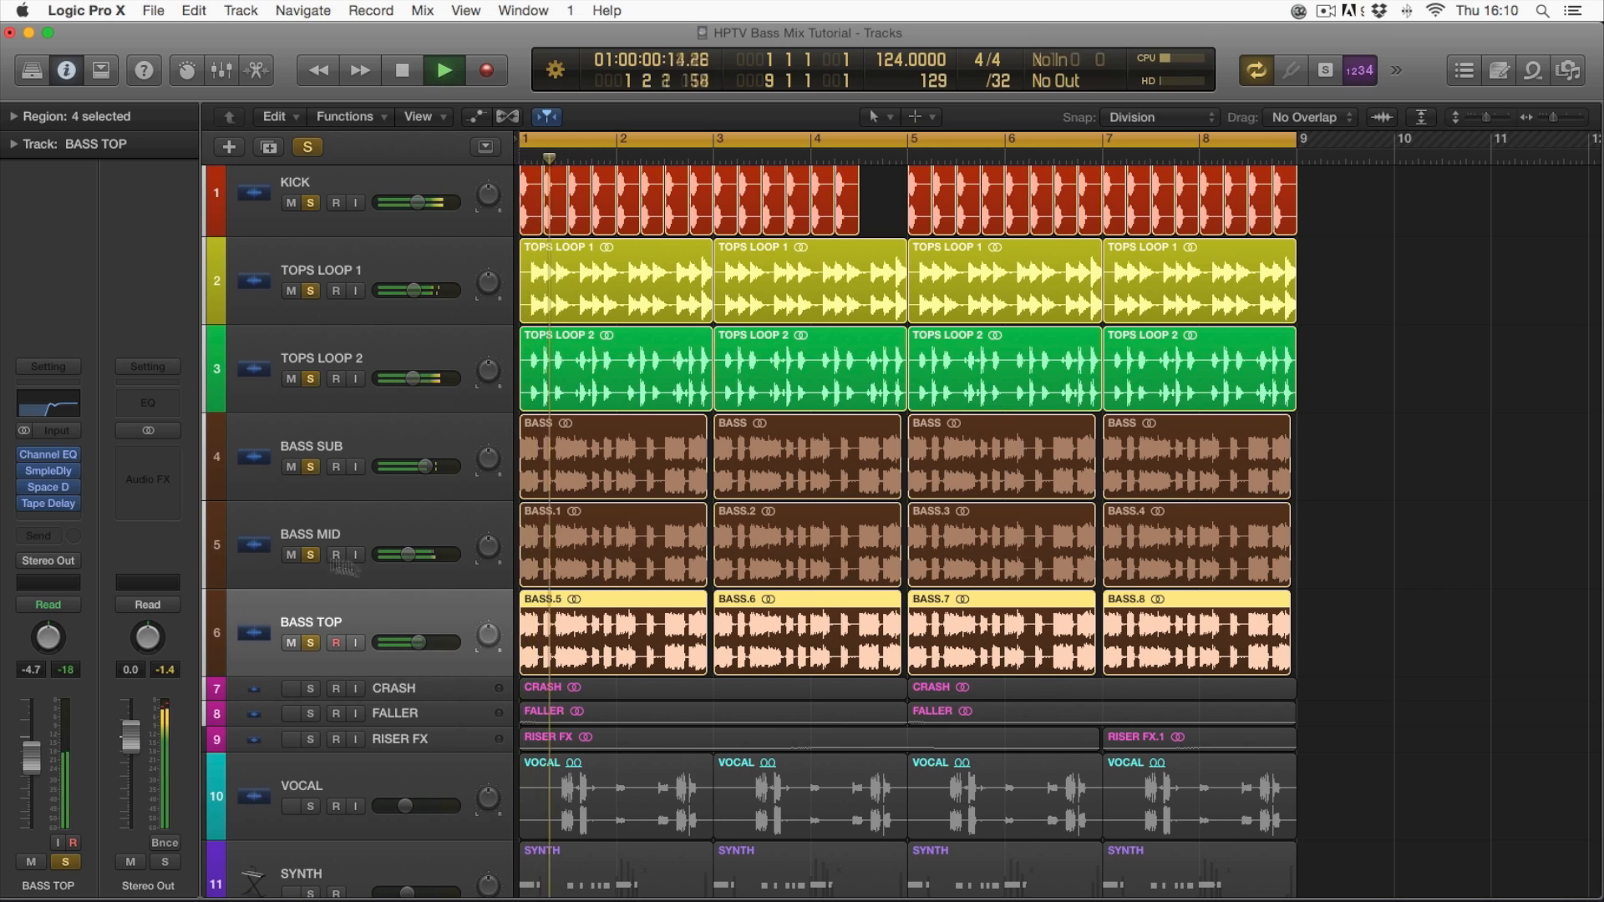
{"action": "left_click_drag", "start_coordinate": [418, 642], "coordinate": [411, 642]}
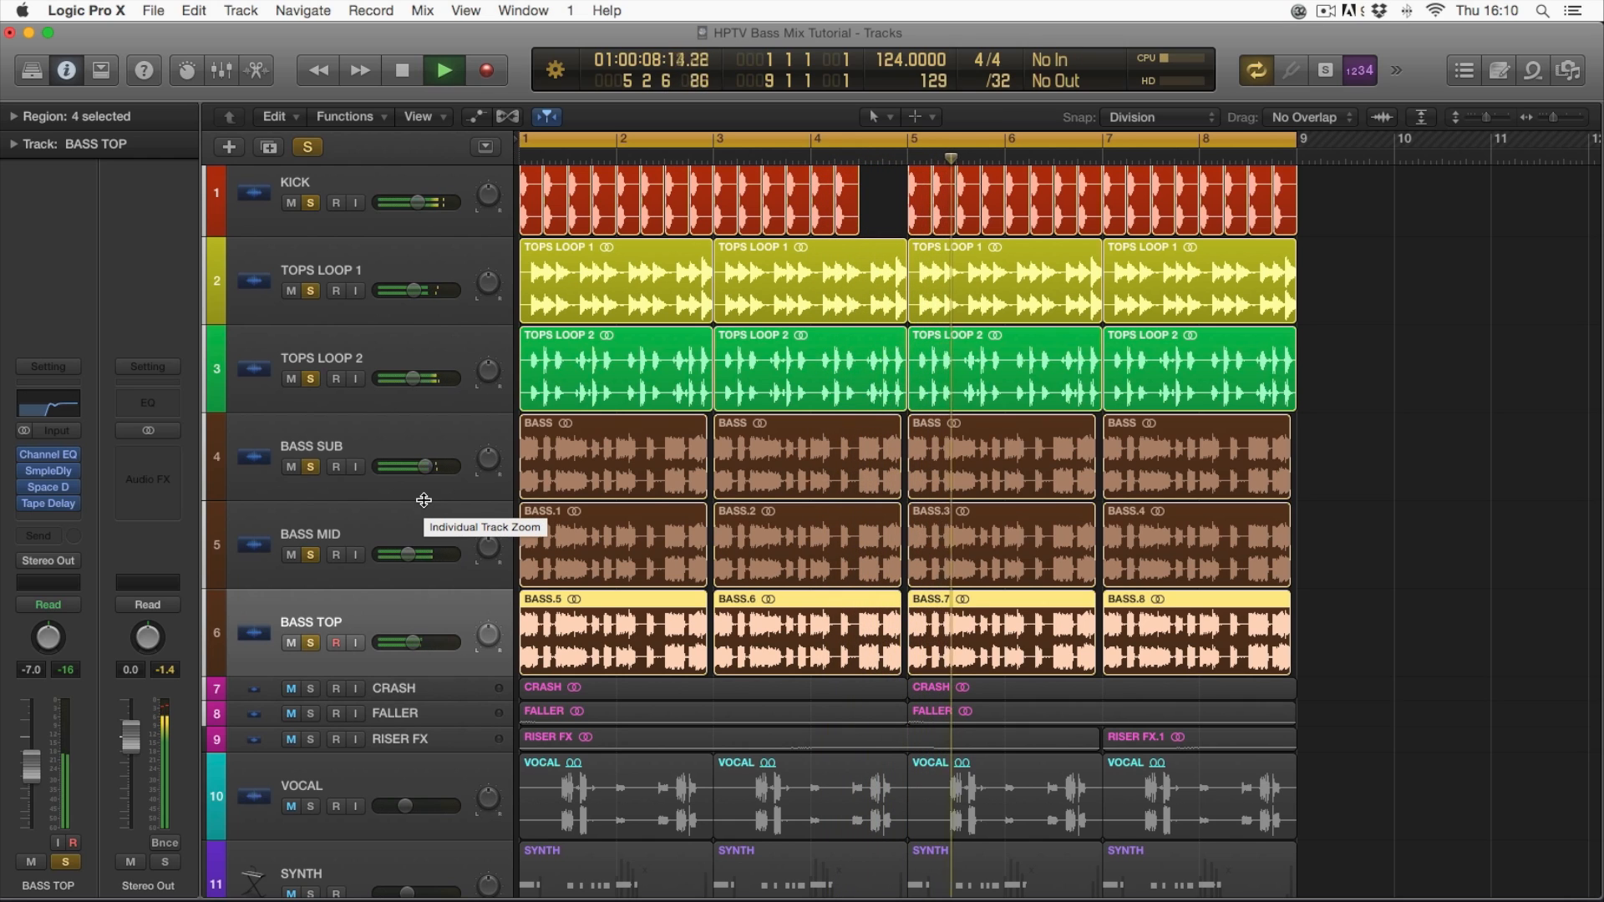
{"action": "left_click", "coordinate": [408, 555]}
{"action": "left_click_drag", "start_coordinate": [408, 555], "coordinate": [409, 554]}
{"action": "key", "text": "space"}
- Insert an Overdrive after the Channel EQ on BASS MID
{"action": "left_click", "coordinate": [387, 523]}
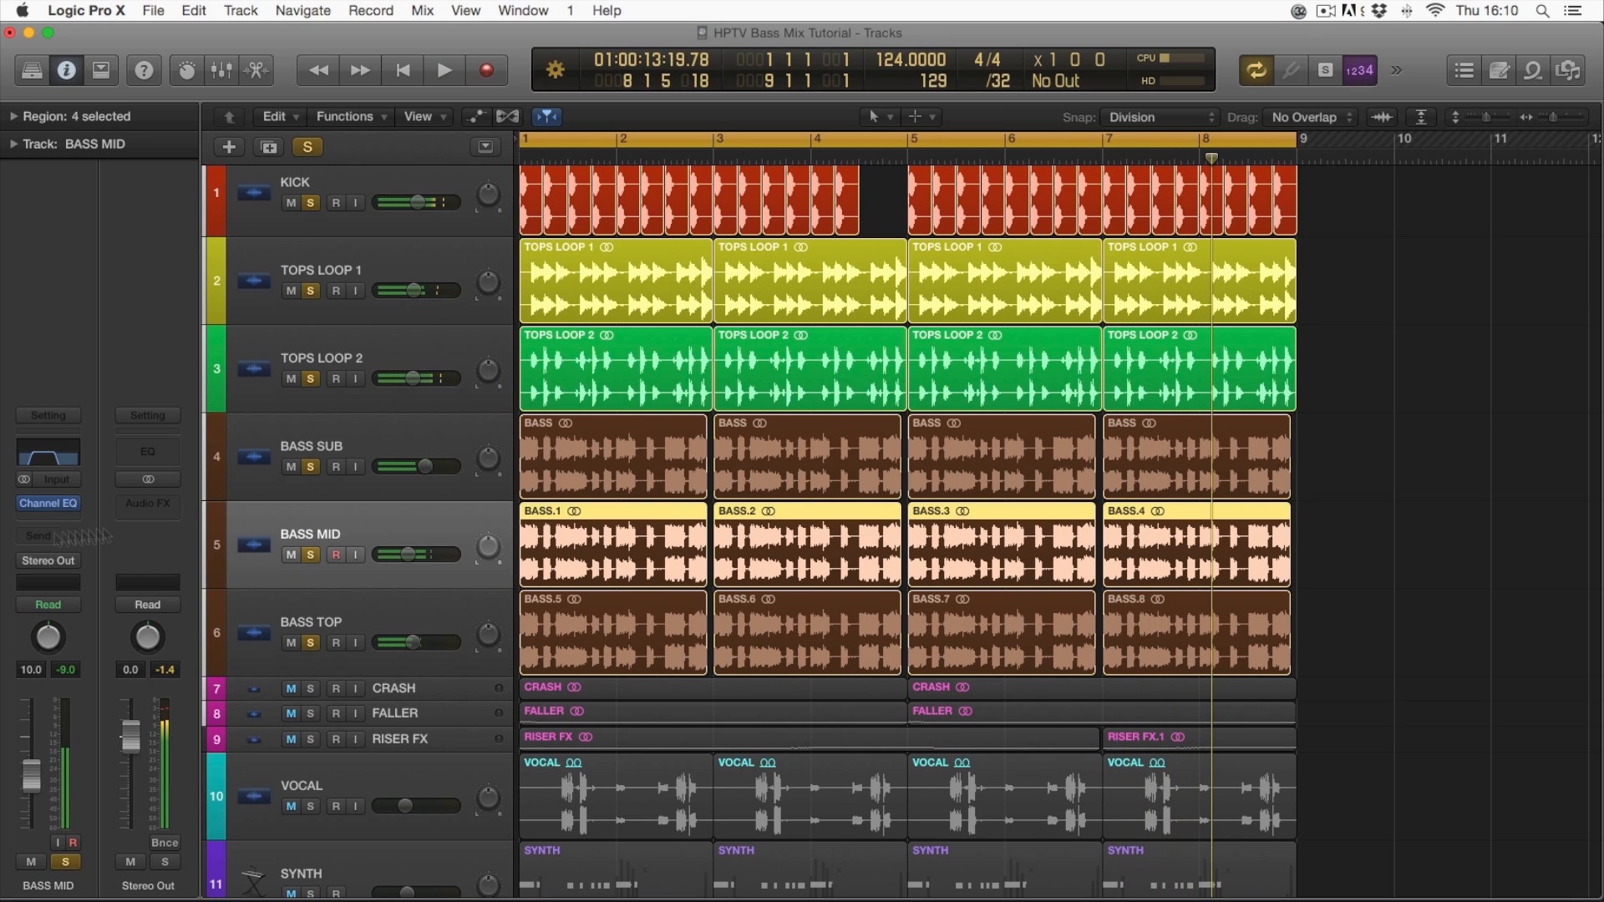
{"action": "left_click", "coordinate": [35, 518]}
{"action": "mouse_move", "coordinate": [75, 573]}
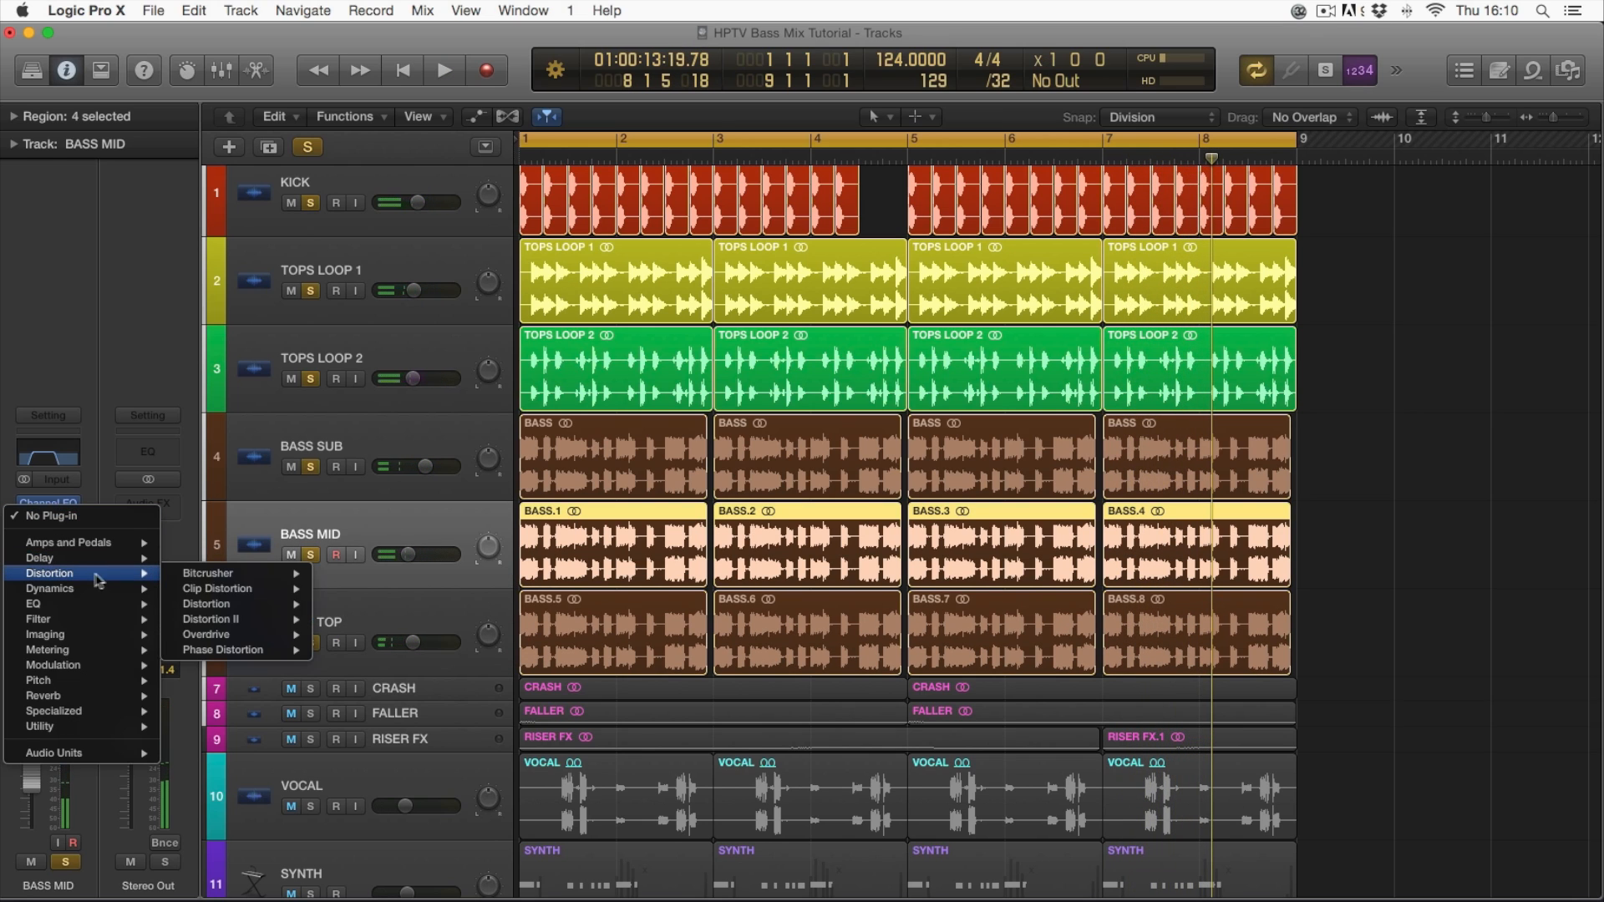
{"action": "mouse_move", "coordinate": [257, 637]}
{"action": "left_click", "coordinate": [352, 637]}
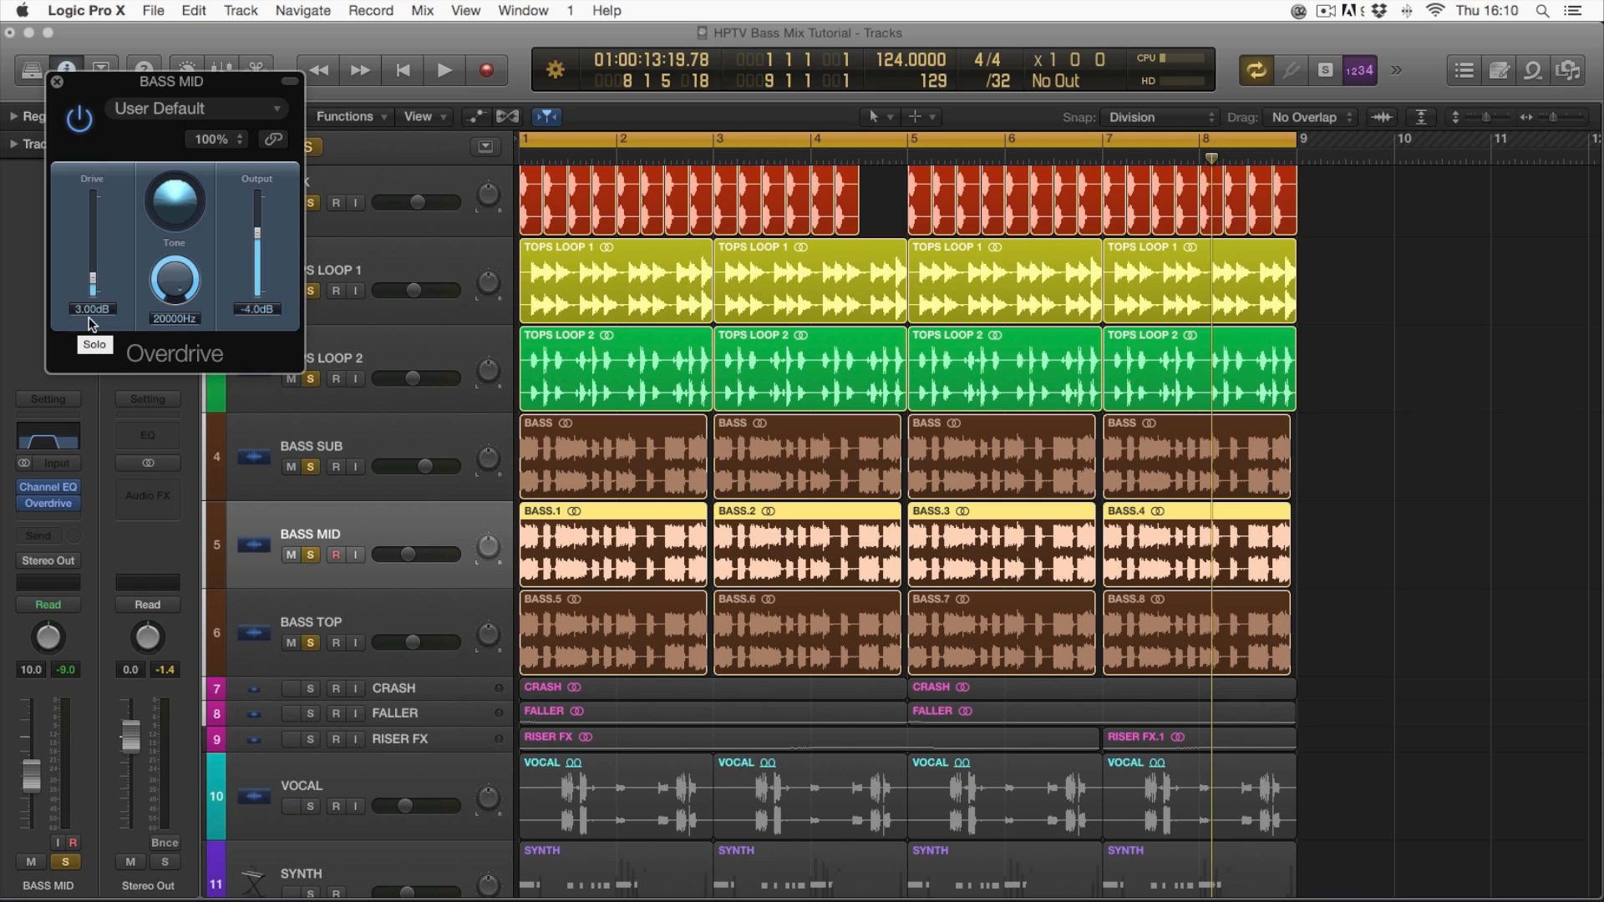
- Set the Overdrive's output to -3.0 dB, start playback and close the plug-in
{"action": "left_click_drag", "start_coordinate": [264, 243], "coordinate": [259, 238]}
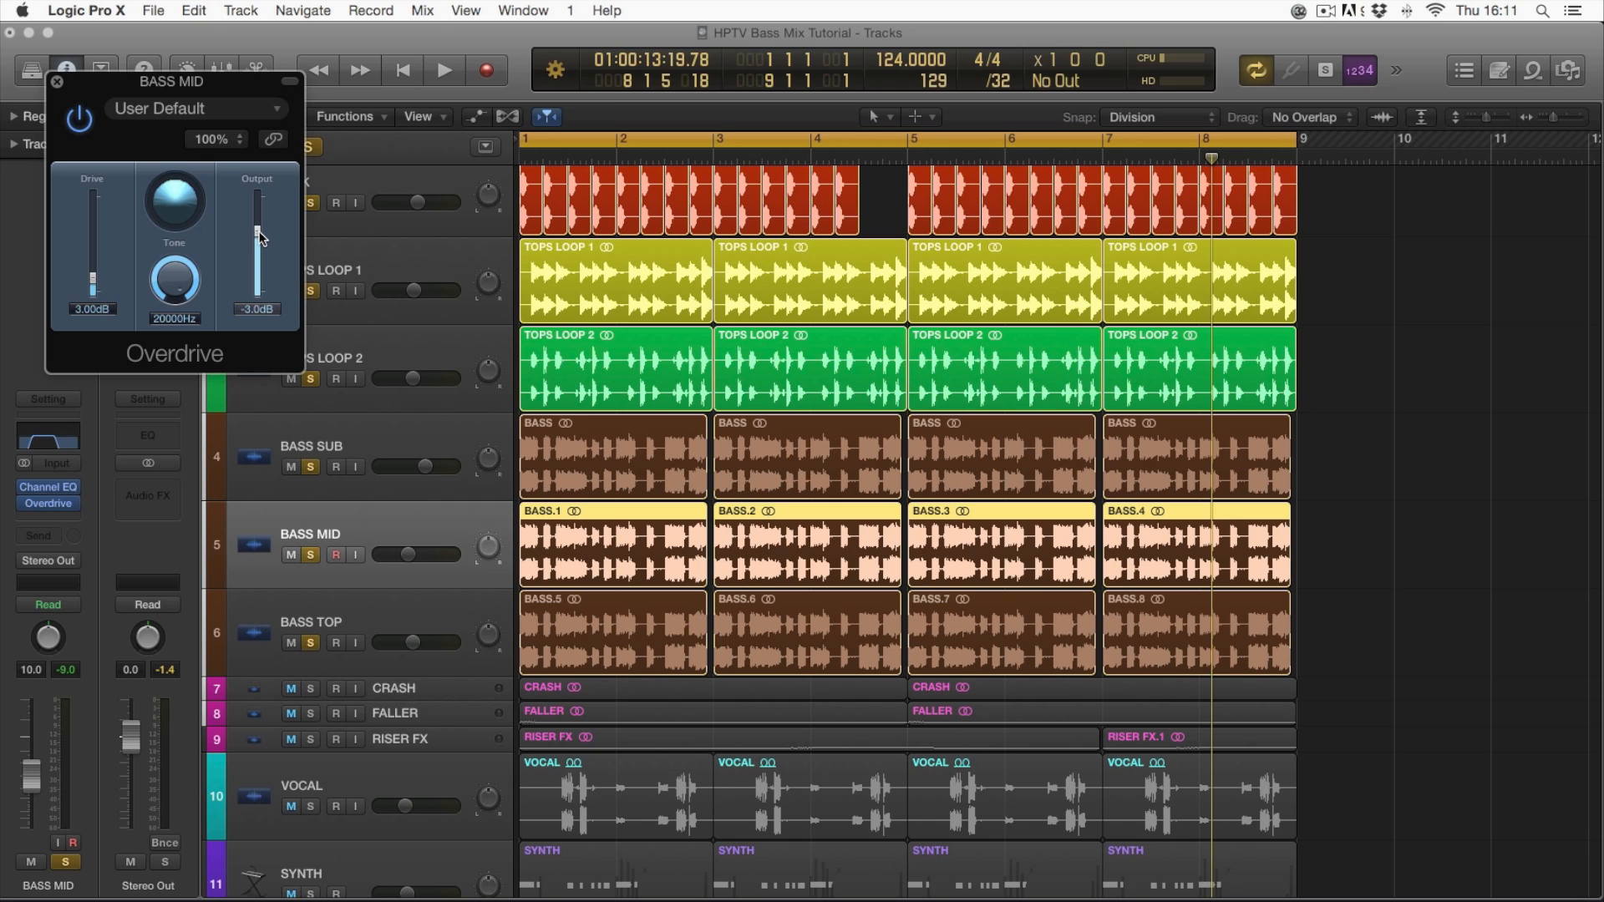
{"action": "key", "text": "space"}
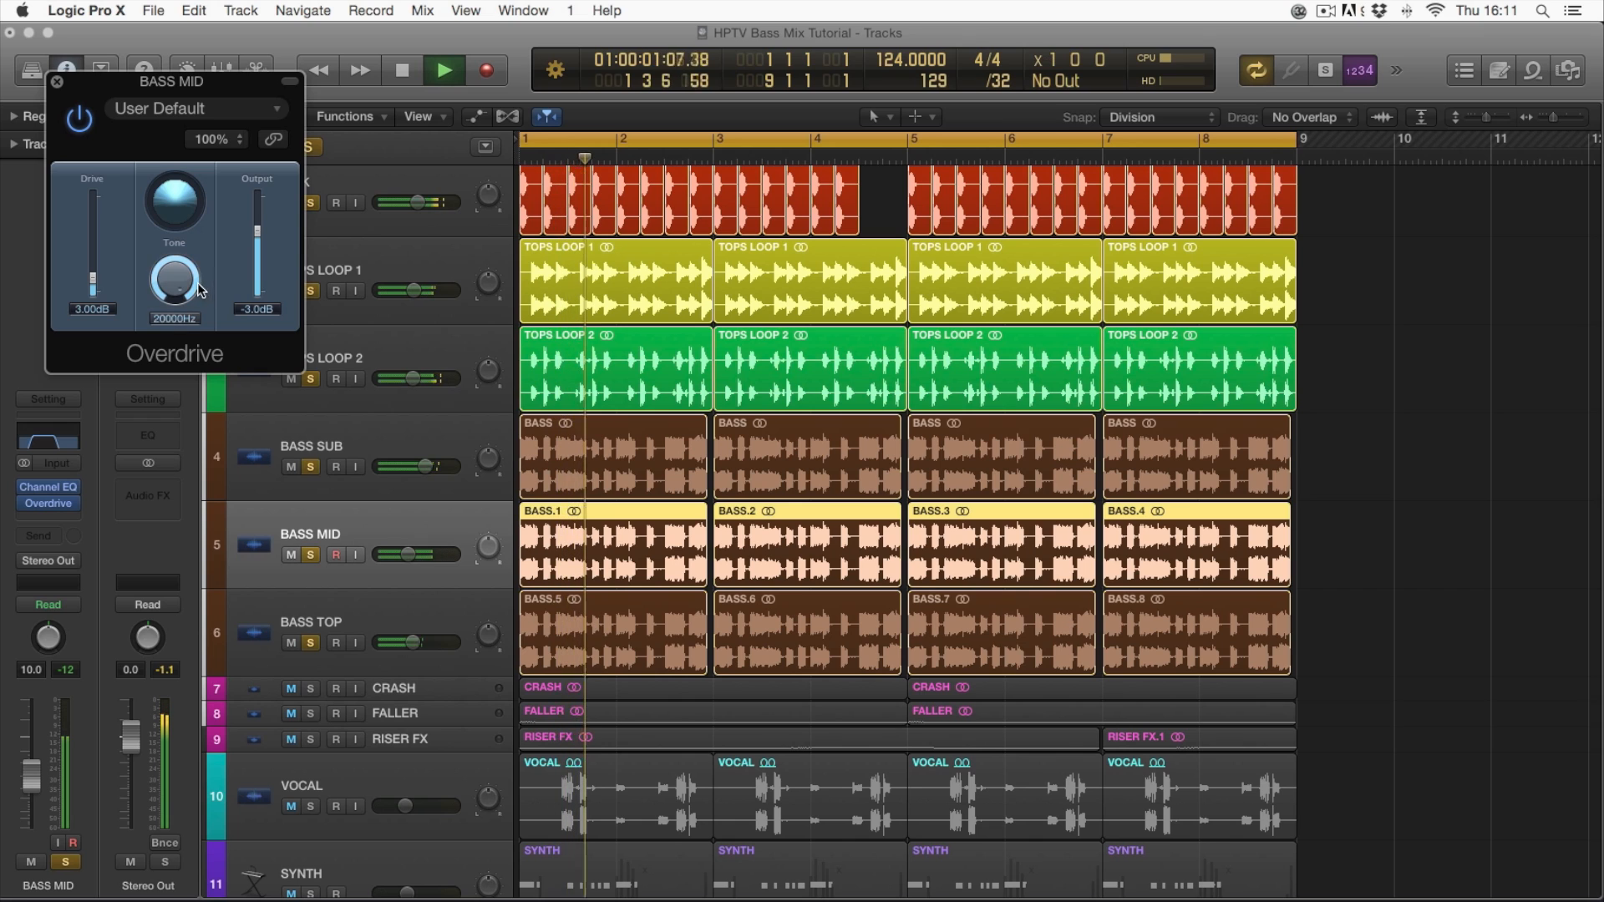
{"action": "left_click", "coordinate": [57, 82]}
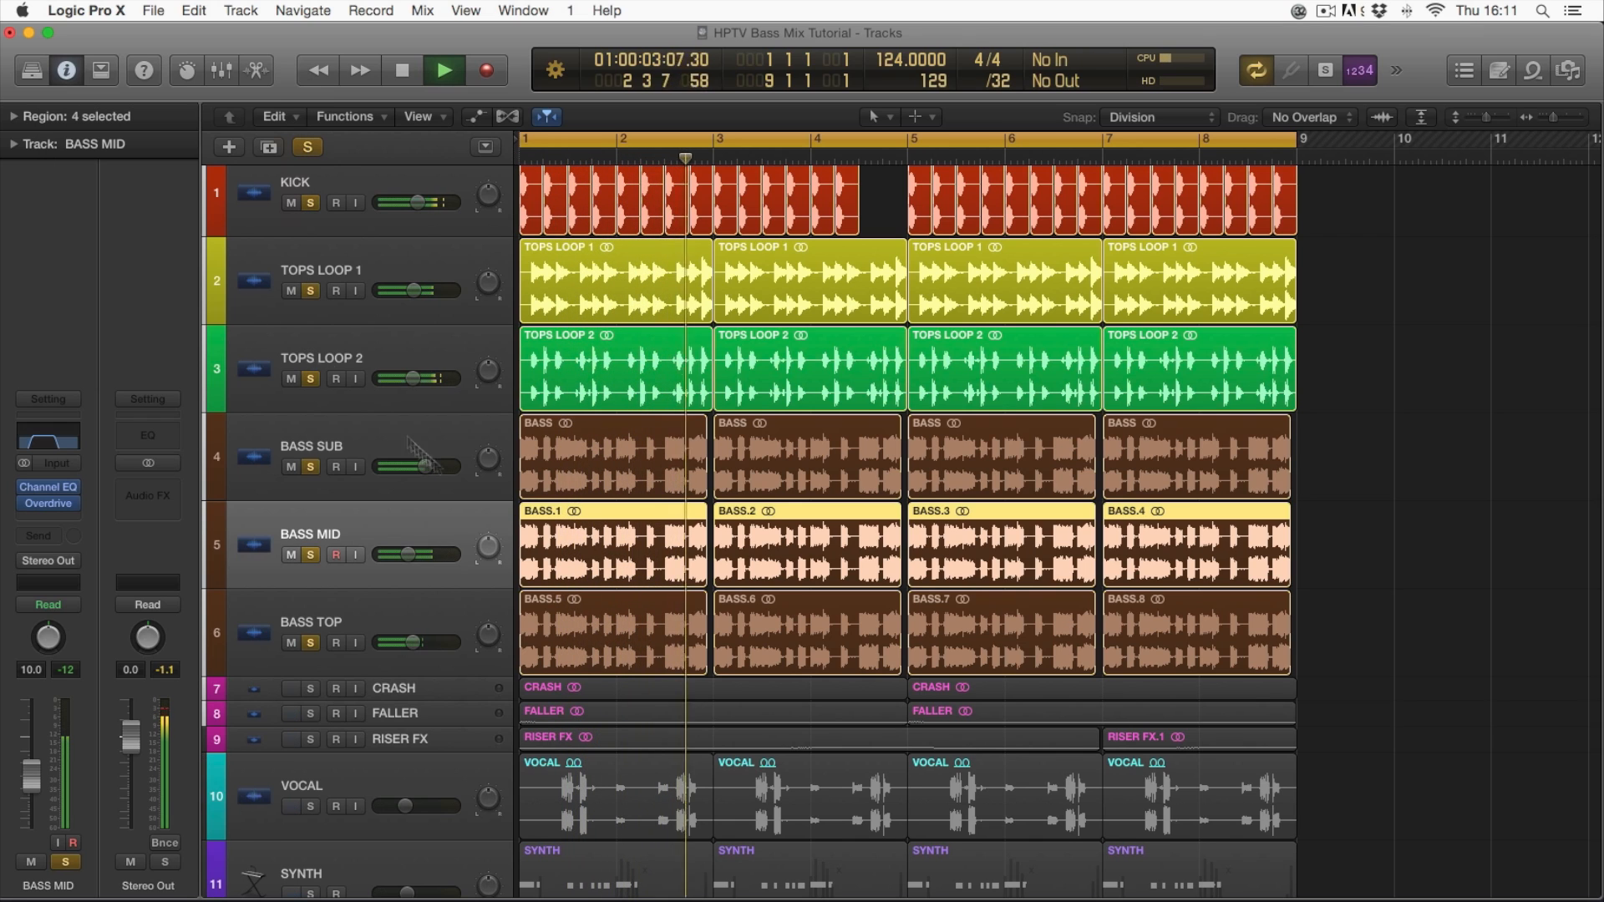
- Lower BASS MID's volume to -11.0 dB and toggle the Overdrive's bypass during playback to compare the sound
{"action": "left_click_drag", "start_coordinate": [408, 556], "coordinate": [403, 559]}
{"action": "left_click", "coordinate": [25, 504]}
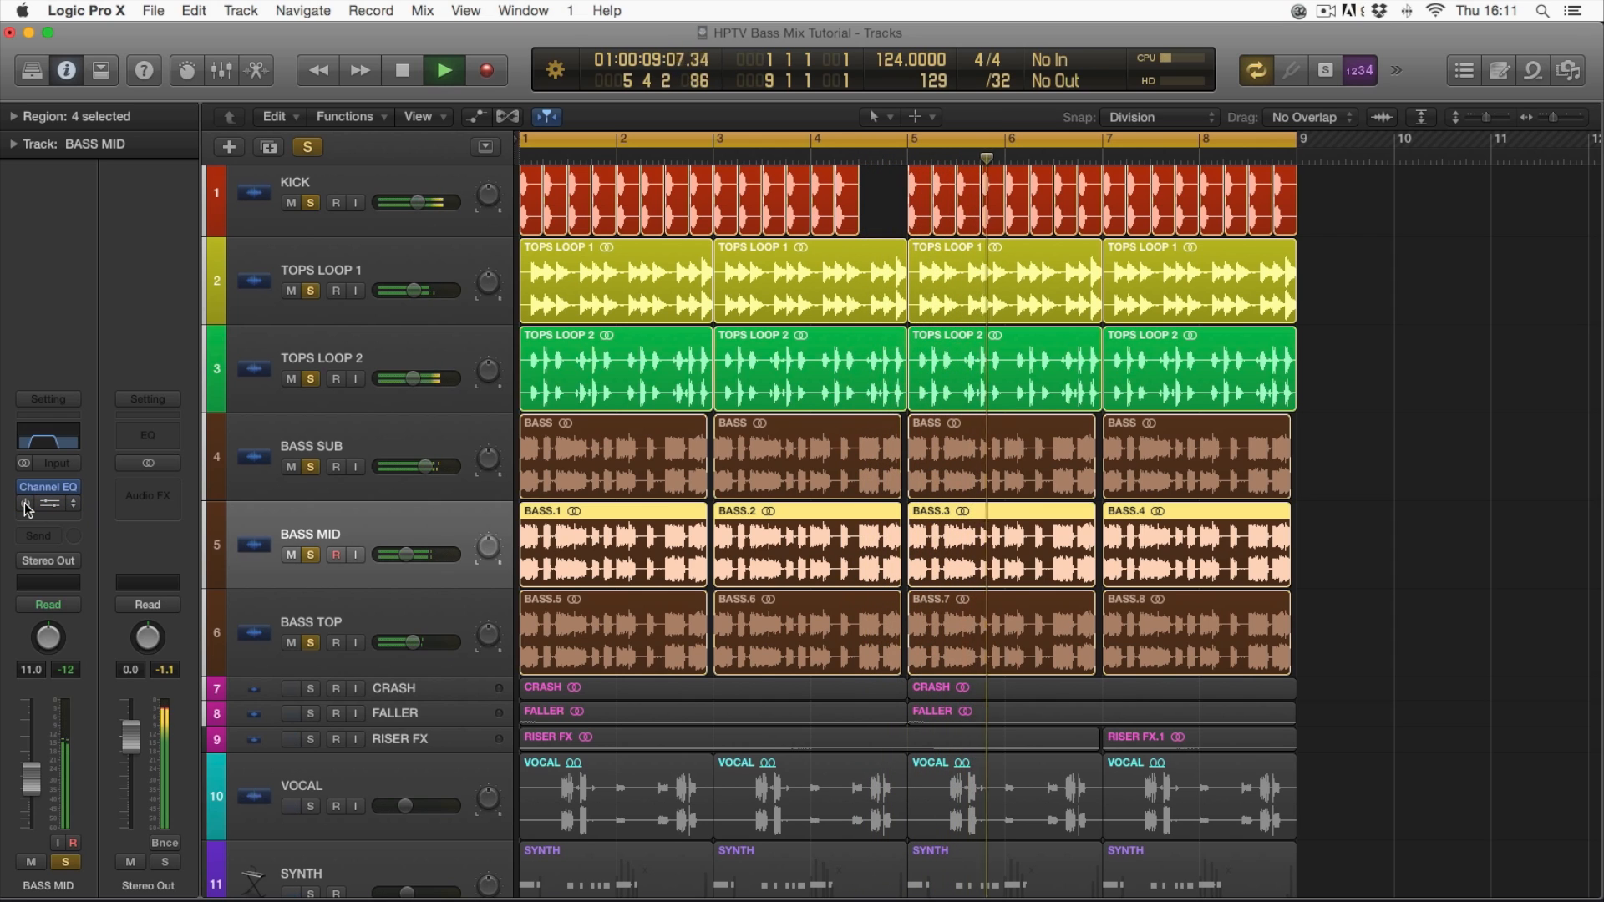
{"action": "key", "text": "space"}
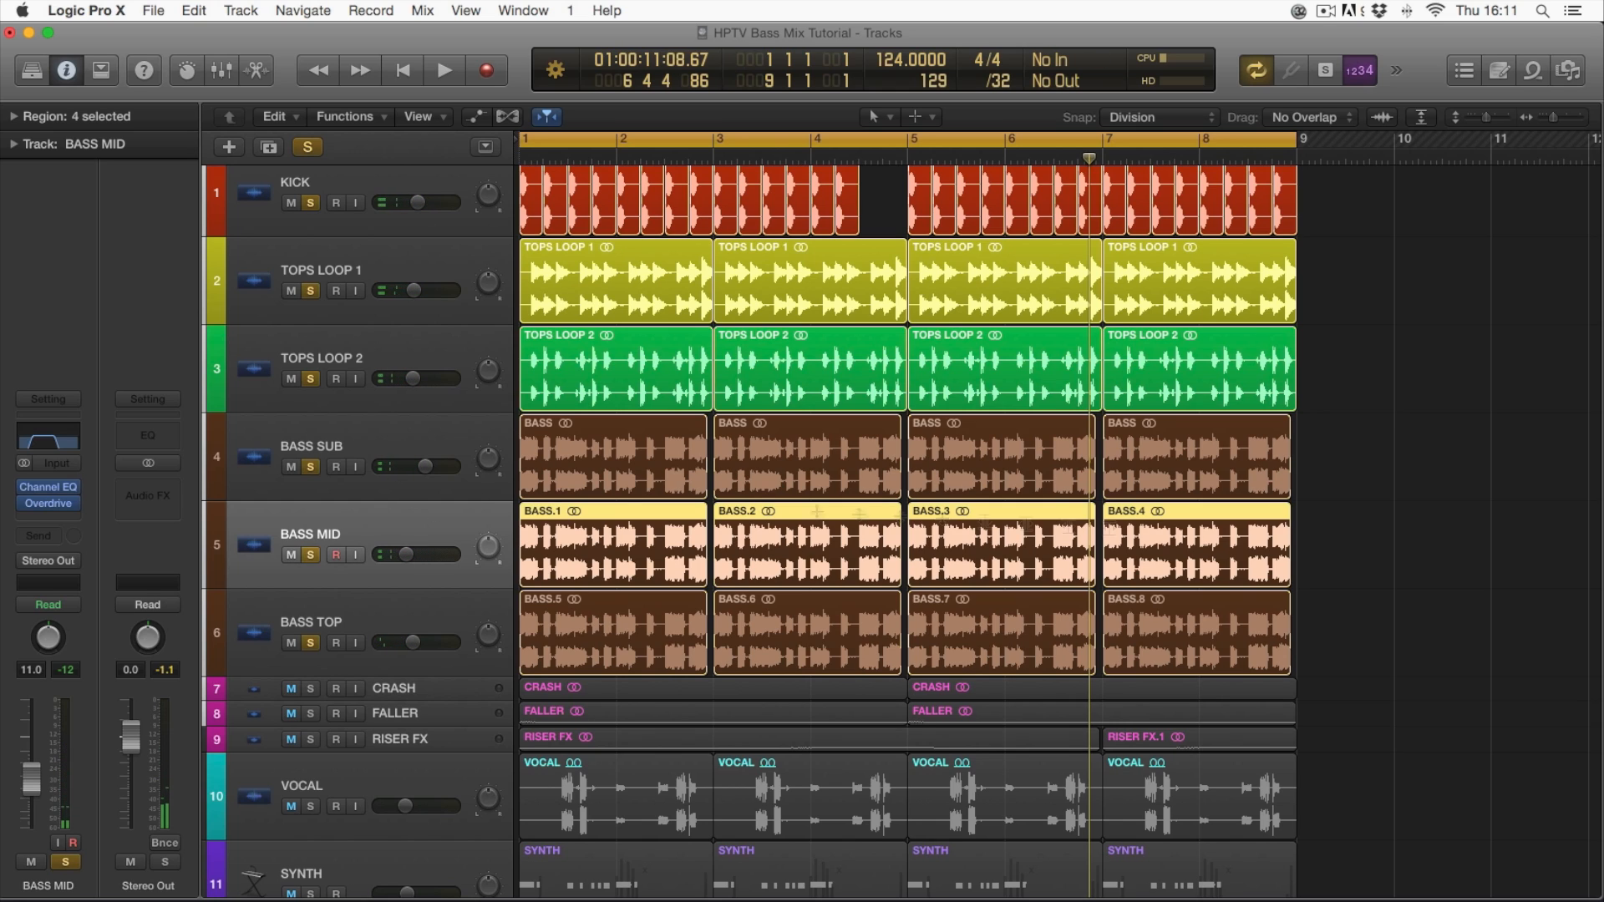
- Turn off solo on all tracks and lower BASS MID's volume to -11.4 dB while playing the full mix
{"action": "left_click", "coordinate": [1397, 532]}
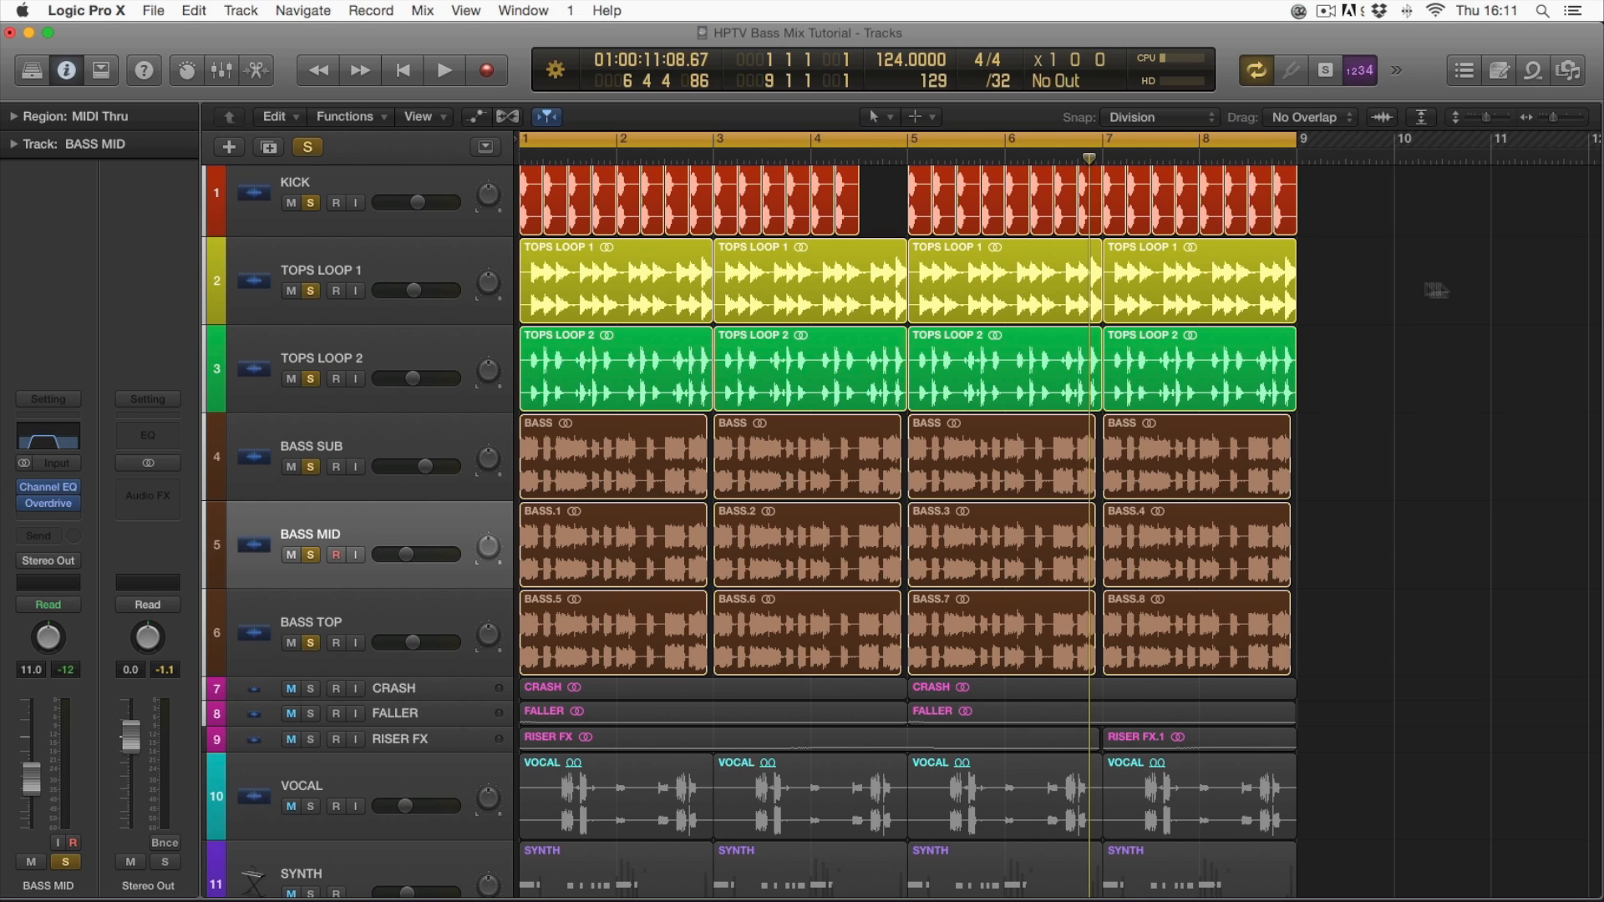
{"action": "left_click", "coordinate": [1552, 119]}
{"action": "left_click_drag", "start_coordinate": [1487, 117], "coordinate": [1480, 117]}
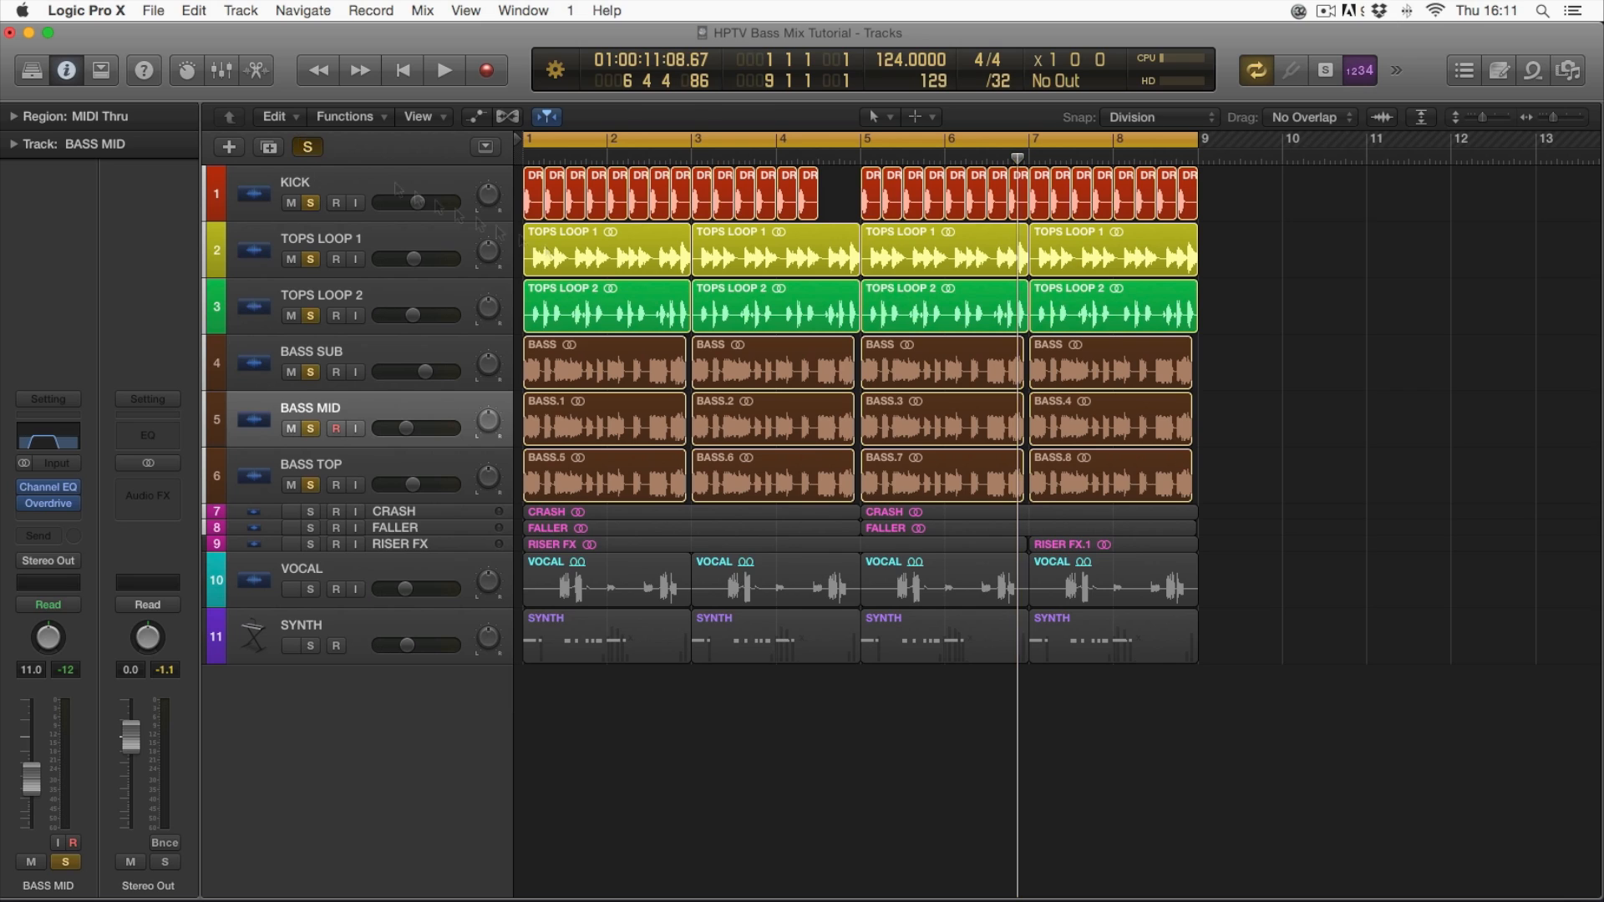
{"action": "left_click", "coordinate": [307, 147]}
{"action": "key", "text": "space"}
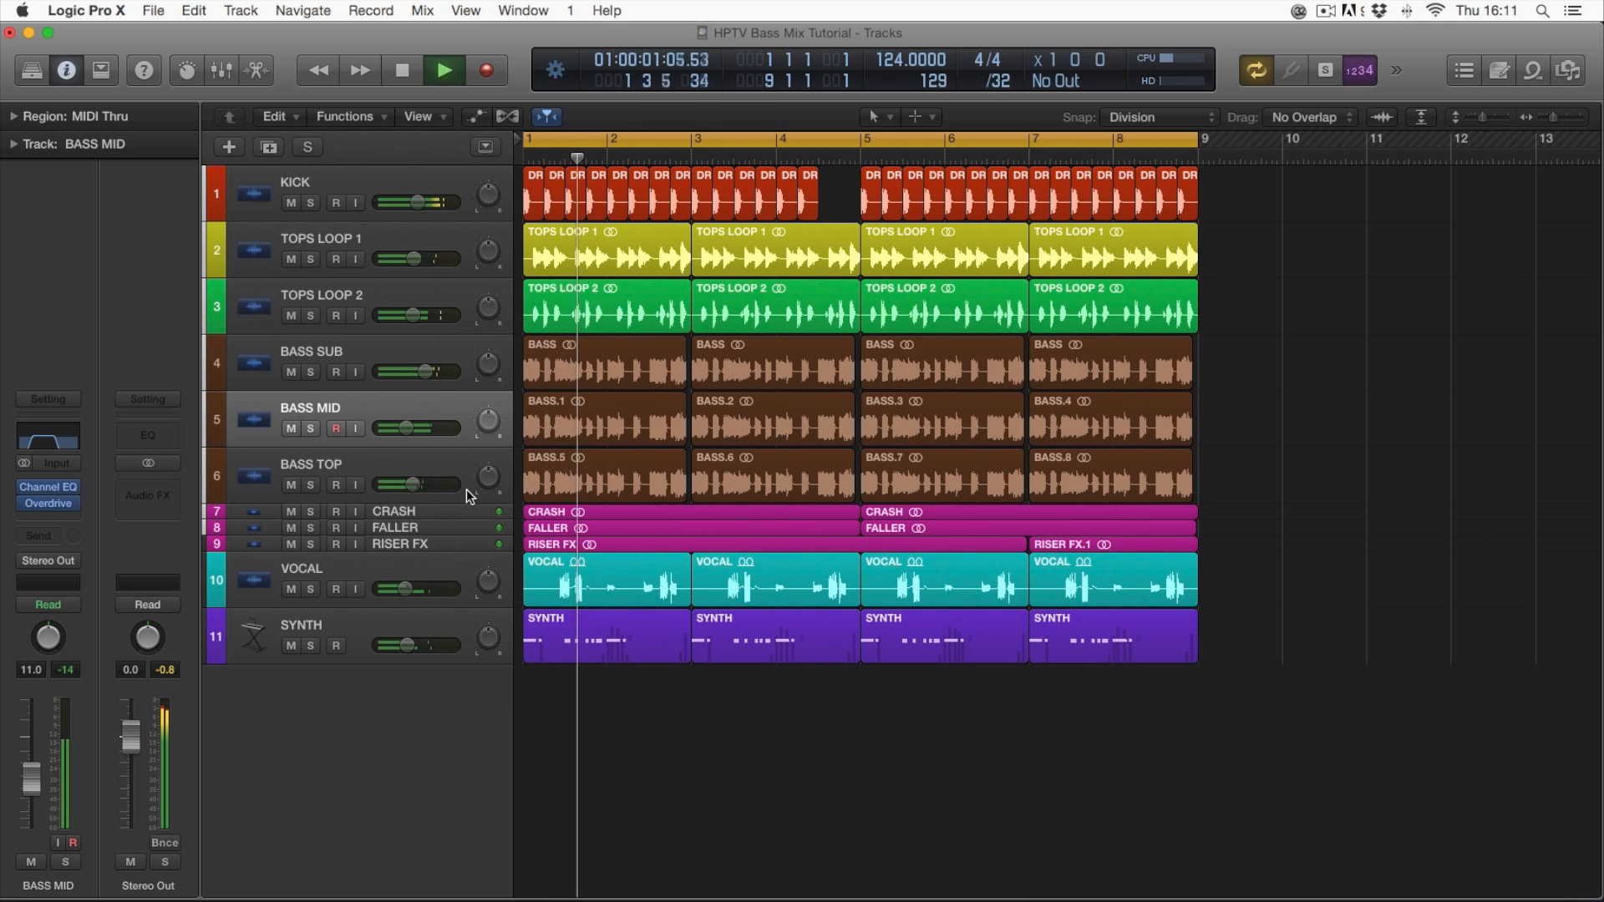
{"action": "left_click_drag", "start_coordinate": [407, 435], "coordinate": [403, 430]}
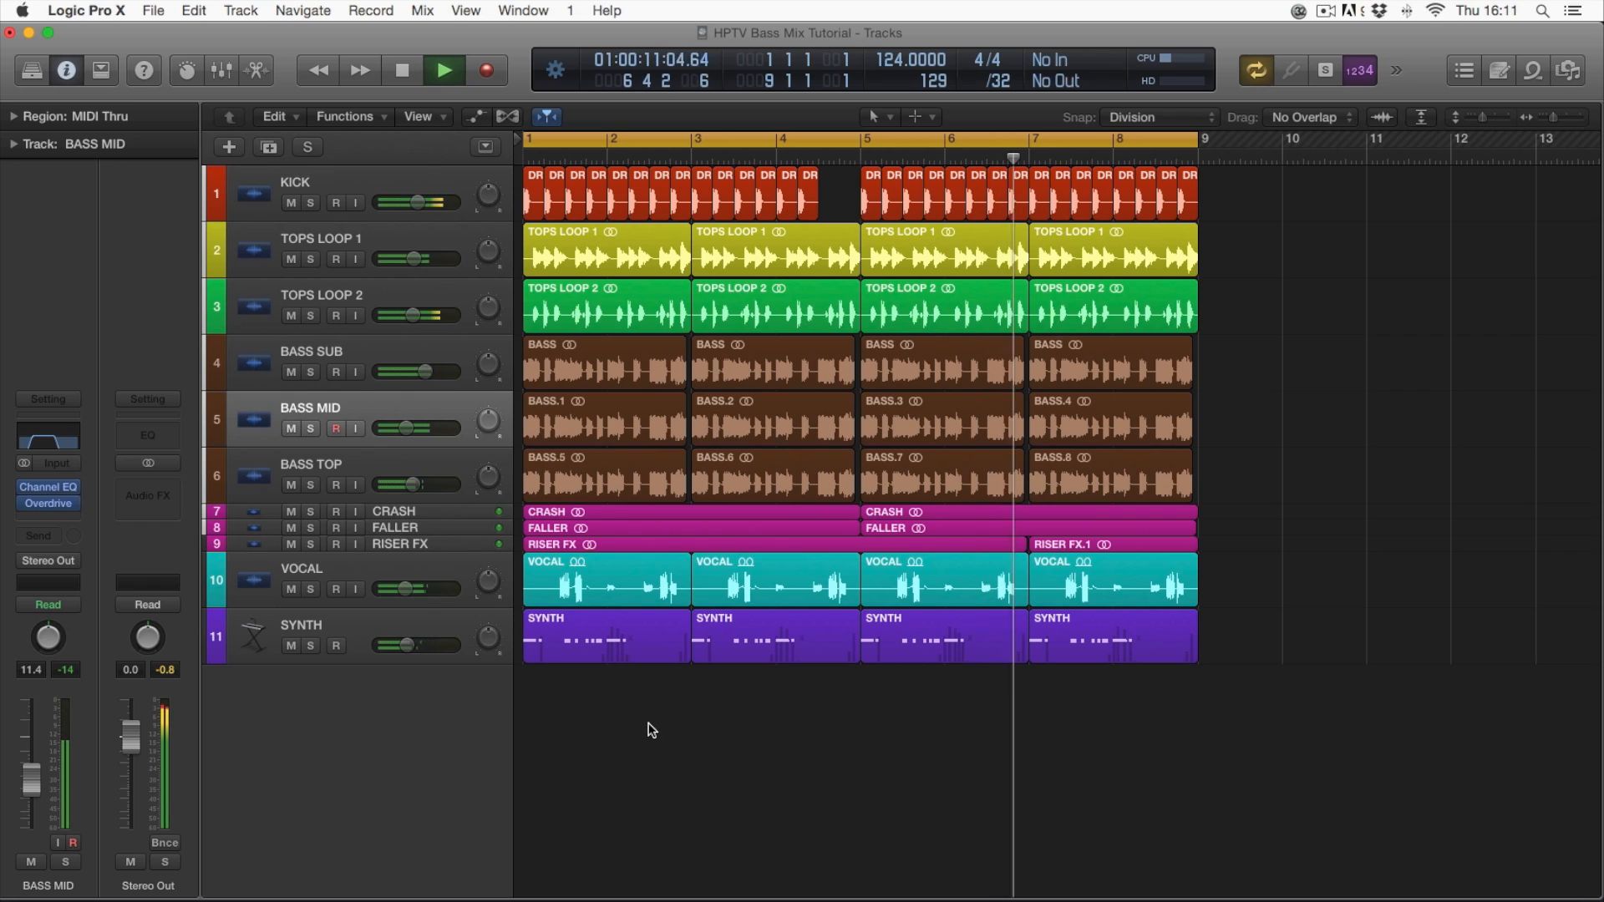
{"action": "key", "text": "space"}
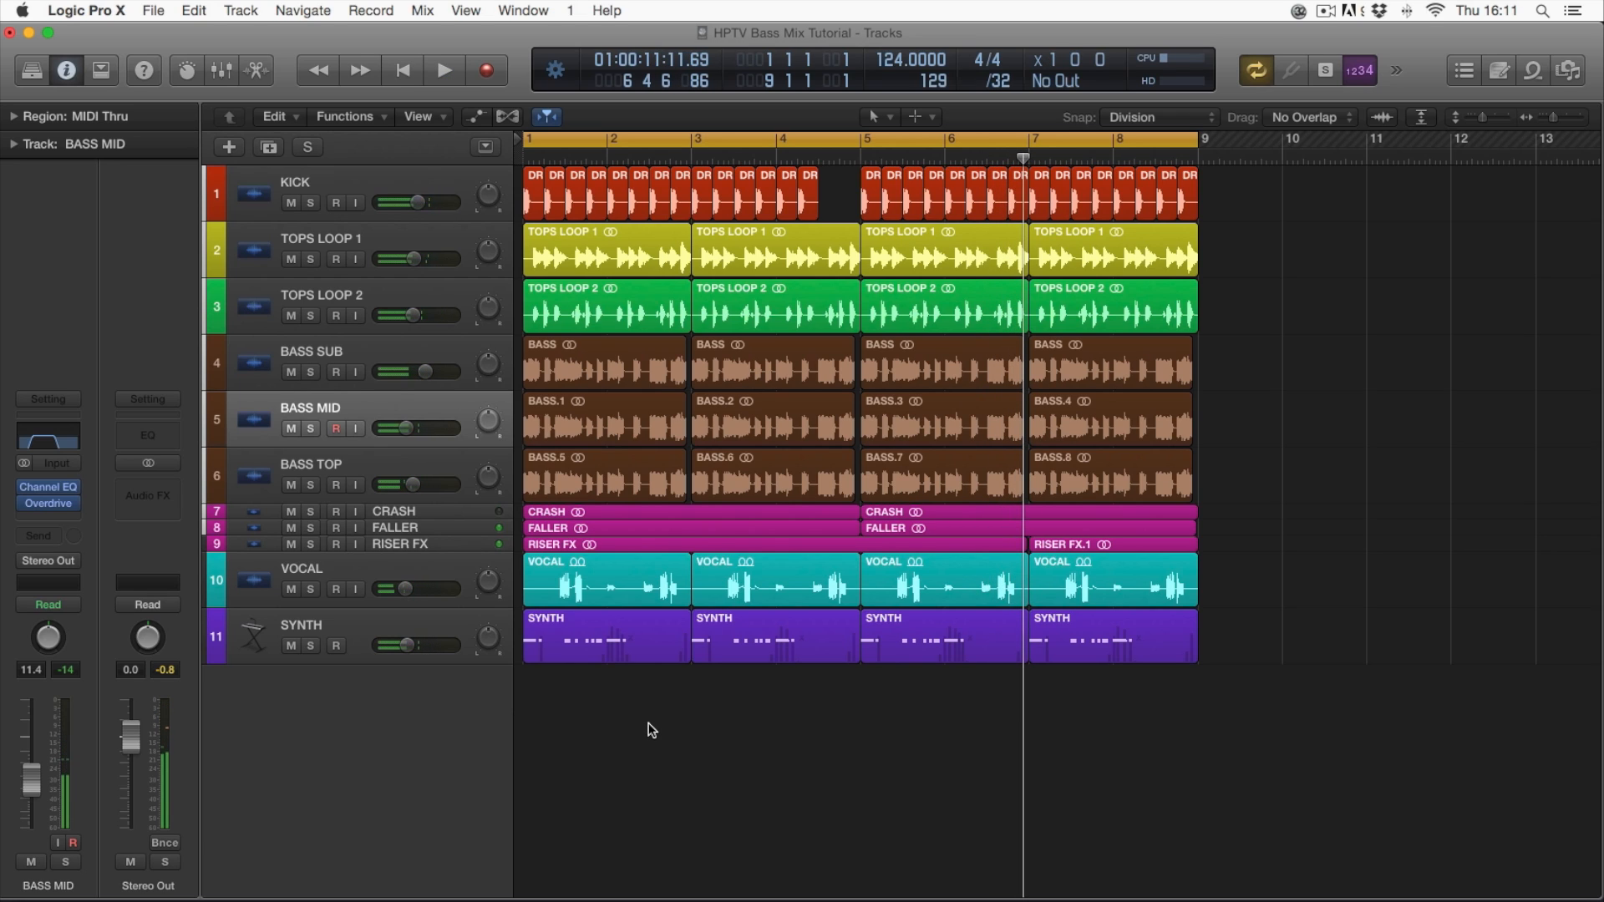